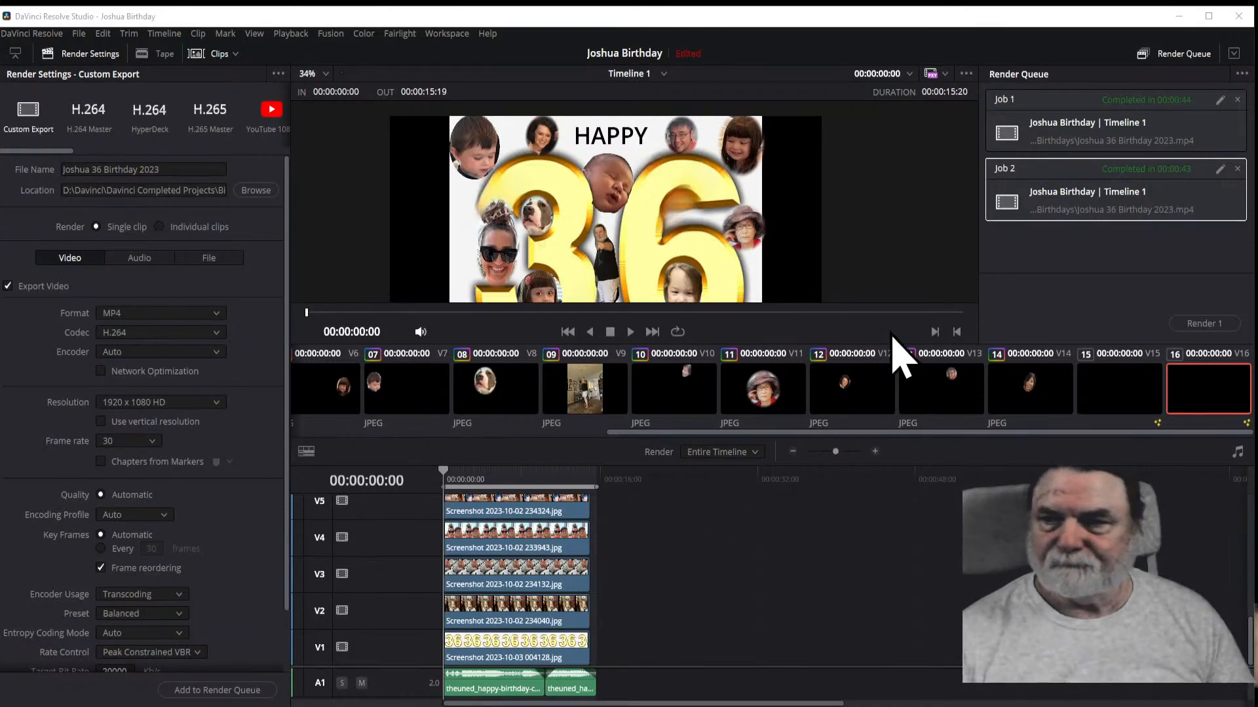
Step: Maximize the project window, switch to the Edit page, and play Timeline 1 from the start, dismissing any alert
click(1208, 16)
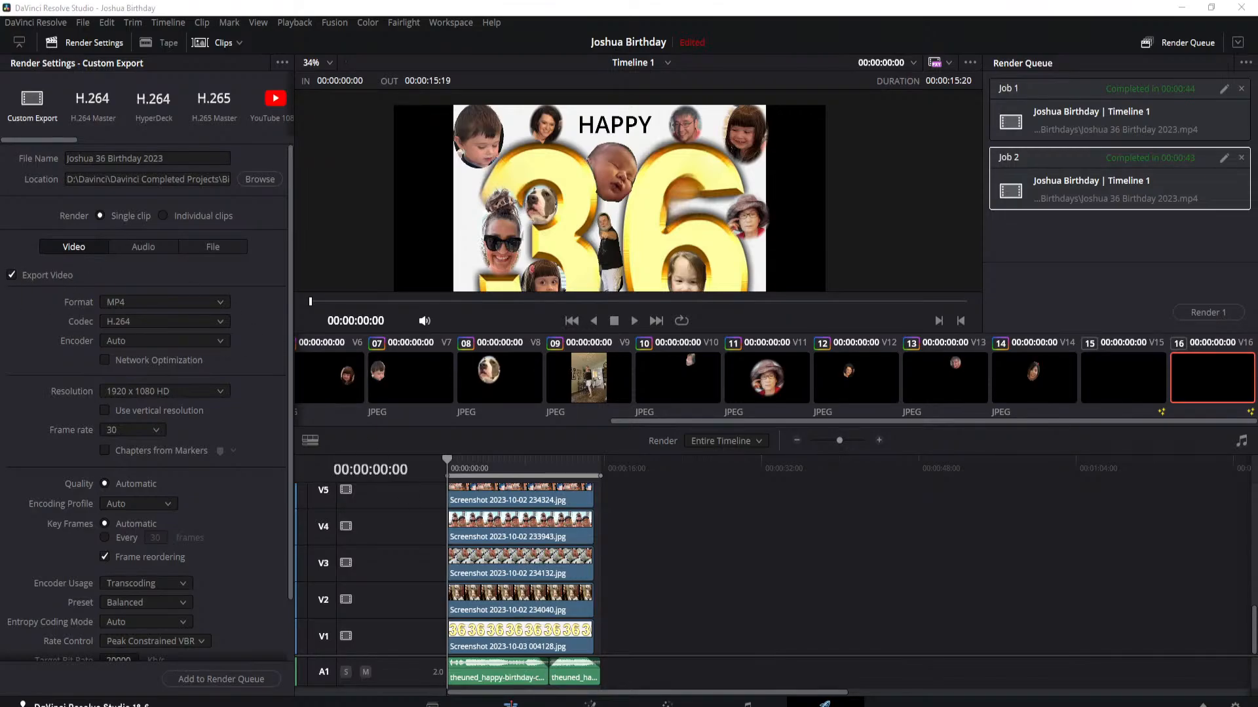
key(shift+4)
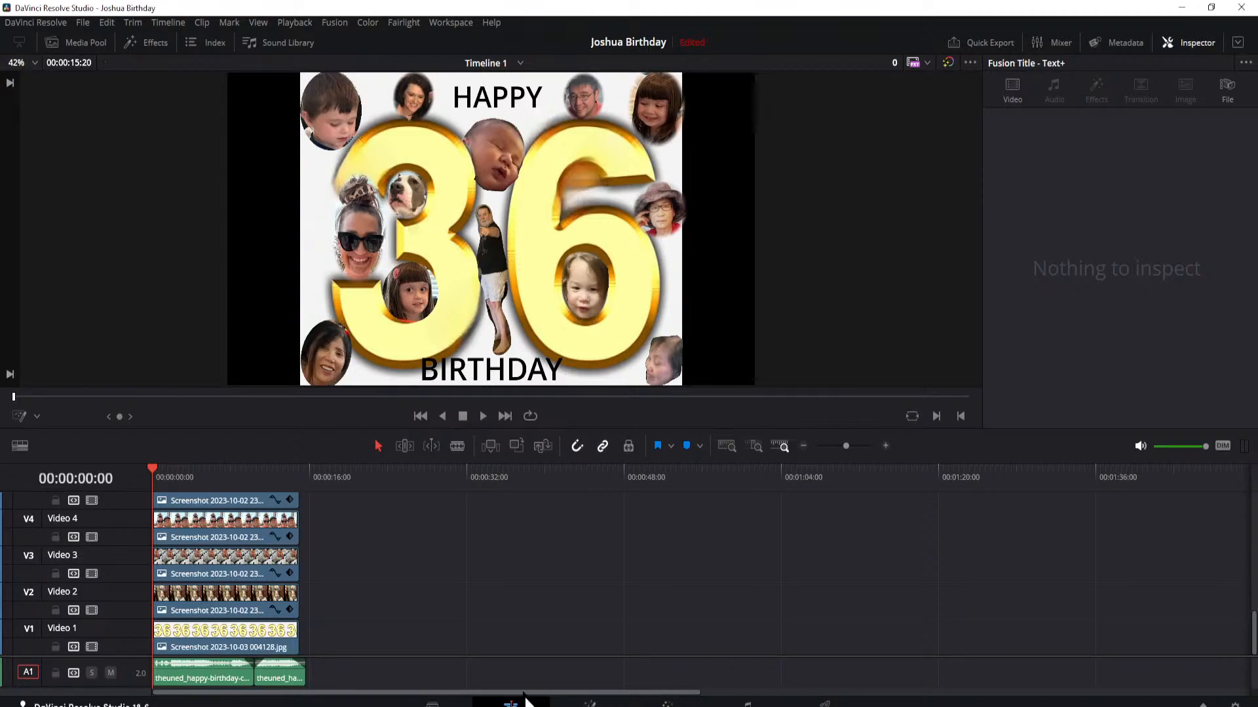
click(483, 417)
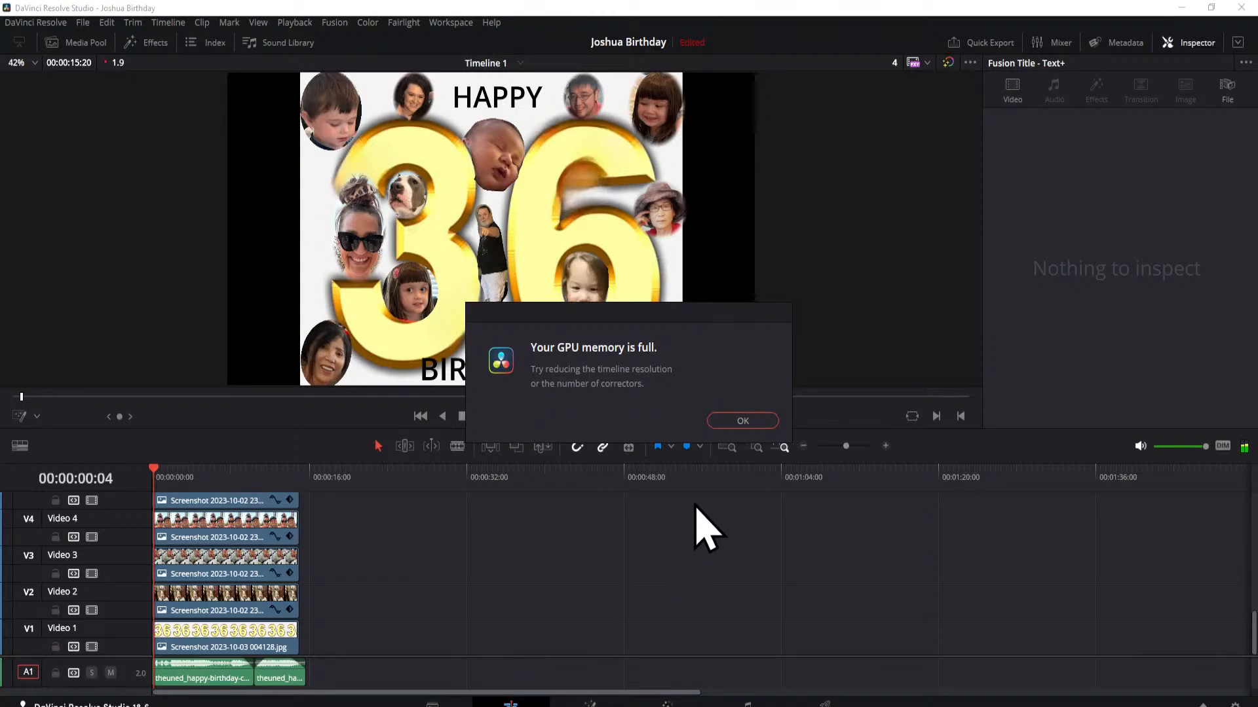
click(742, 421)
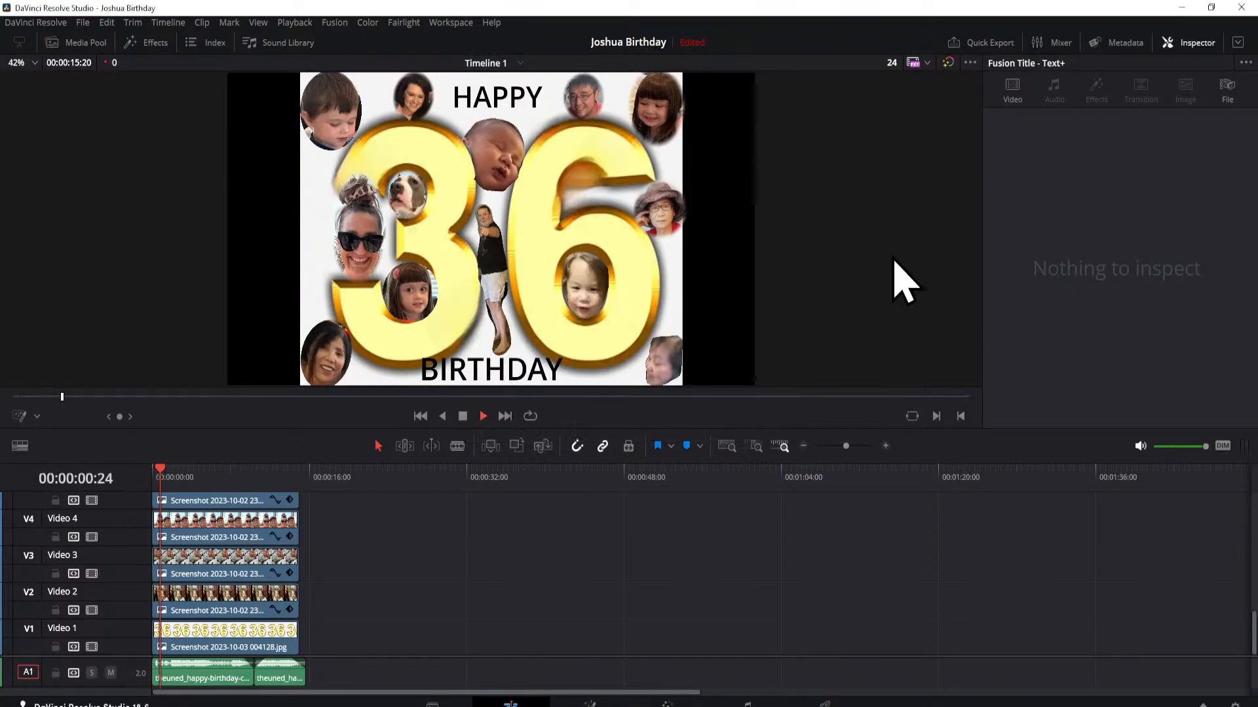
Step: Close DaVinci Resolve and return to the desktop
click(1241, 7)
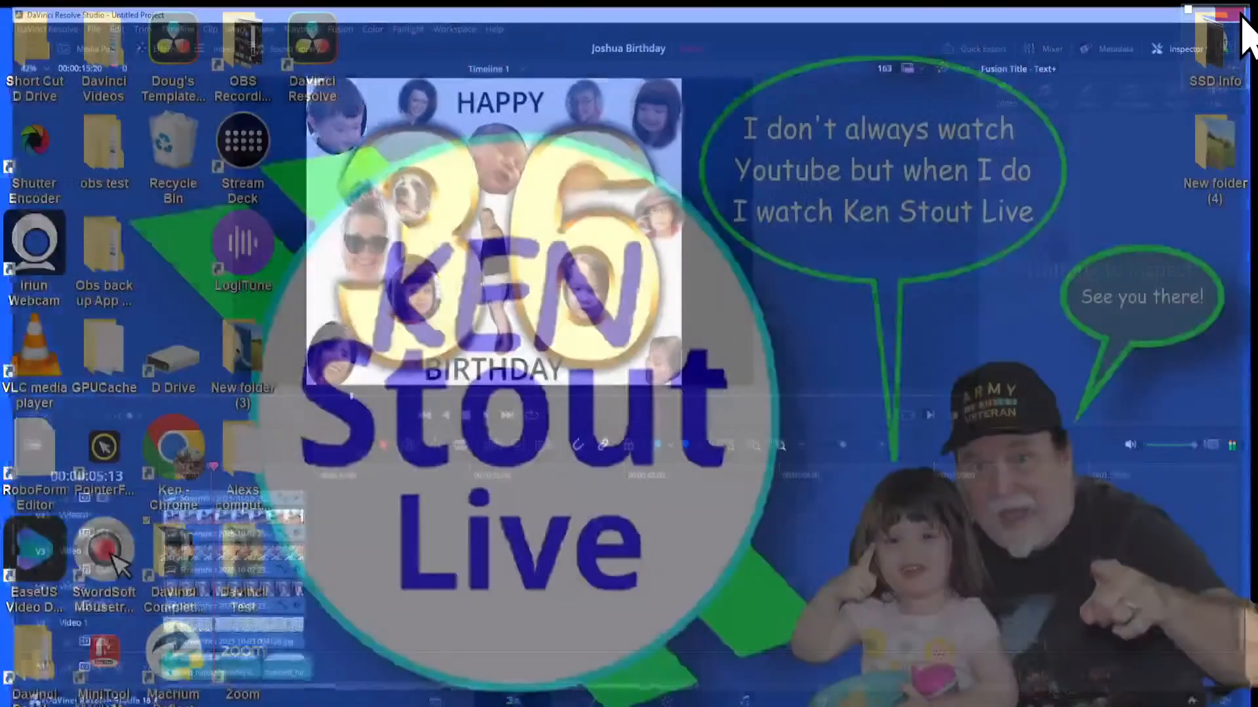
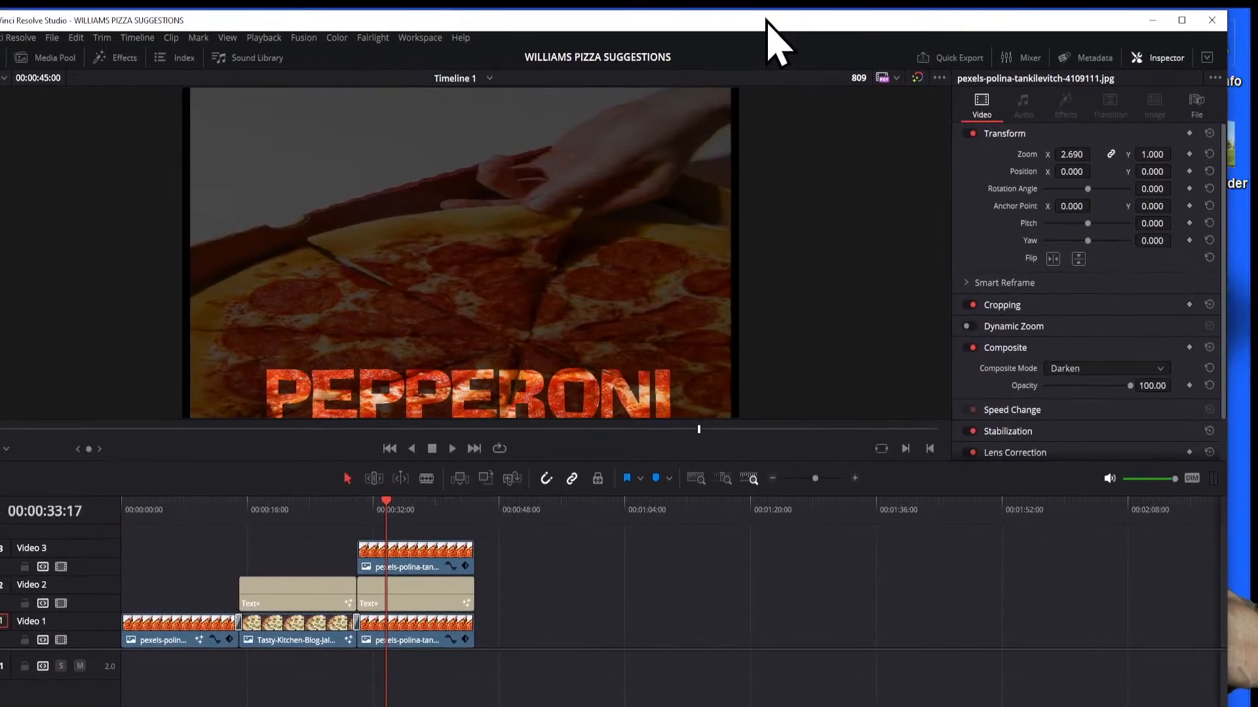
Step: Maximize the WILLIAMS PIZZA SUGGESTIONS project window and return the playhead to the start of Timeline 1
click(1192, 21)
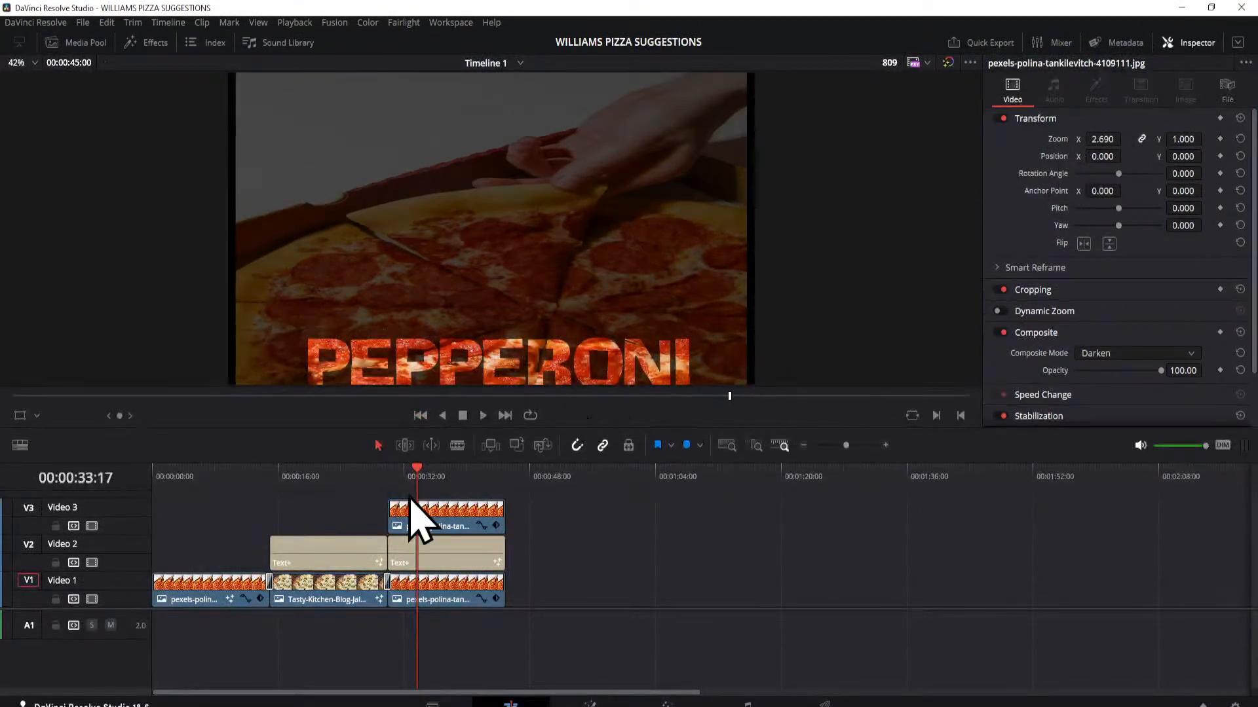
click(412, 472)
drag(406, 474, 138, 493)
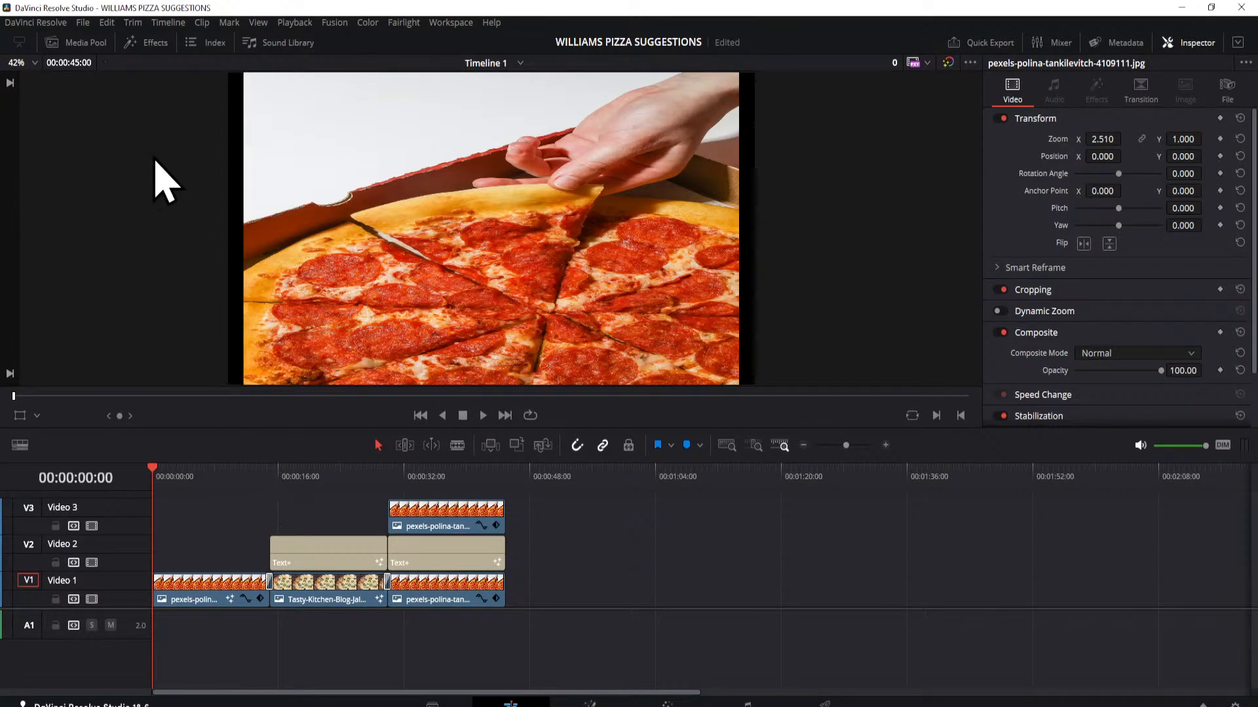
Step: Add a Text+ title at the start of the Video 3 track, above the first pizza clip
click(139, 44)
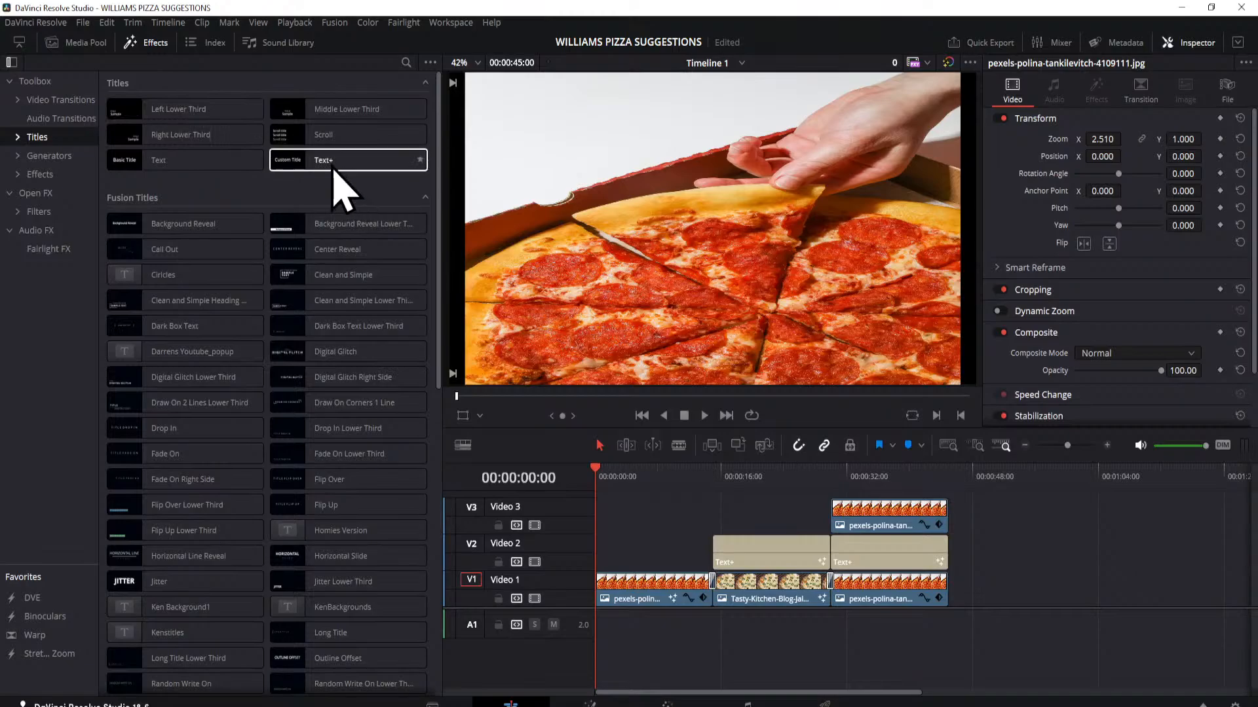
drag(334, 164, 643, 515)
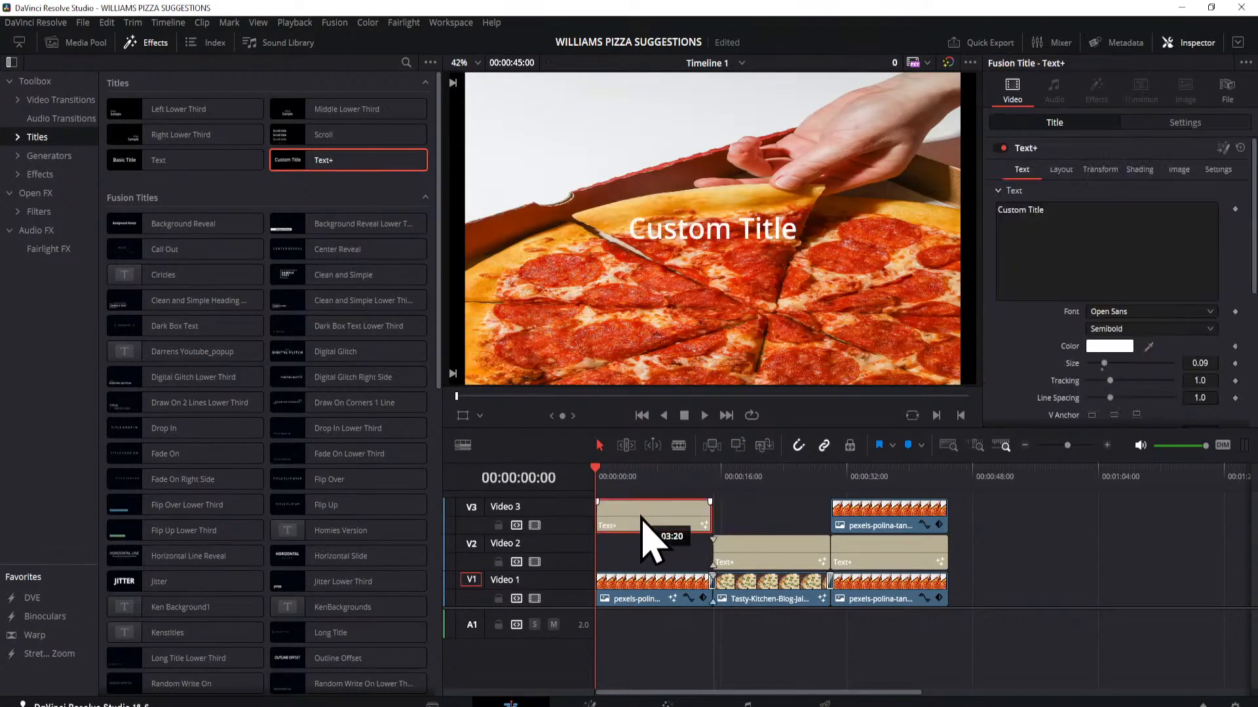
click(140, 43)
Step: Replace the title's text with "pizza" and enlarge it to a size of about 0.32
click(1066, 208)
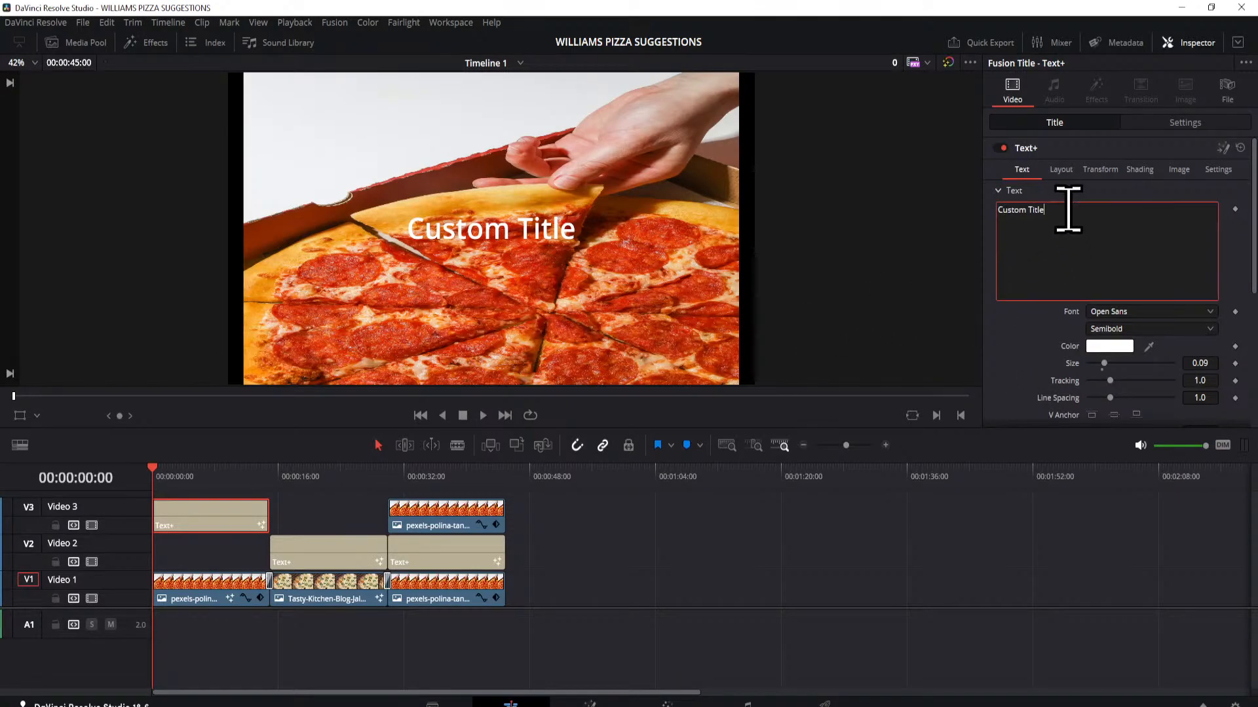
key(BackSpace)
key(BackSpace)
key(BackSpace)
key(BackSpace)
key(BackSpace)
key(BackSpace)
key(BackSpace)
key(BackSpace)
key(BackSpace)
key(BackSpace)
key(BackSpace)
key(BackSpace)
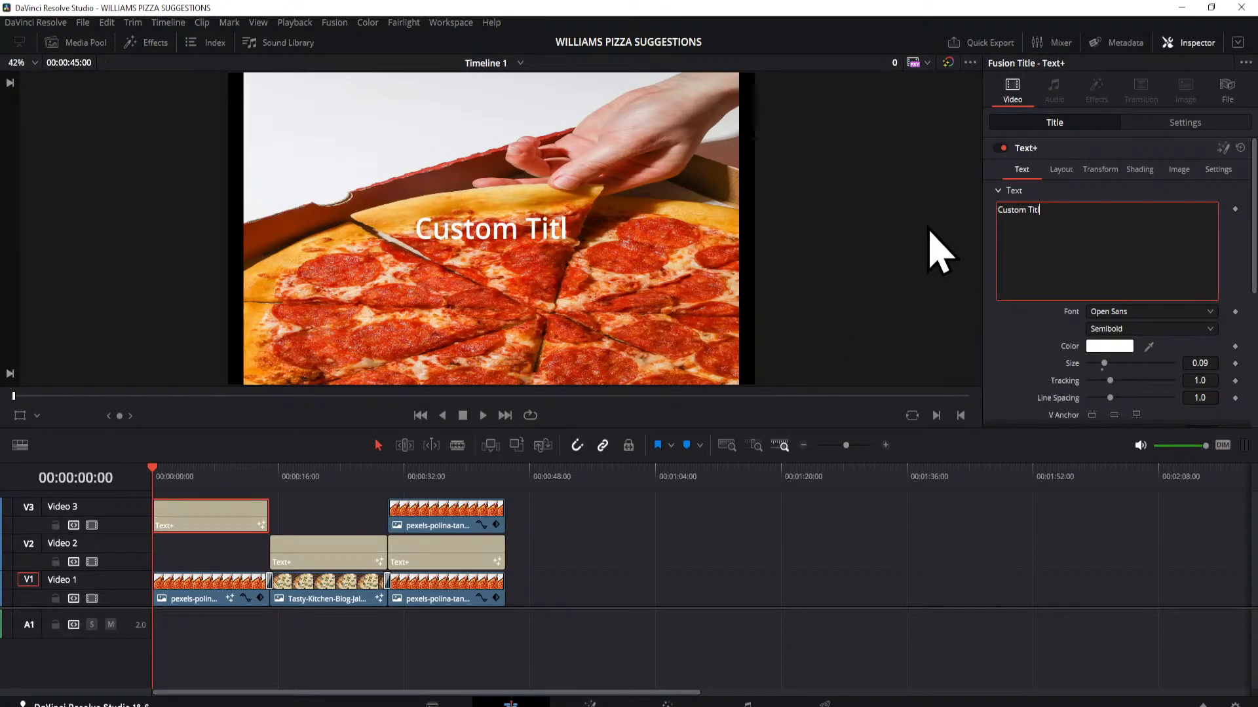
text(pizza)
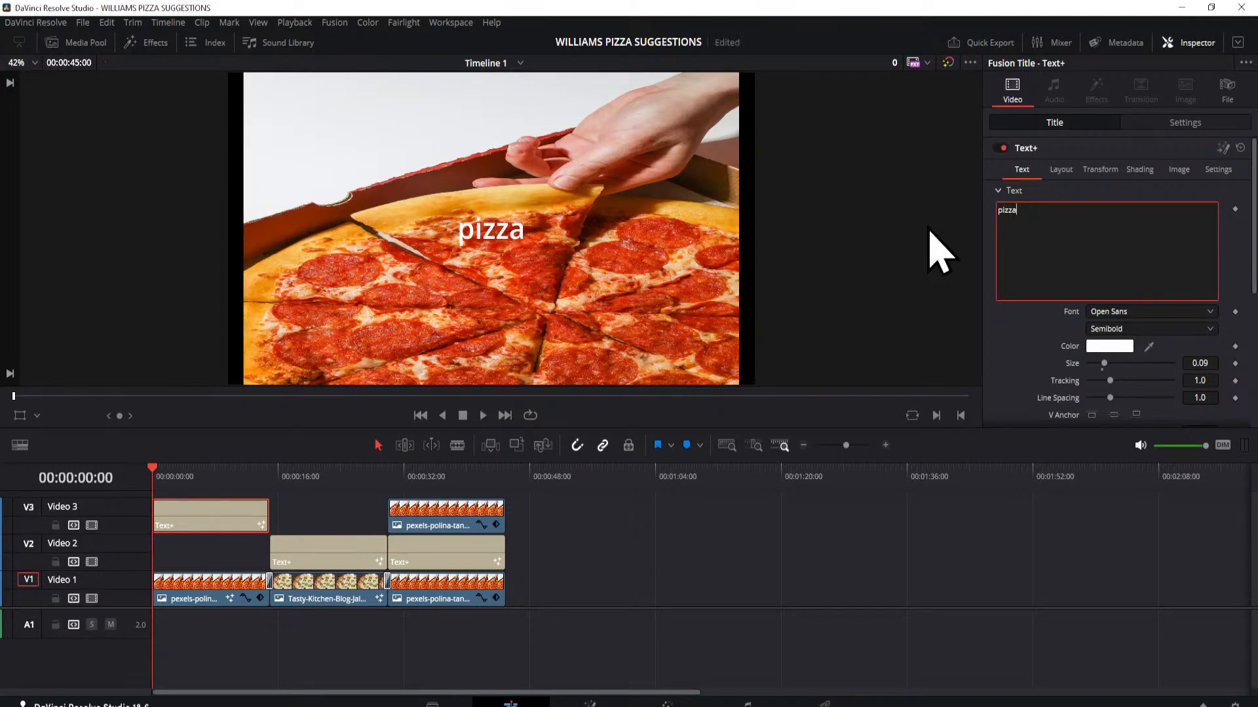
drag(1104, 364, 1142, 366)
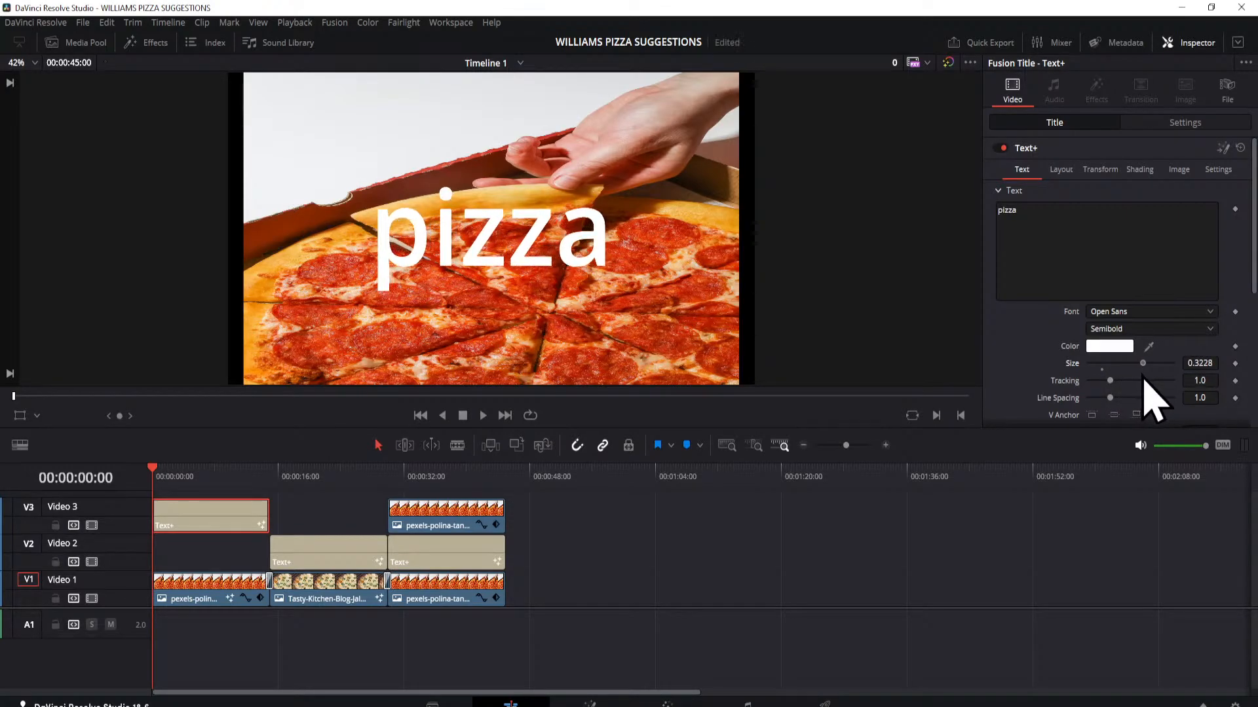
Step: Enable shading element 2 (Red Outline) on the pizza title and set its appearance to a filled box
click(1141, 170)
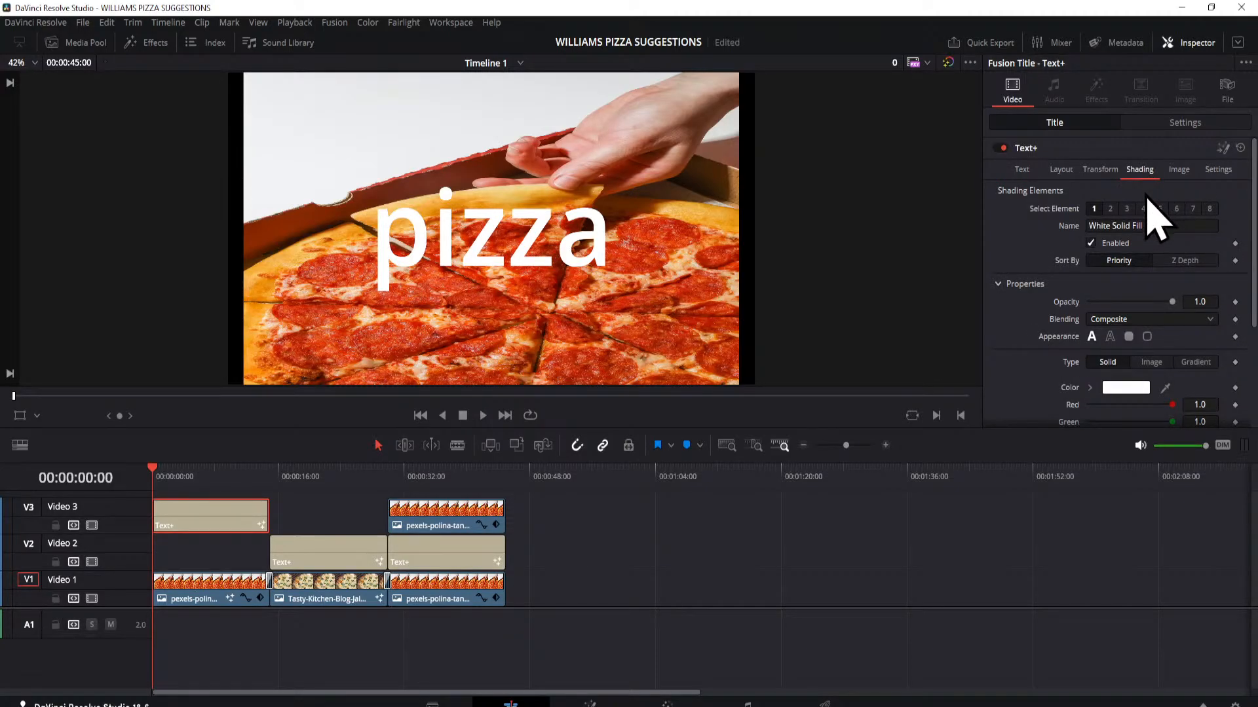
click(1110, 210)
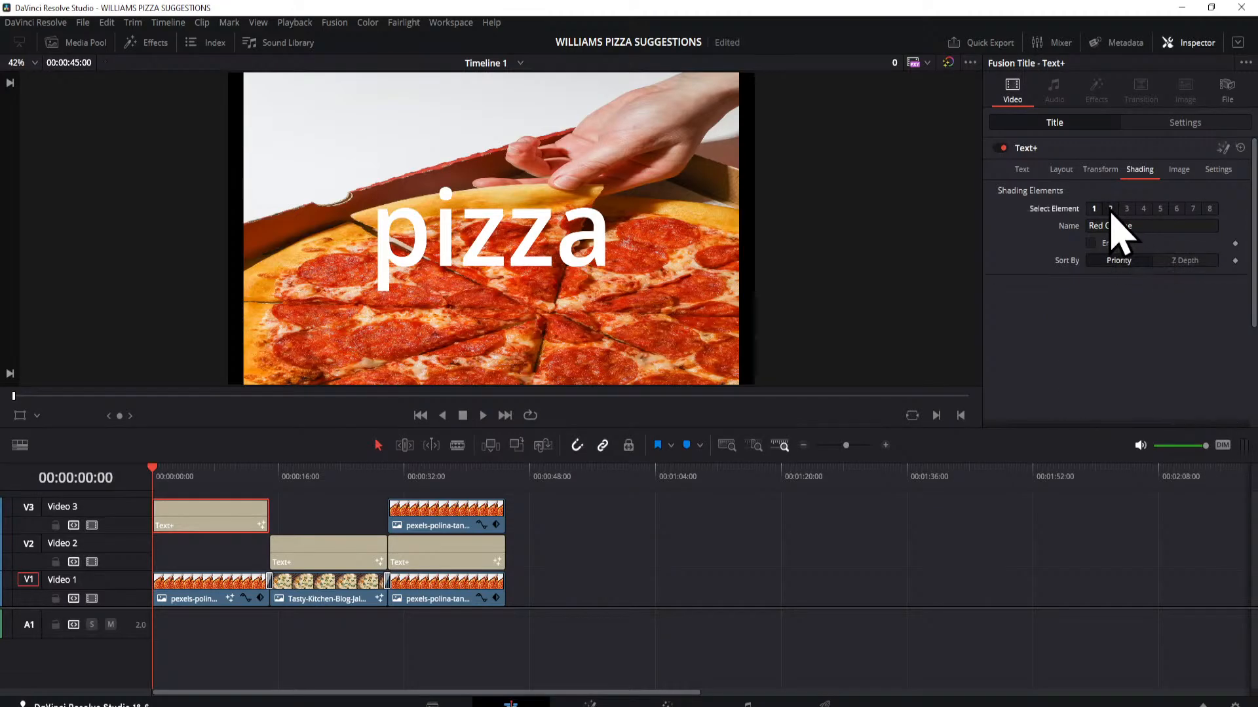
click(1090, 244)
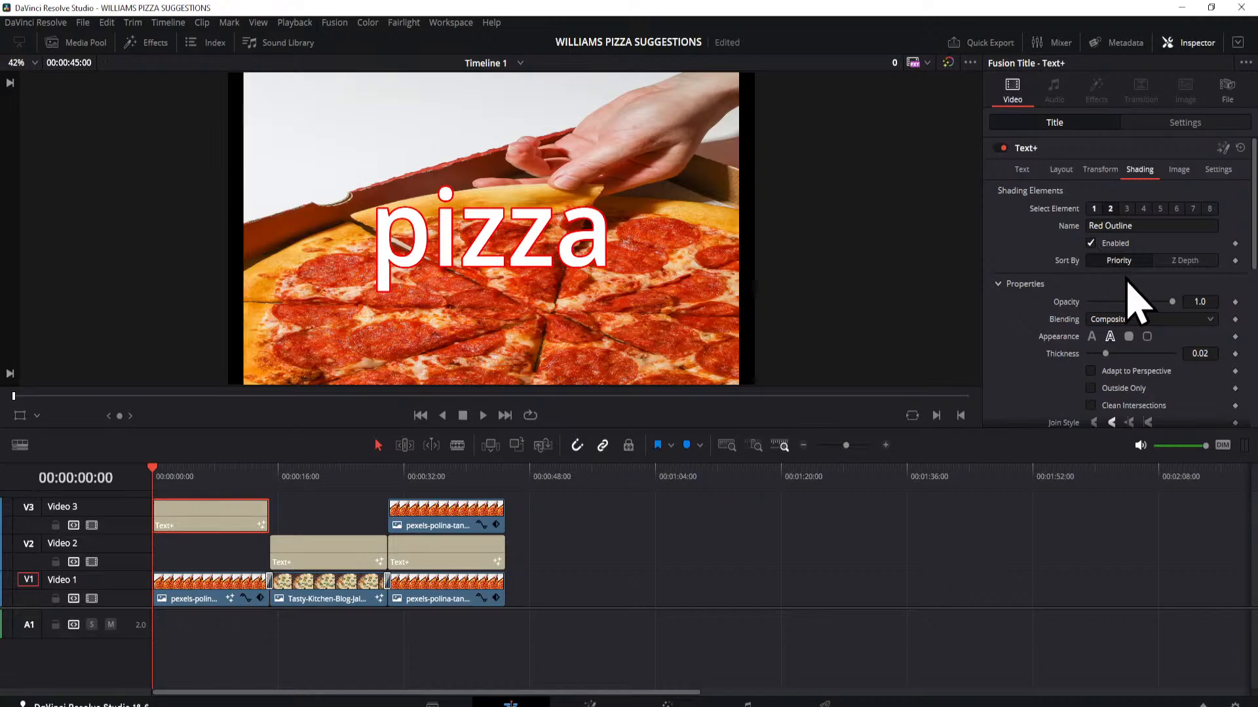
click(1129, 337)
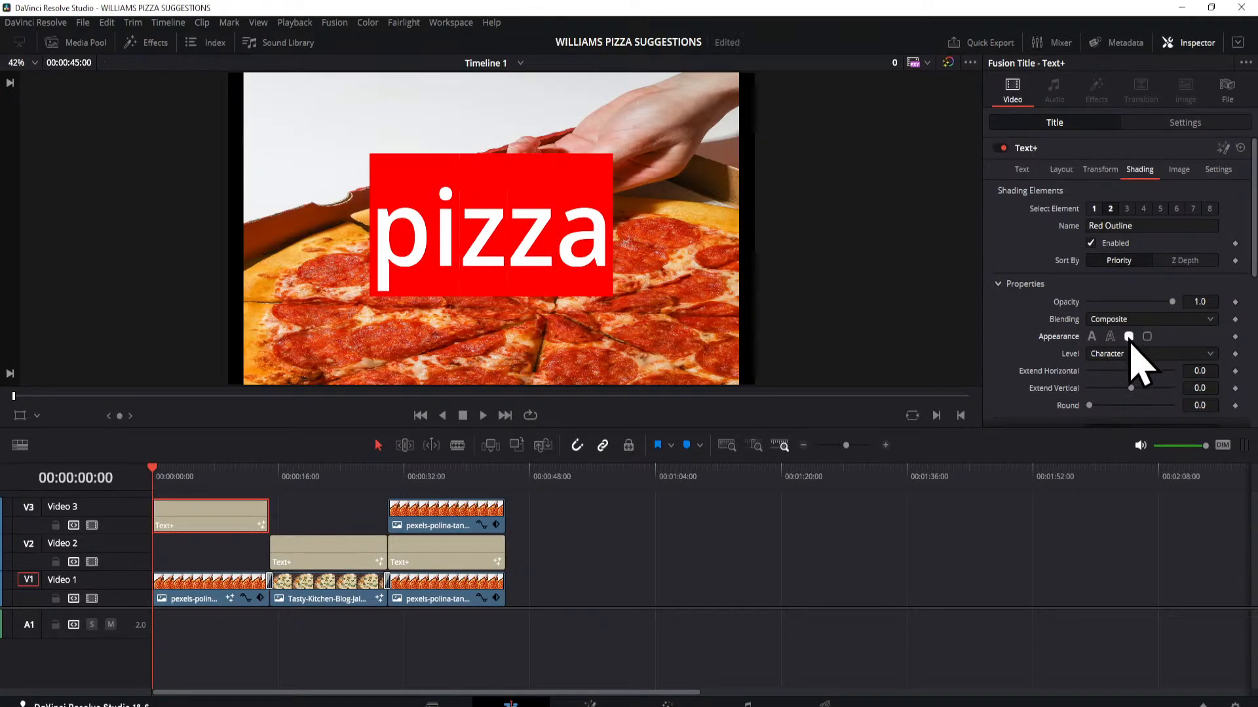
Step: Set the red box's level to Word and its Round value to about 0.472
mouse_move(1089, 406)
mouse_down()
mouse_move(1121, 409)
mouse_move(1084, 407)
mouse_up()
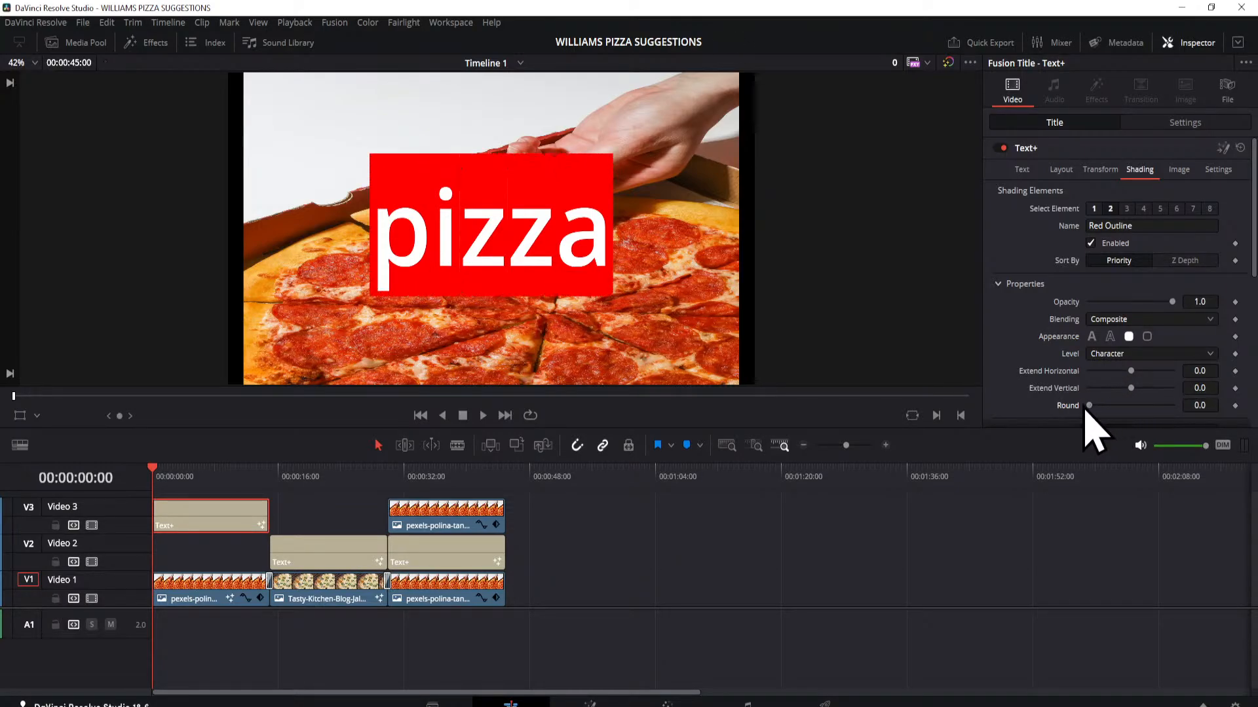
click(1209, 353)
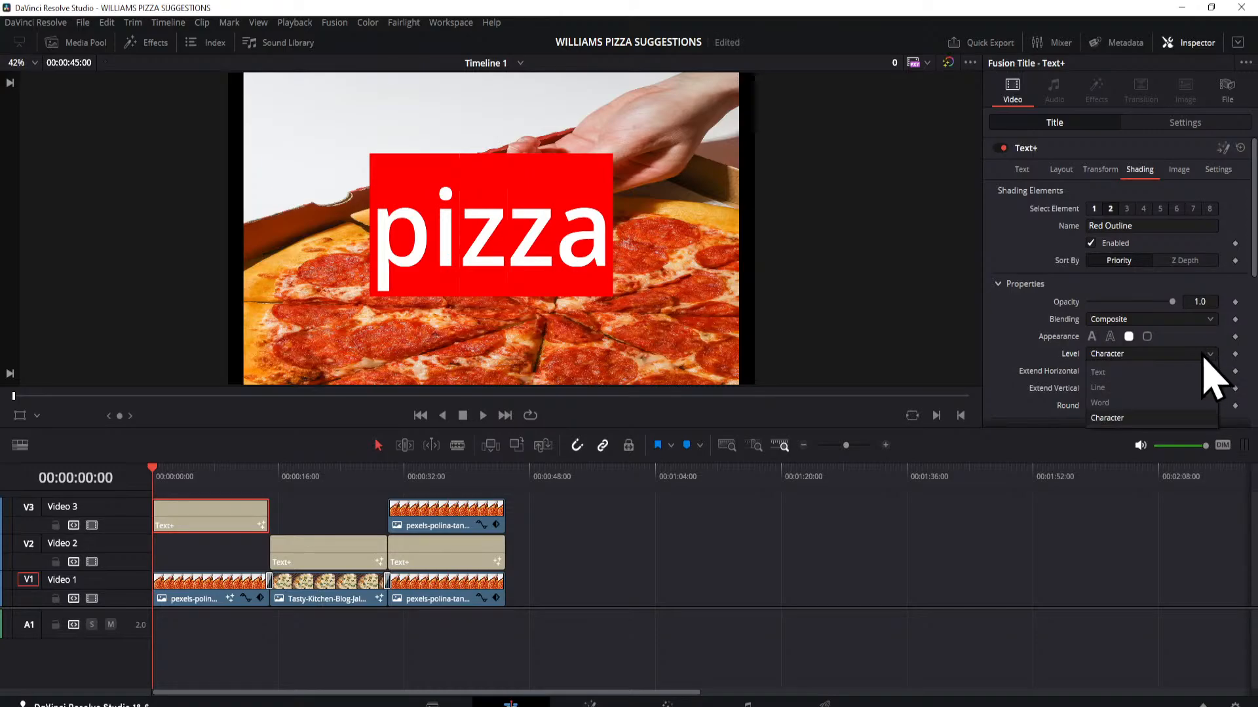
click(1107, 405)
drag(1090, 407, 1128, 407)
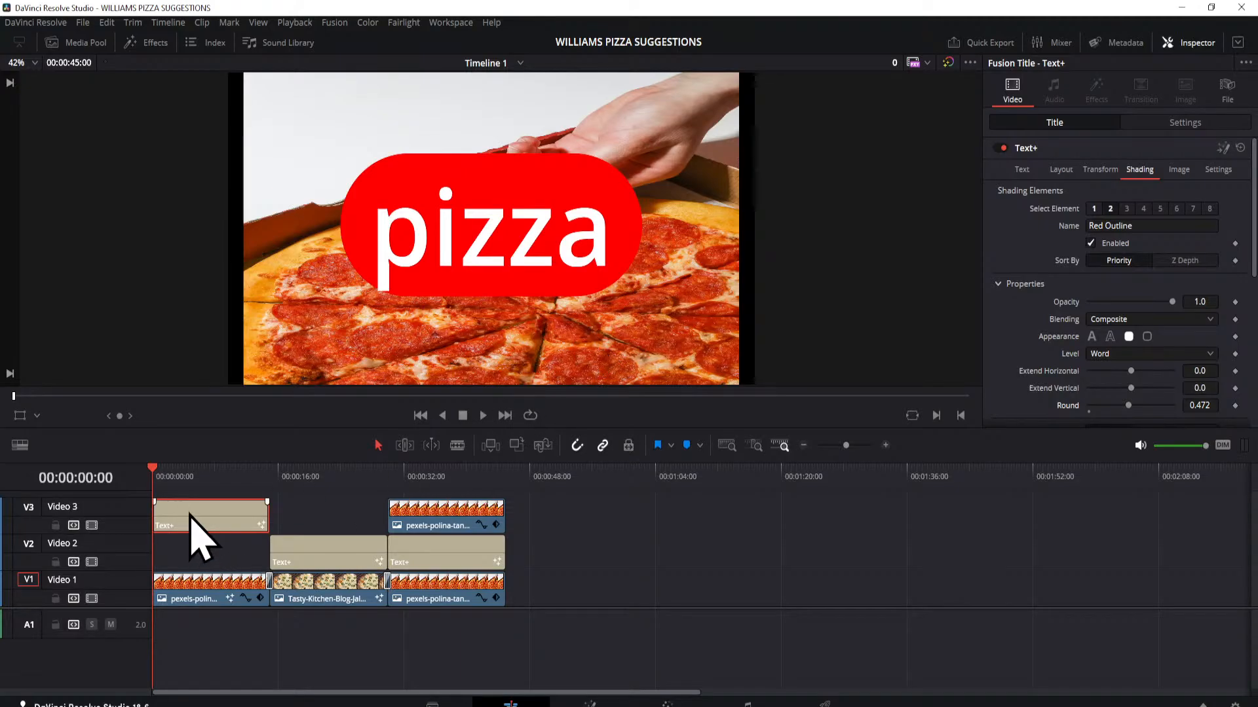
Step: Temporarily move the pizza title off the first clip, scrub through that clip's animated text, restore the title's place and rewind
drag(190, 515, 711, 541)
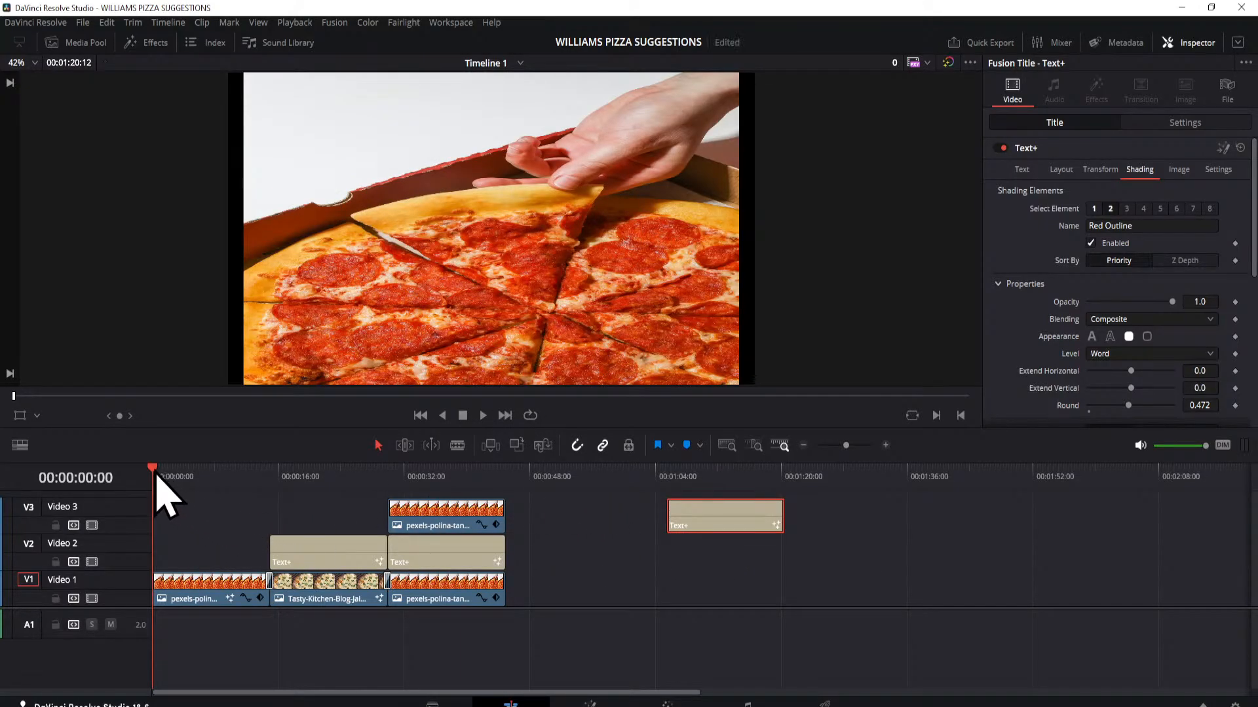
drag(157, 478, 265, 508)
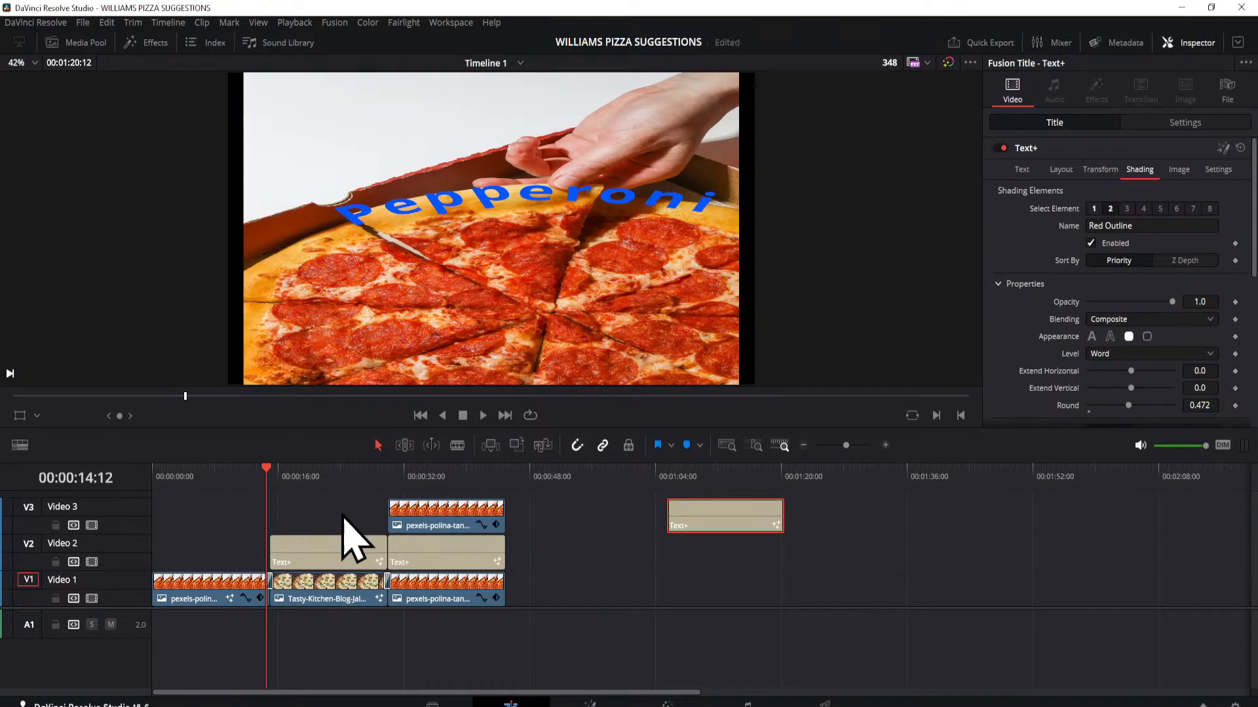
drag(714, 517, 200, 532)
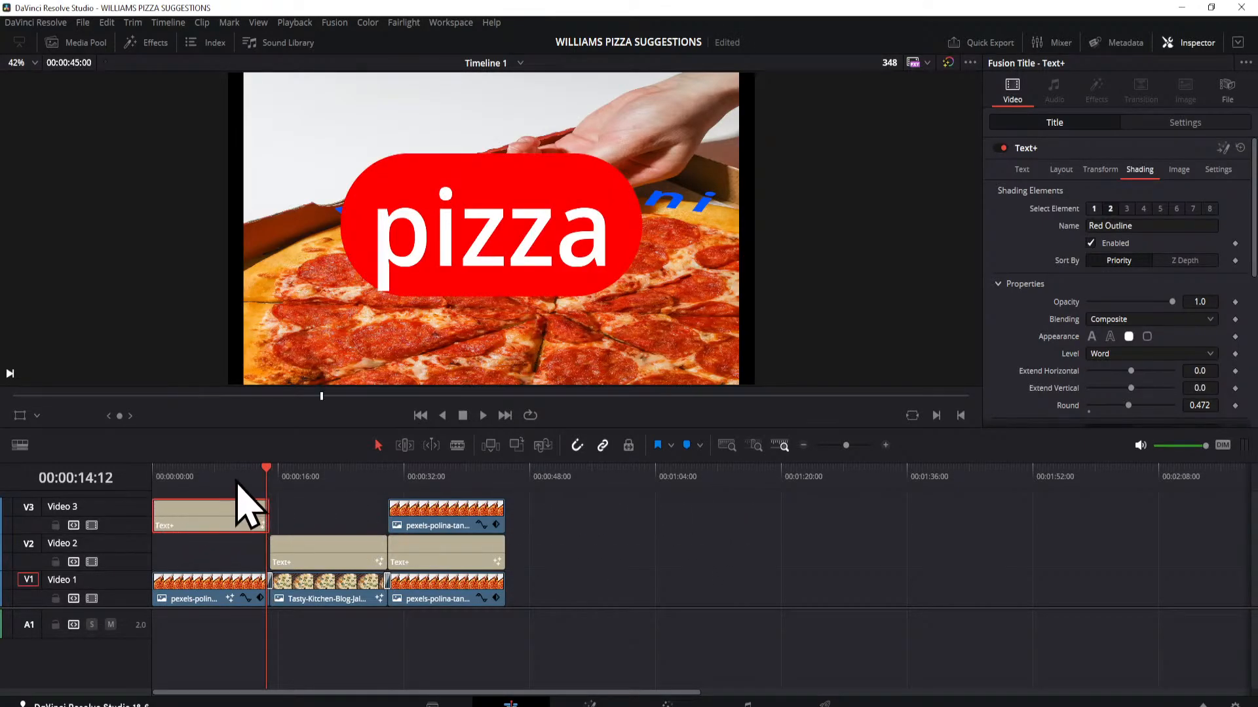
drag(273, 478, 161, 483)
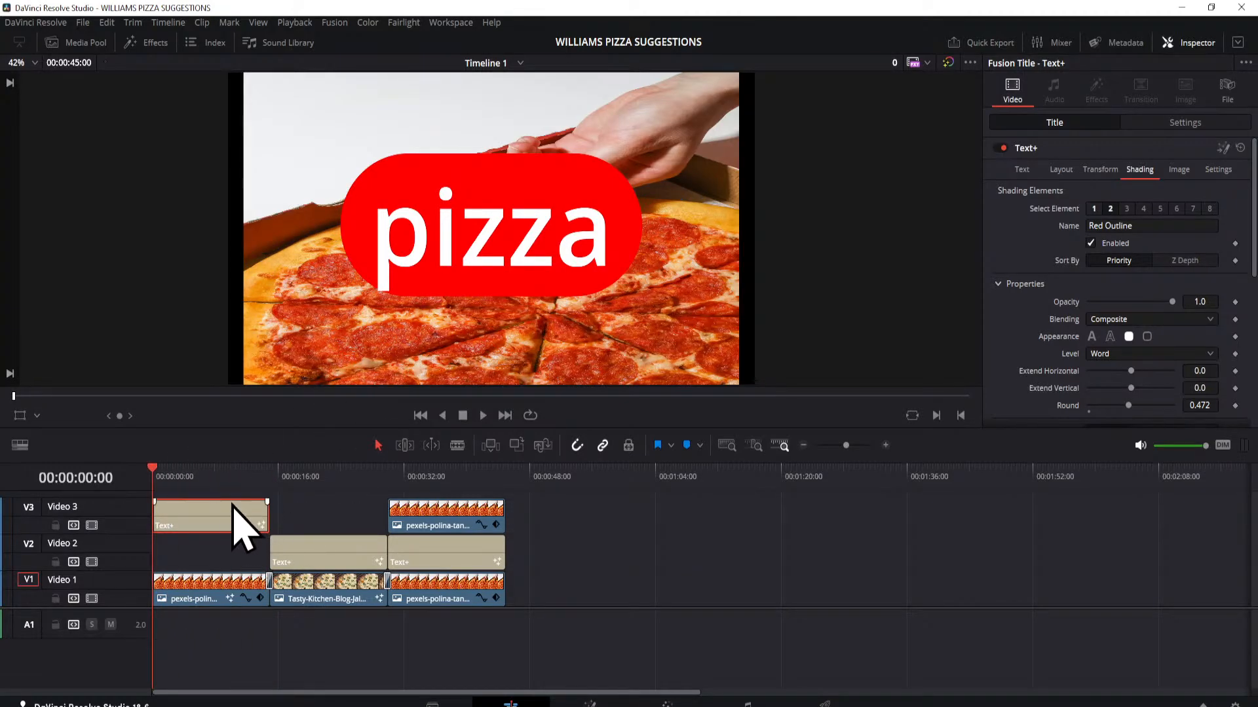
Step: Use the Fusion Overlay to move the pizza title lower and slightly right in the frame, and turn the overlay off
click(37, 416)
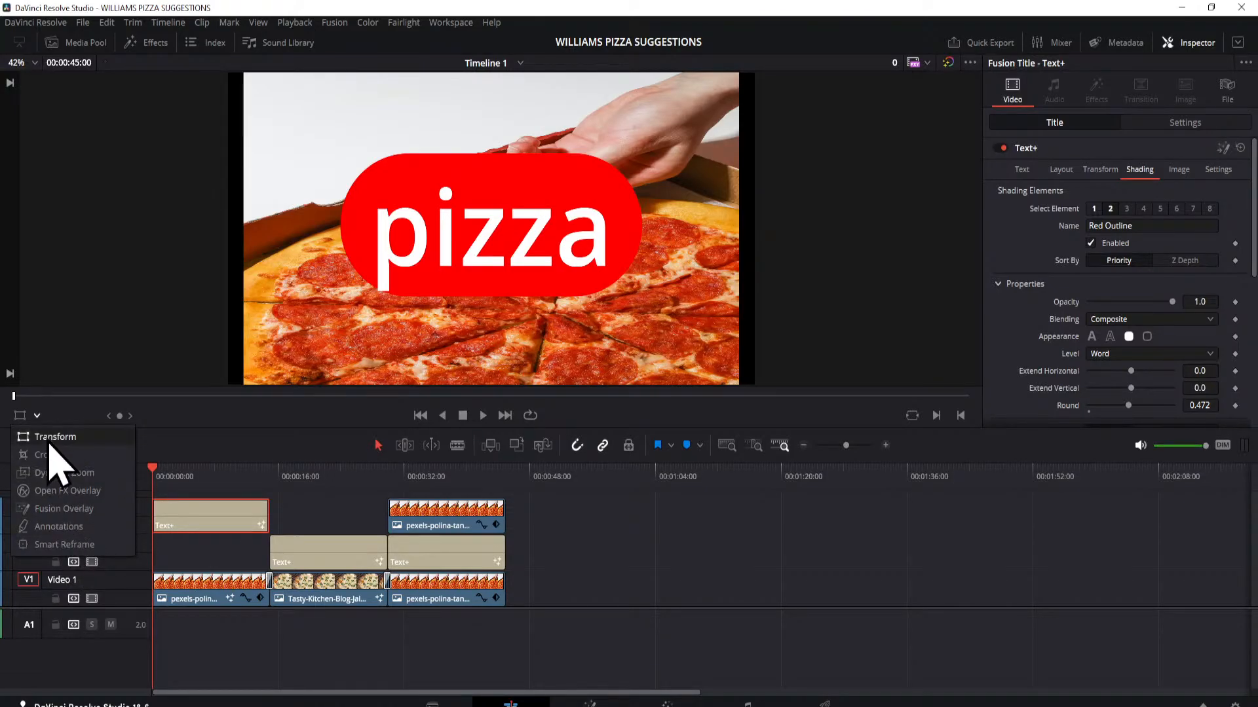
click(56, 509)
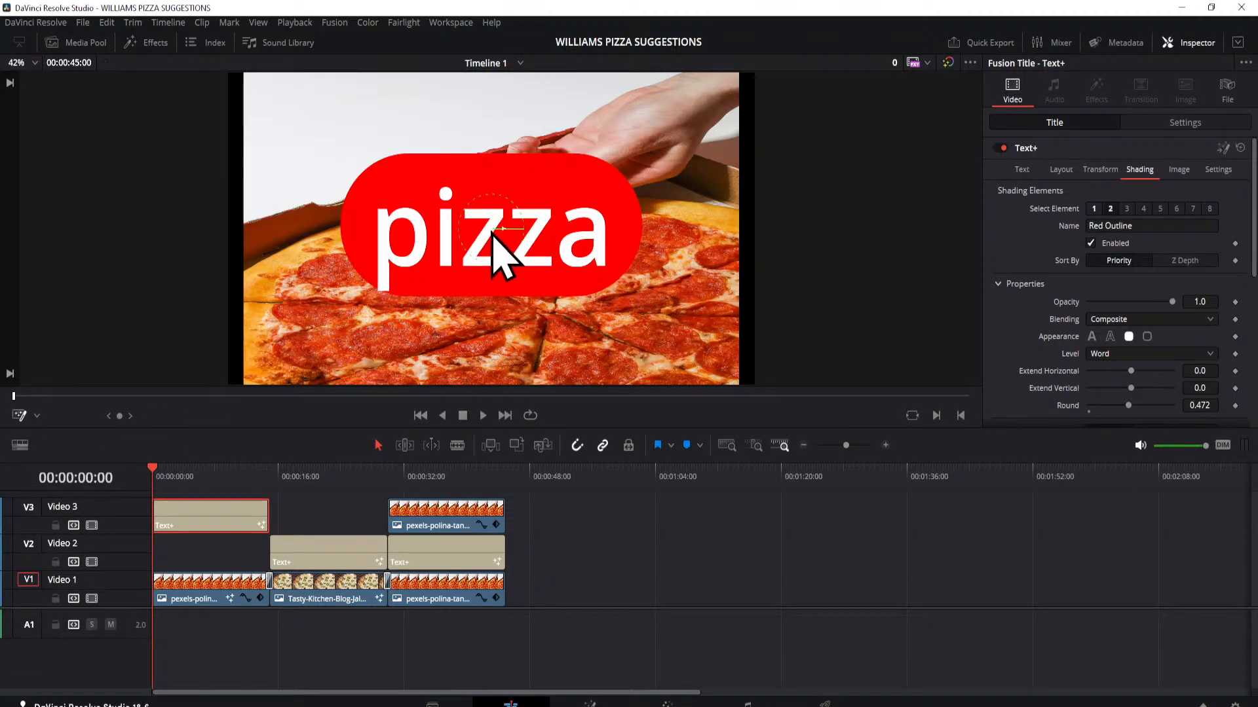
drag(492, 233, 510, 264)
drag(513, 227, 513, 304)
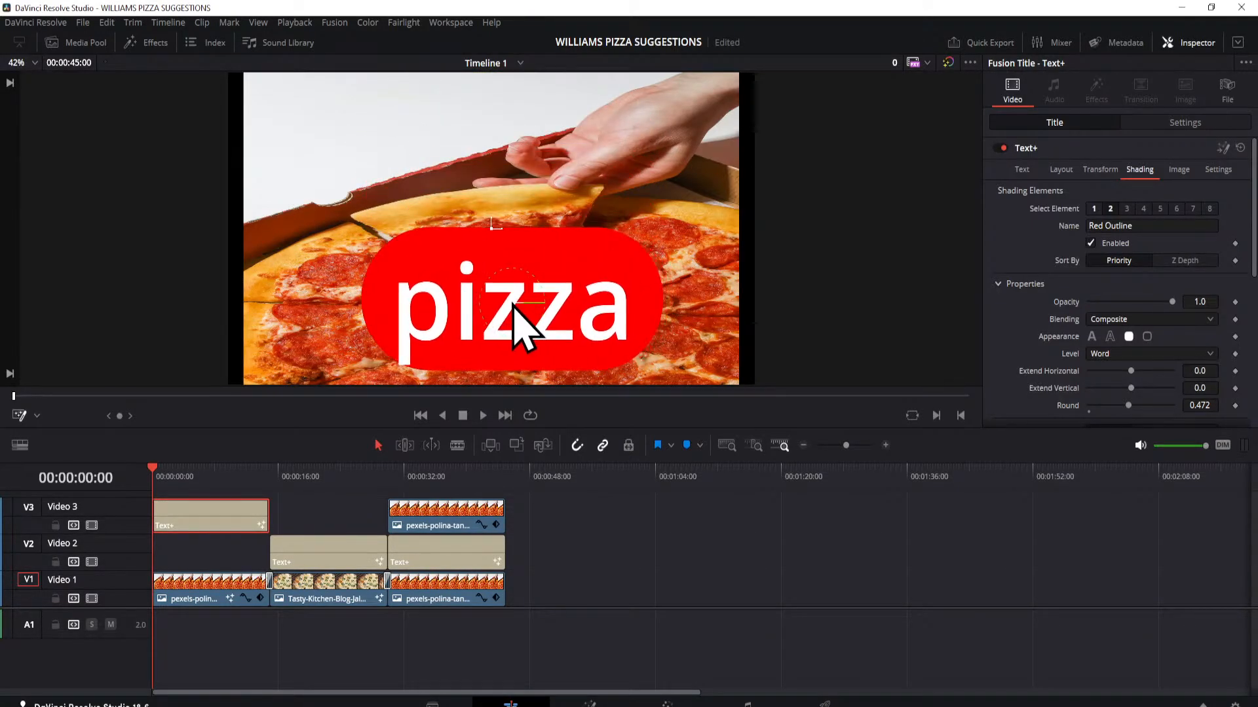
click(15, 416)
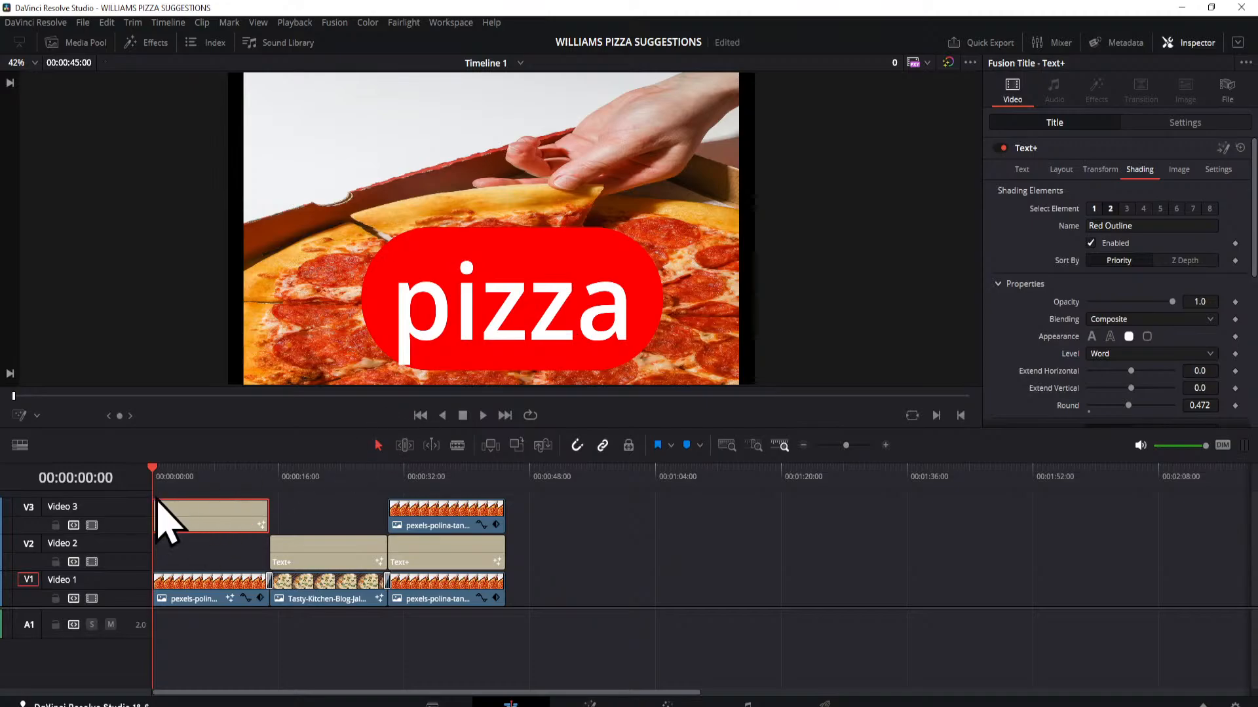
Step: Scrub to about 00:00:15:12 and try the pizza title over the jalapeño clip before restoring it above the first clip
drag(159, 480, 282, 474)
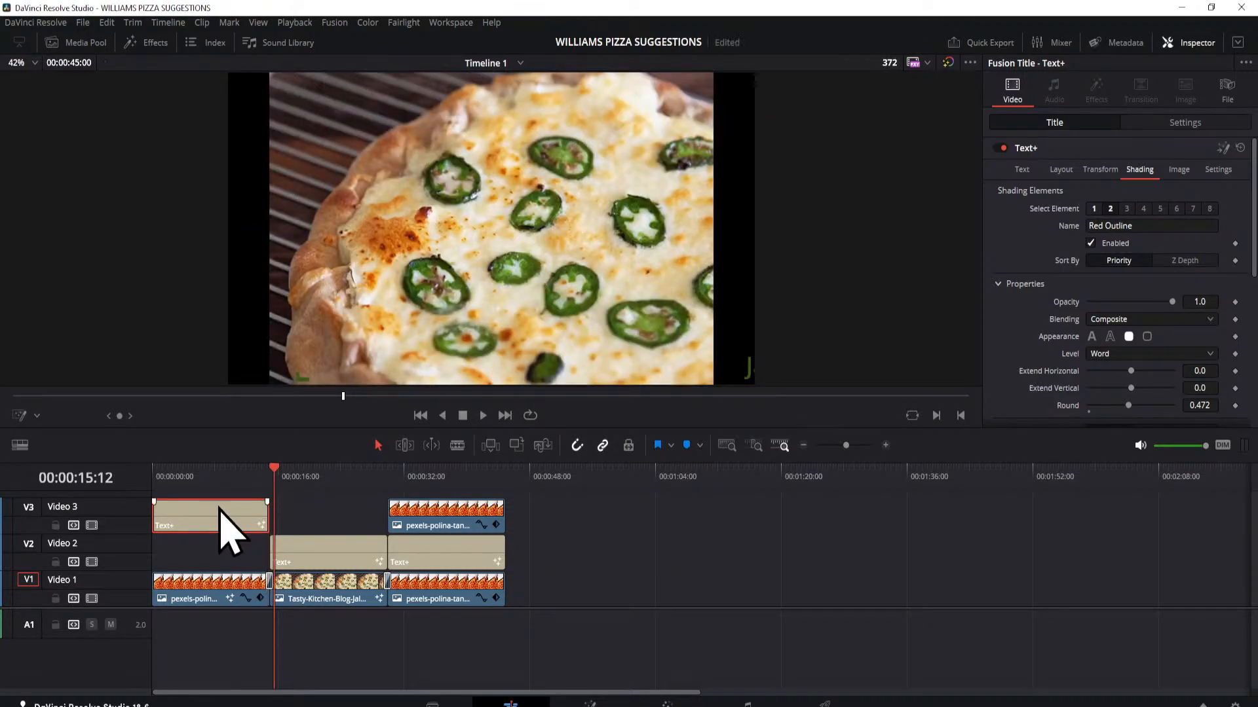
drag(224, 518, 329, 519)
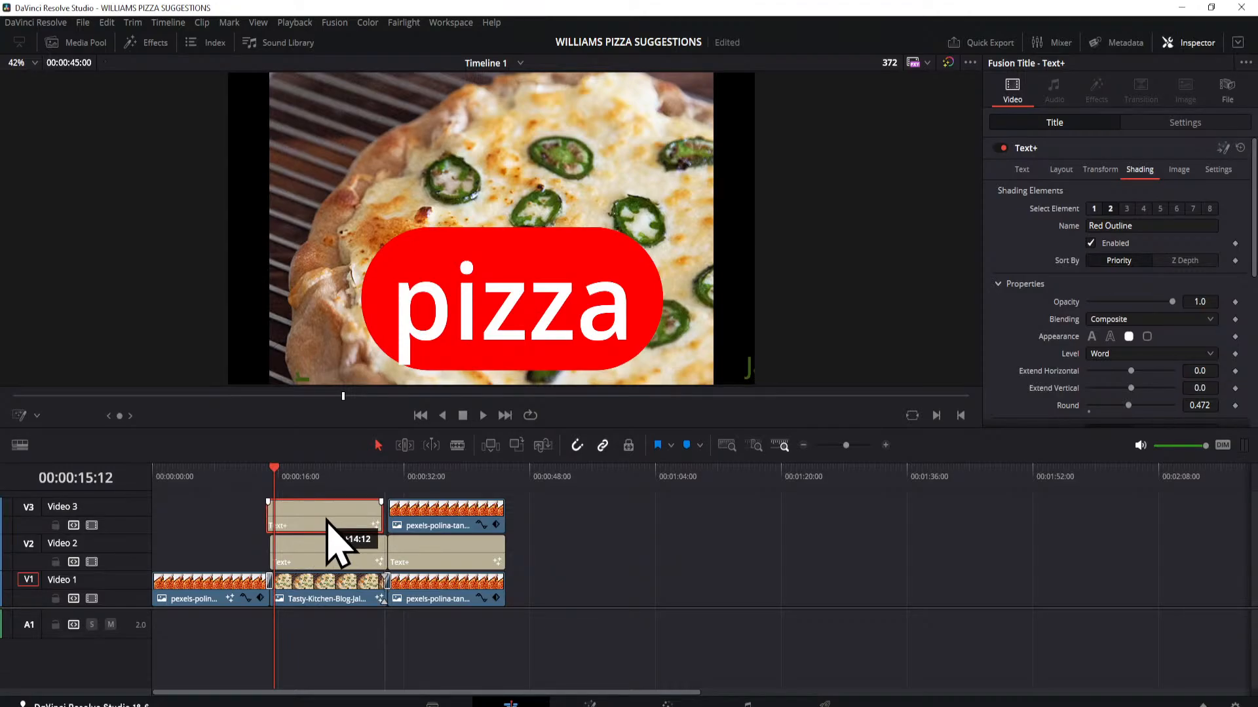
drag(326, 521, 209, 521)
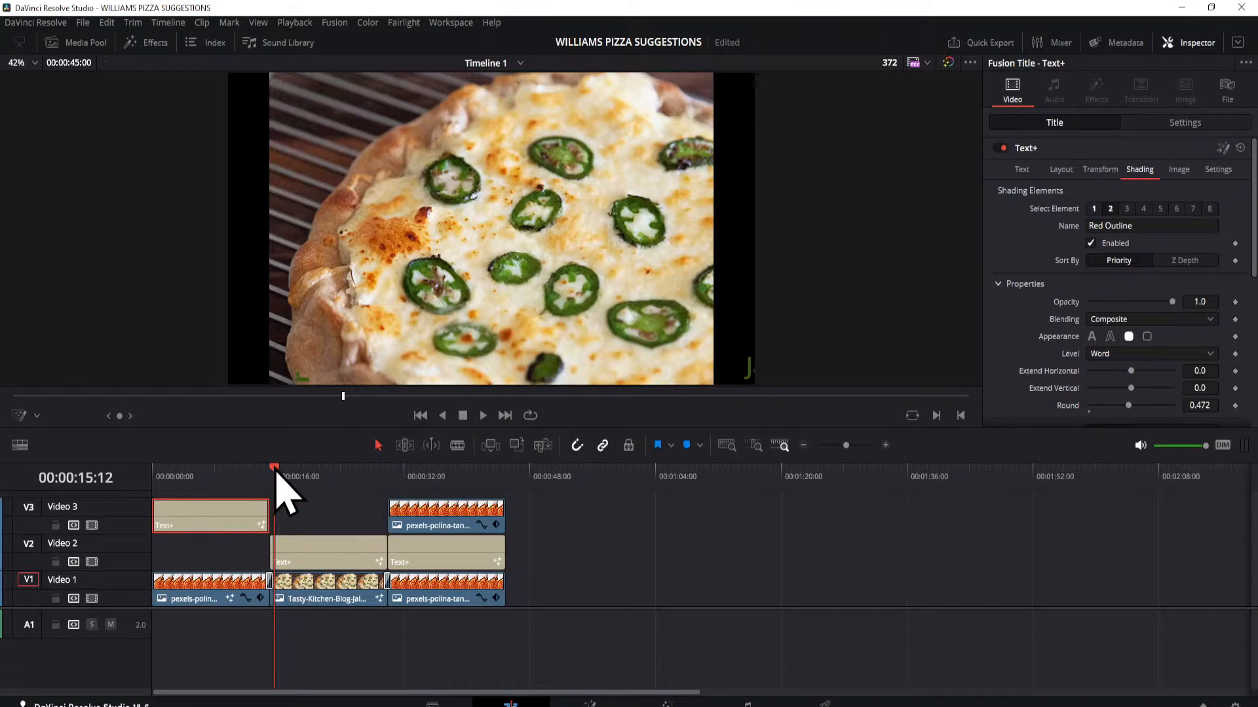
Step: Scrub through the jalapeño clip to examine its moving text and the transition into the third clip
drag(283, 471, 378, 500)
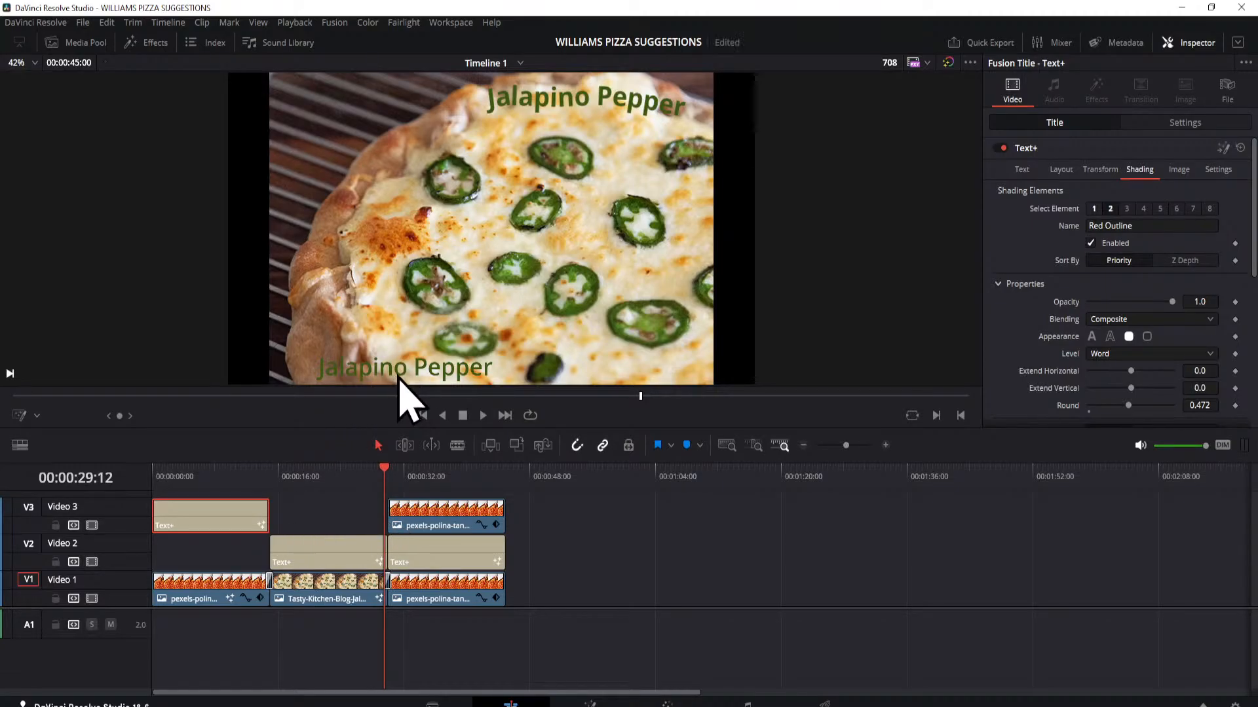
click(224, 478)
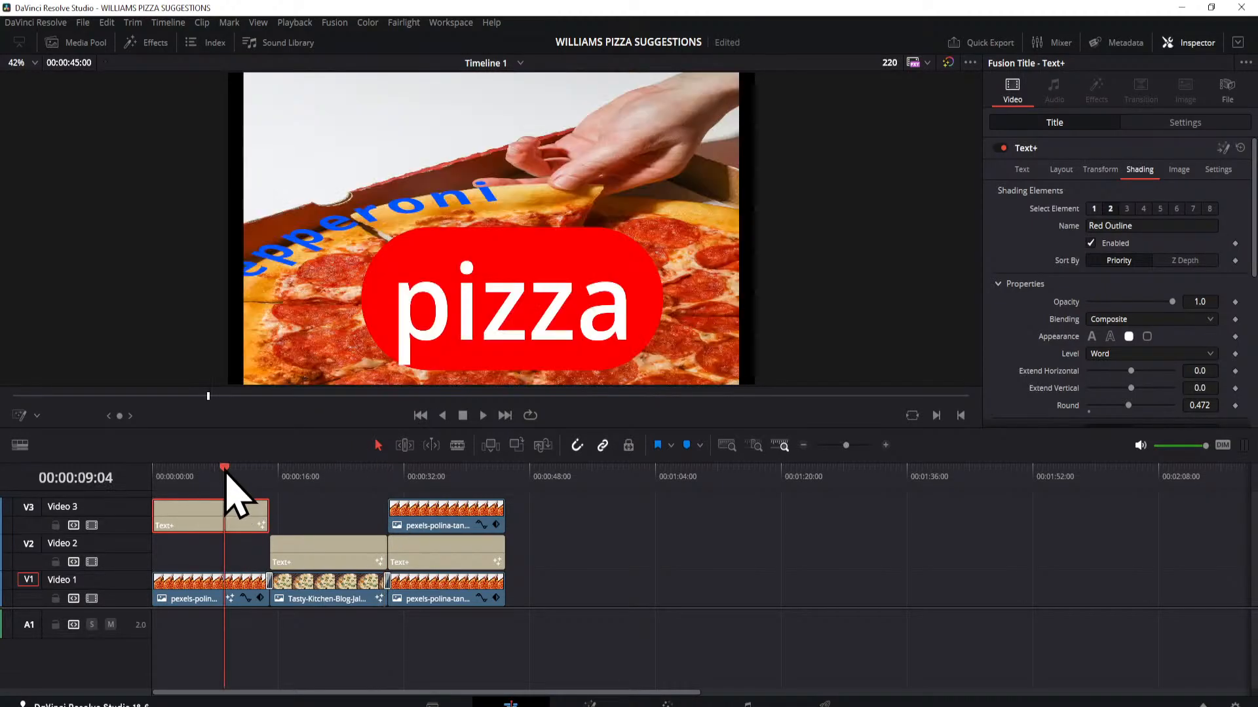
click(313, 478)
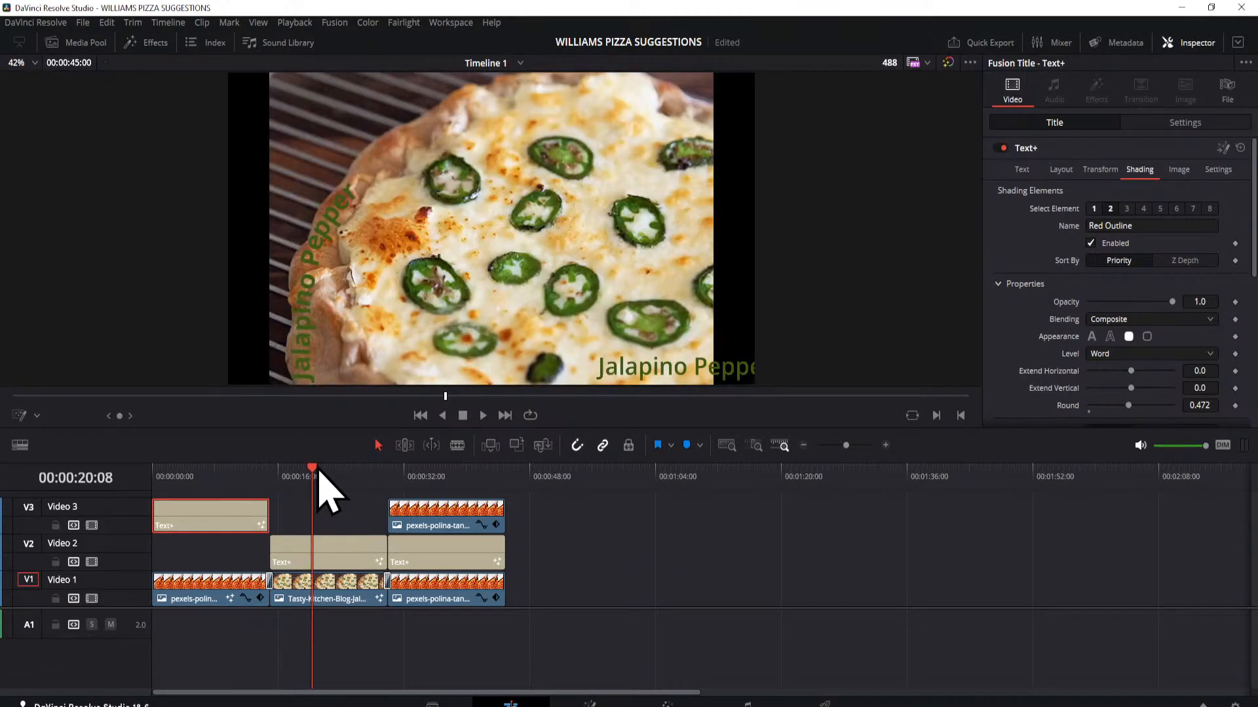
click(315, 473)
drag(315, 470, 344, 479)
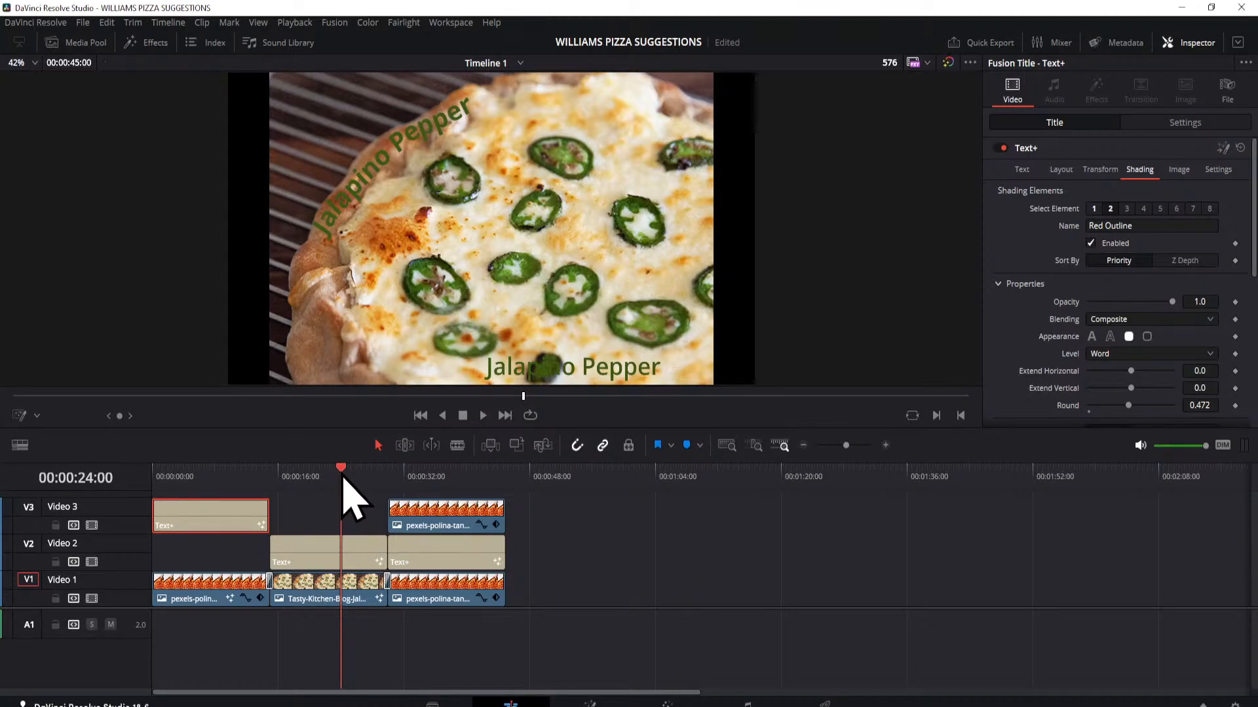
mouse_move(342, 478)
mouse_down()
mouse_move(354, 477)
mouse_move(326, 478)
mouse_move(362, 479)
mouse_up()
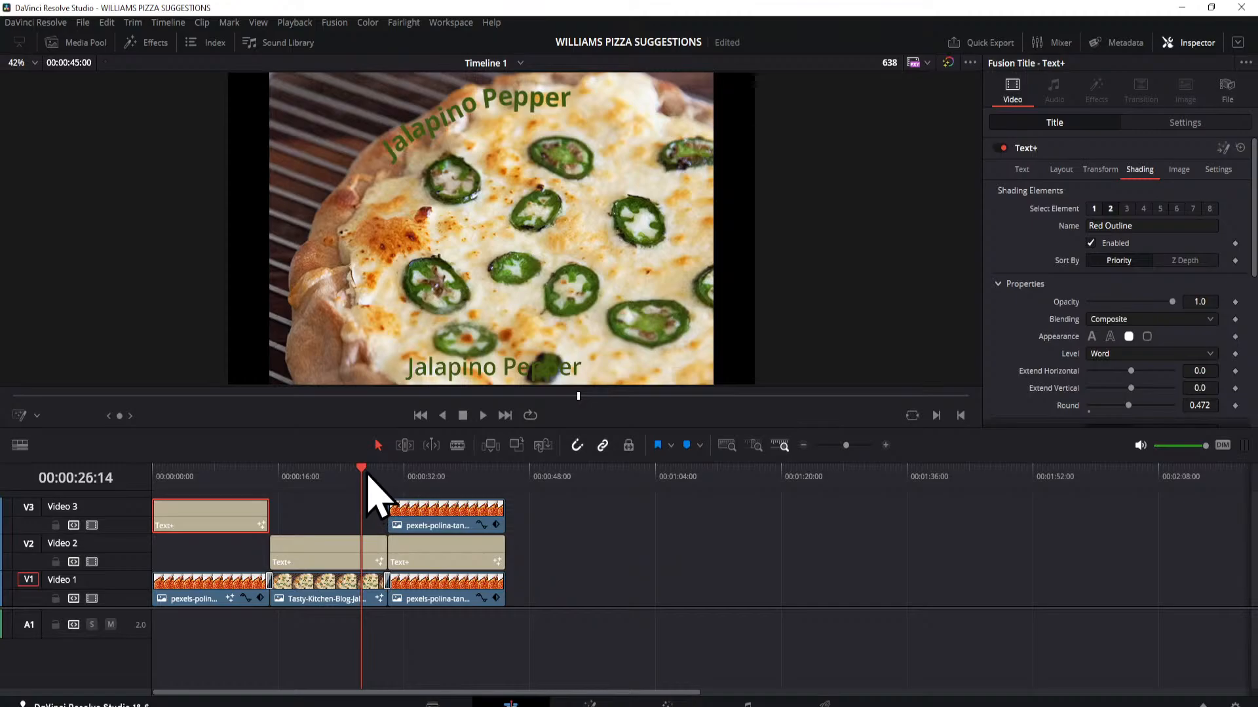
drag(364, 482, 388, 536)
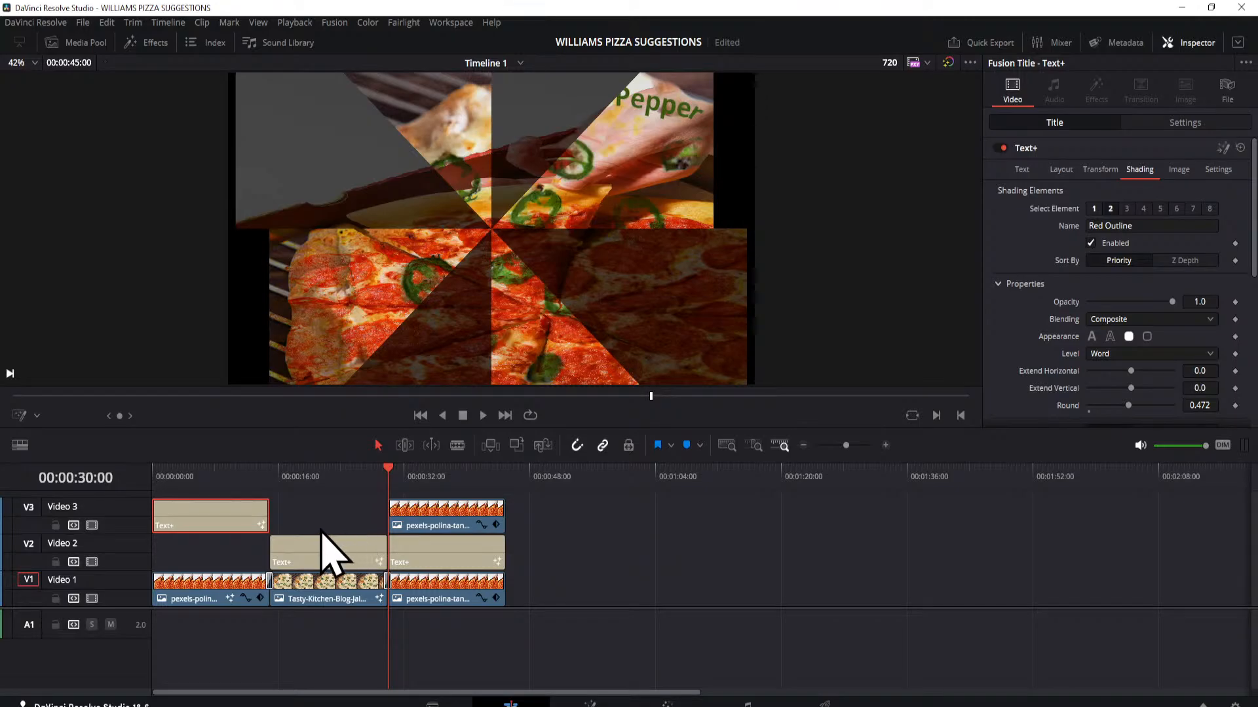
Step: Play Timeline 1 from about 00:00:10:22 through to its end and return to the start
click(239, 473)
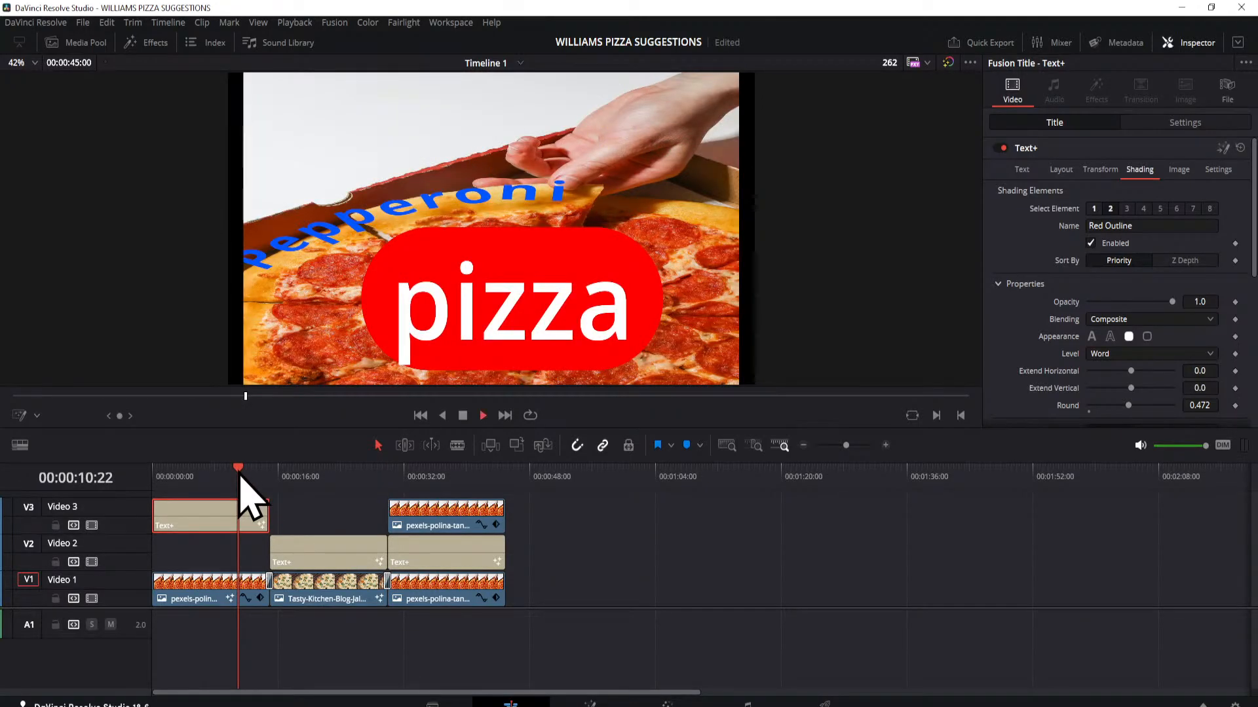
key(space)
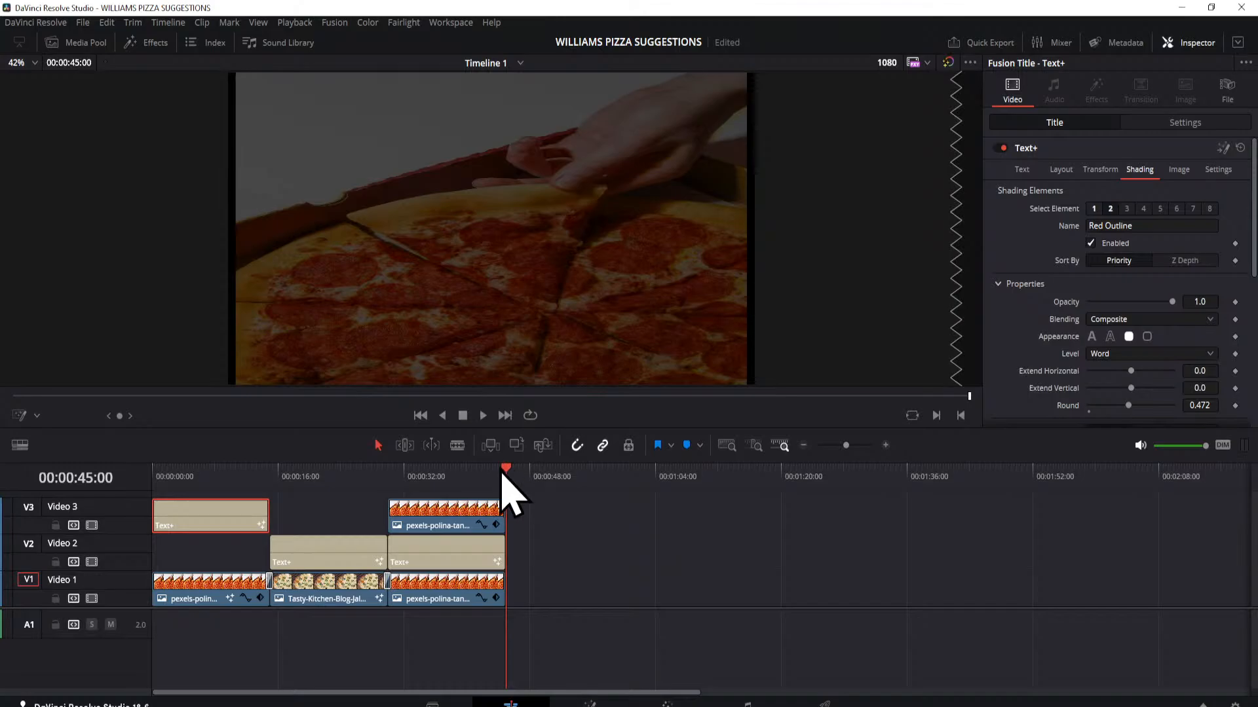
key(Home)
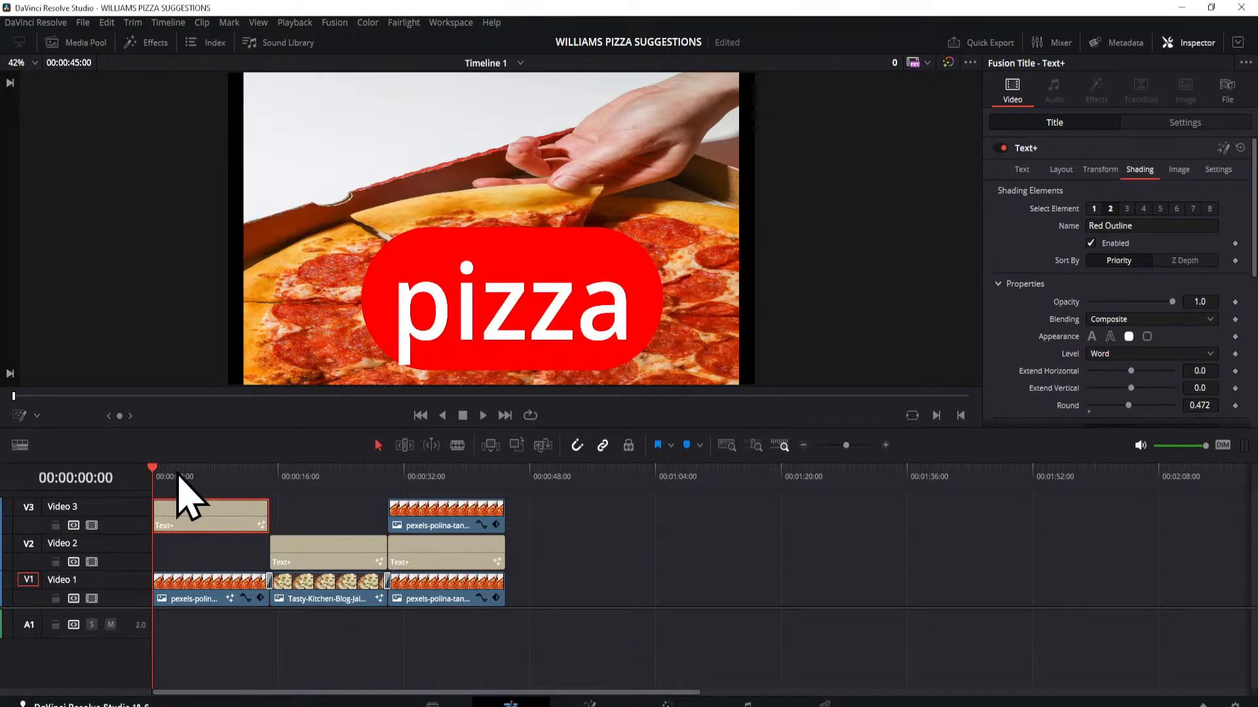
Step: Move the pizza title along Video 3 to empty space beyond the last clip, starting at about 00:00:53:14
drag(205, 521, 626, 522)
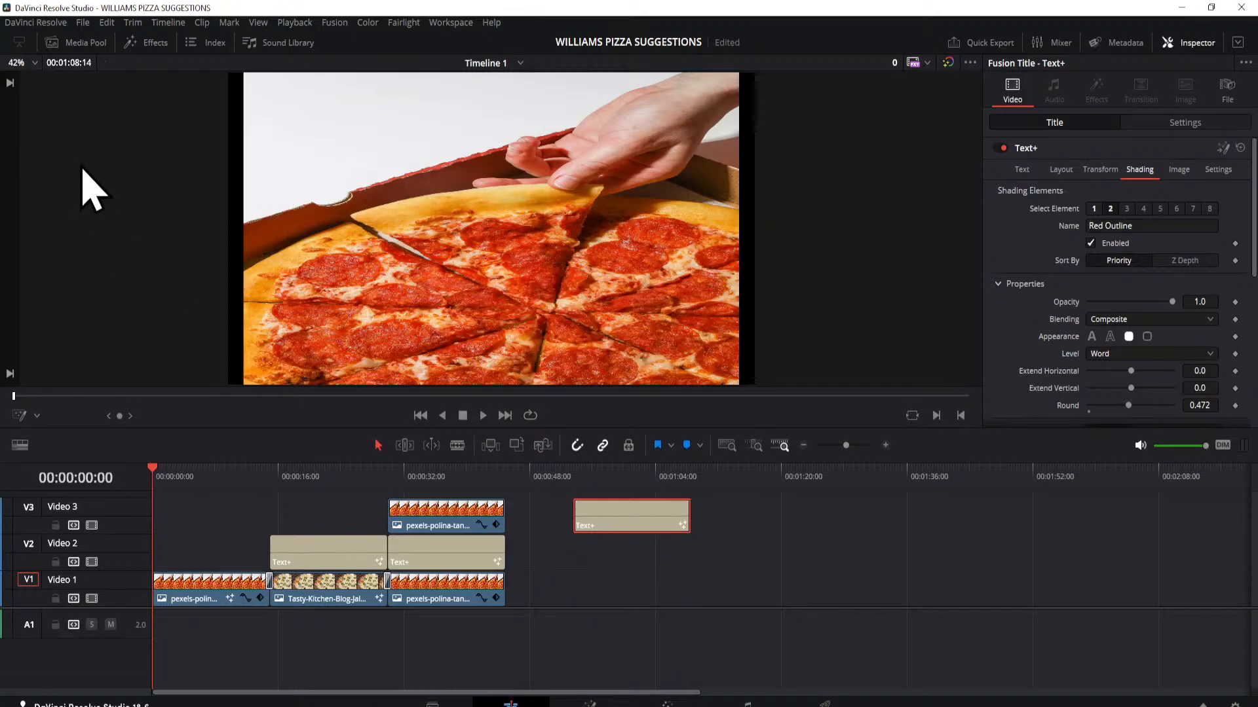
Step: Add a Left Lower Third title on Video 3 above the first clip, with PIZZA as its heading and an uppercase author byline below
click(150, 43)
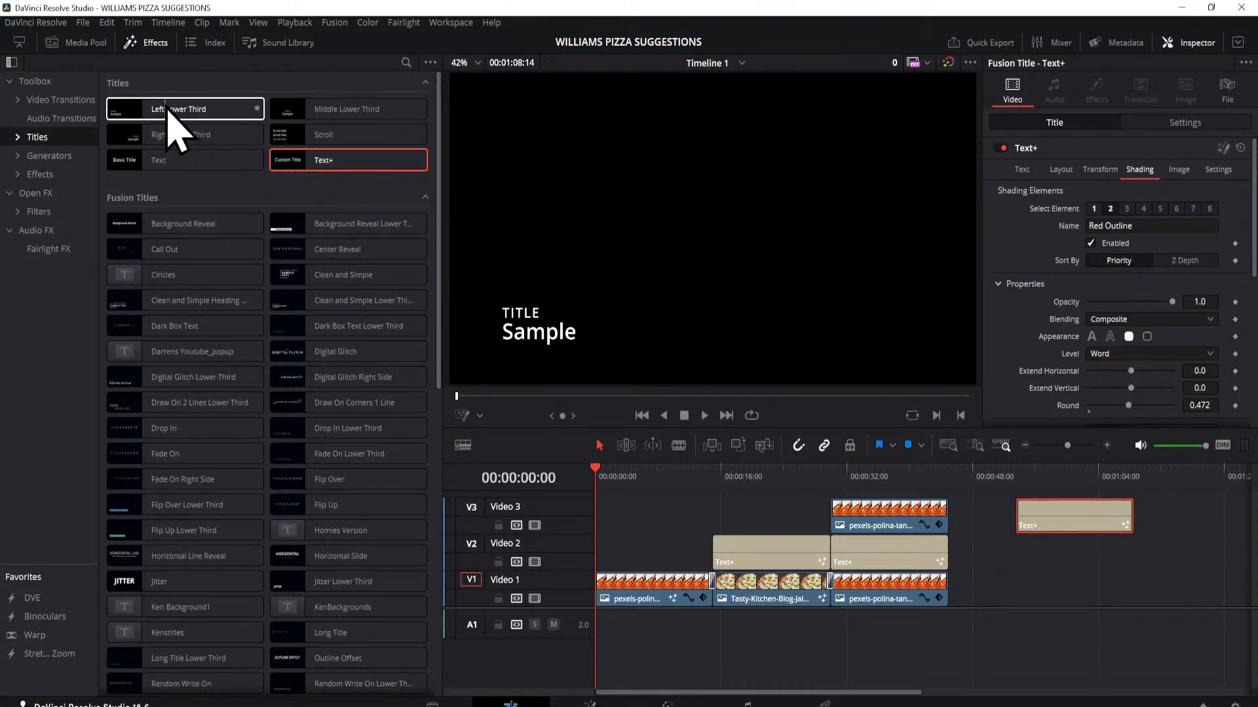
drag(169, 110, 626, 527)
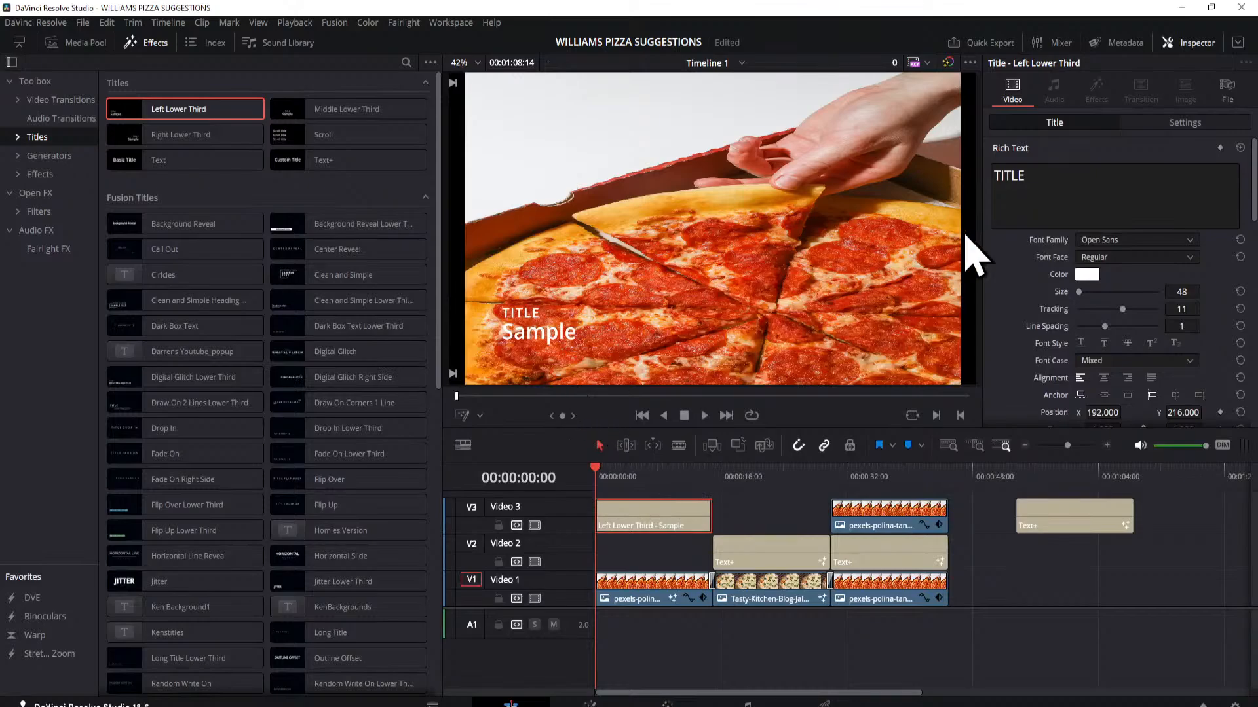
click(1030, 183)
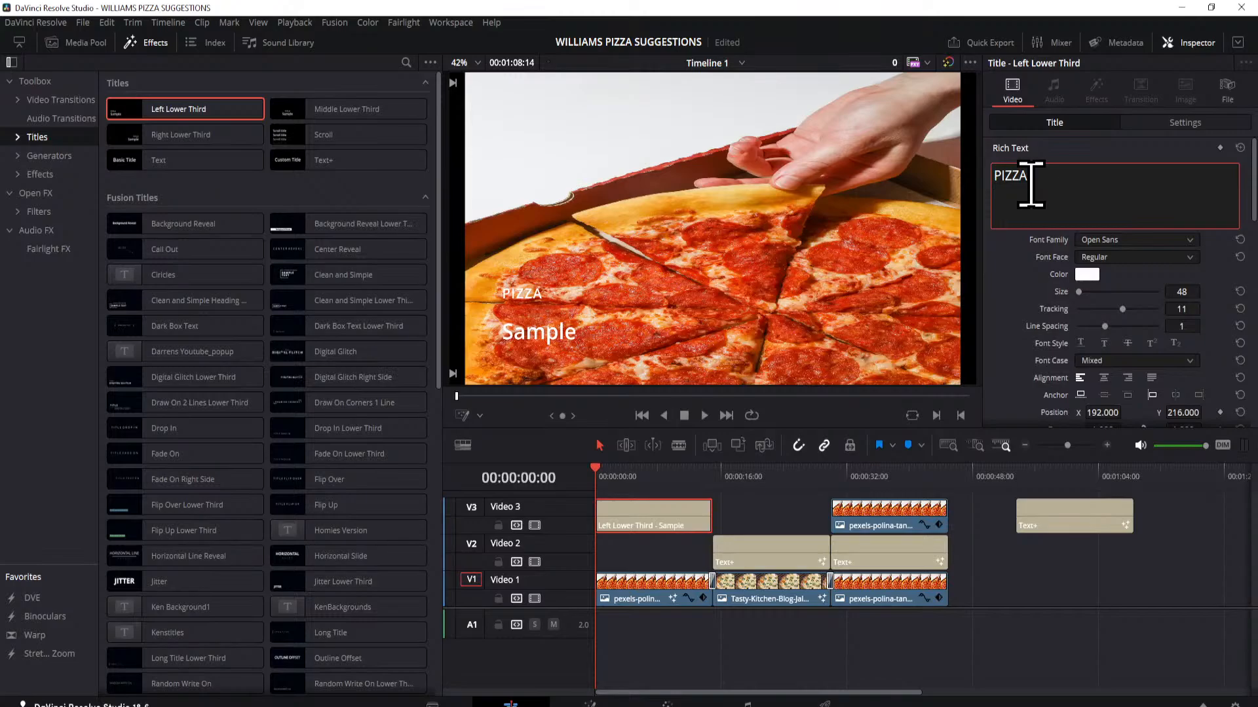
scroll(1048, 289, down, 3)
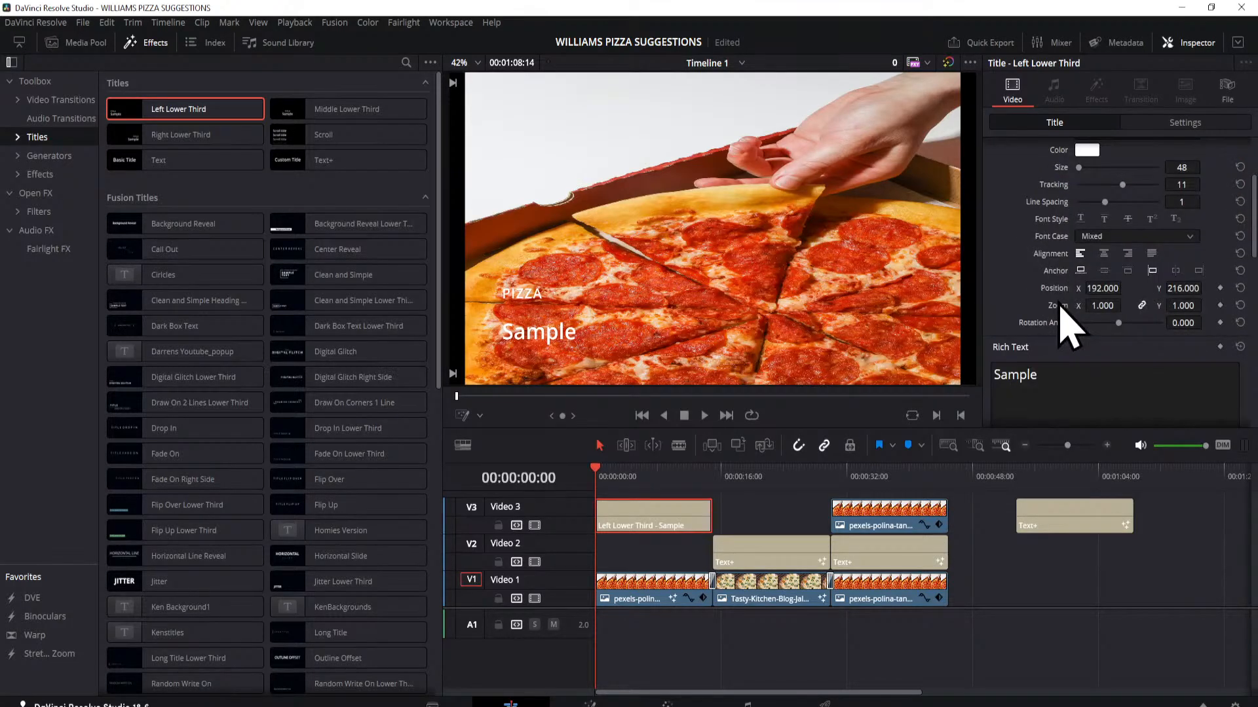
click(1050, 380)
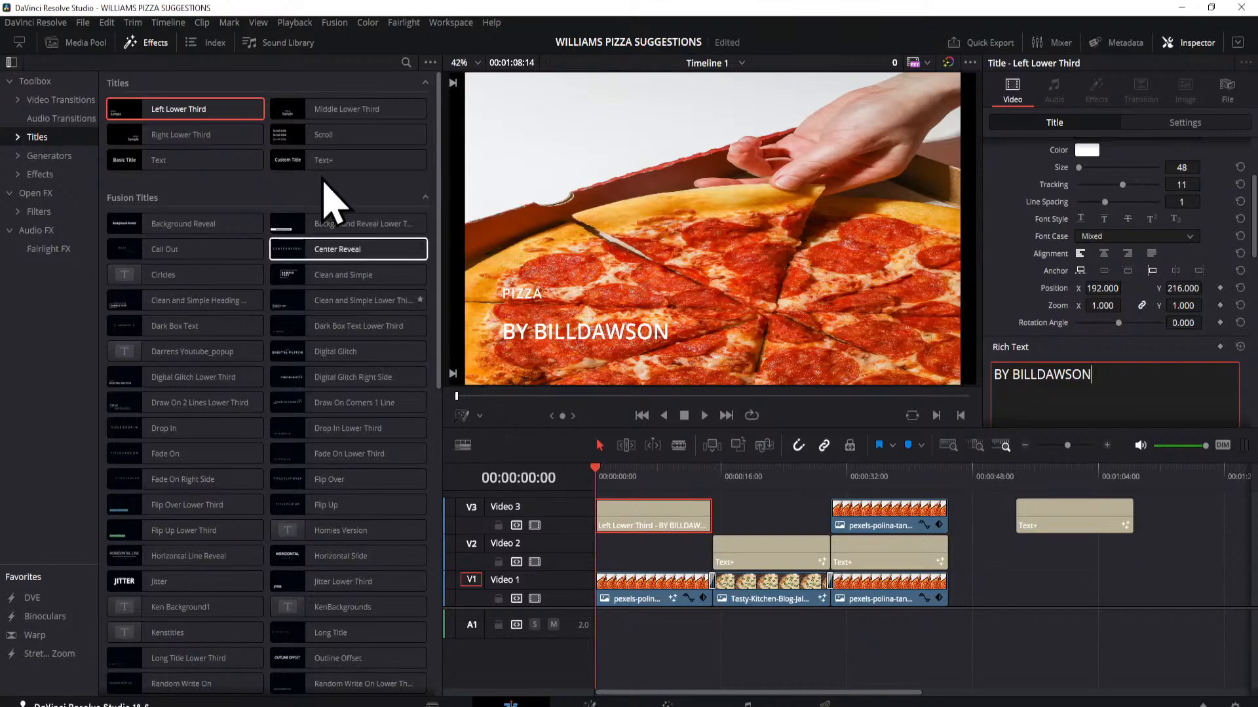
click(140, 45)
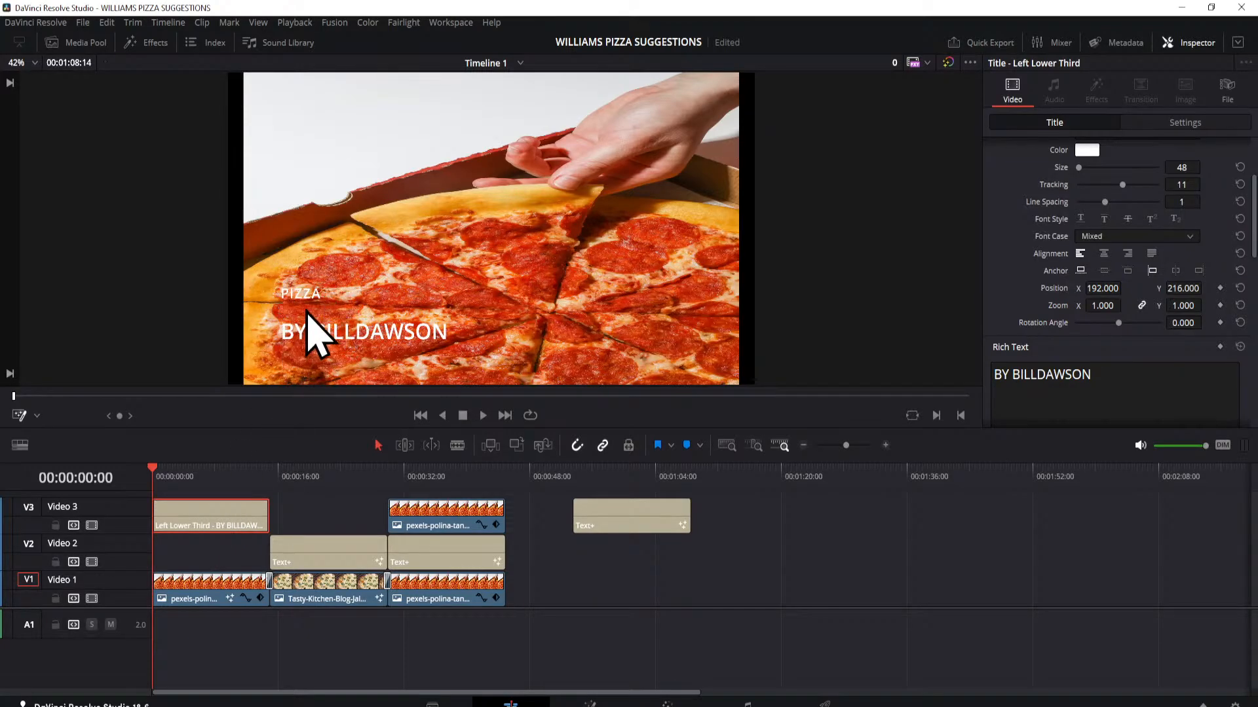
Step: Reposition the lower-third title with the Transform overlay, shifting it slightly down and left toward the corner of the frame
click(37, 416)
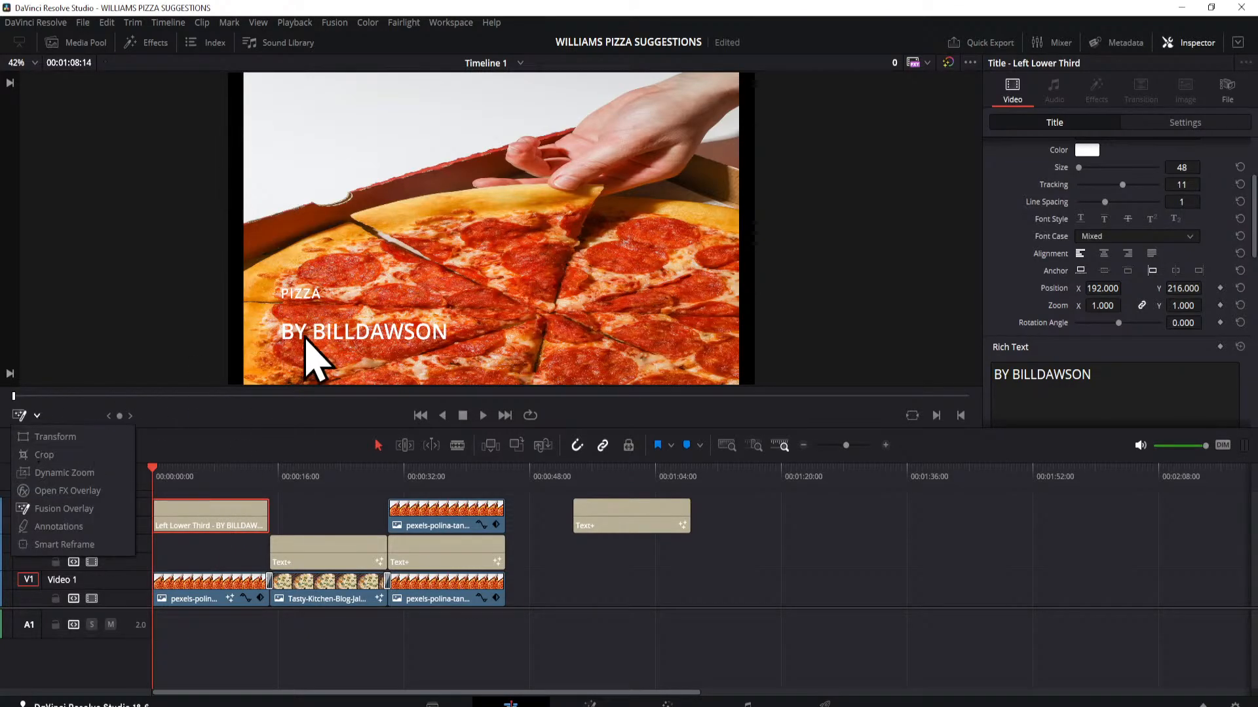
click(36, 438)
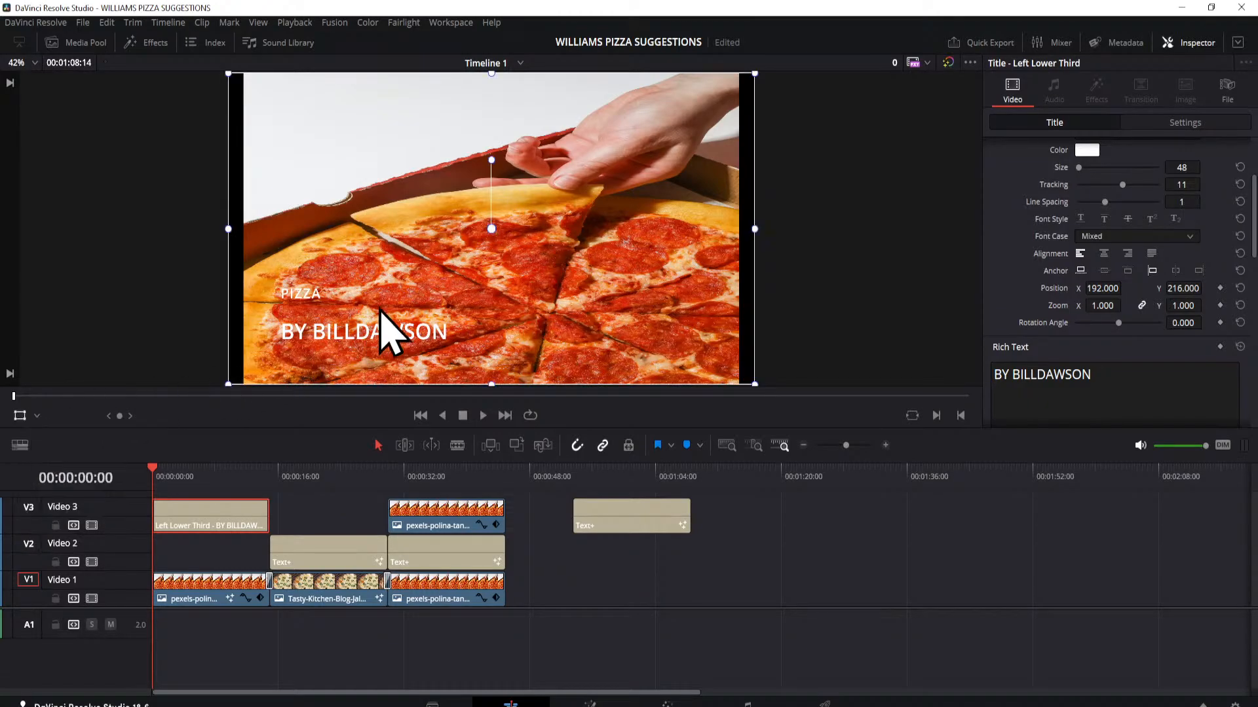
mouse_move(458, 287)
mouse_down()
mouse_move(438, 276)
mouse_move(657, 267)
mouse_move(598, 260)
mouse_move(536, 121)
mouse_move(509, 163)
mouse_move(497, 293)
mouse_move(446, 307)
mouse_up()
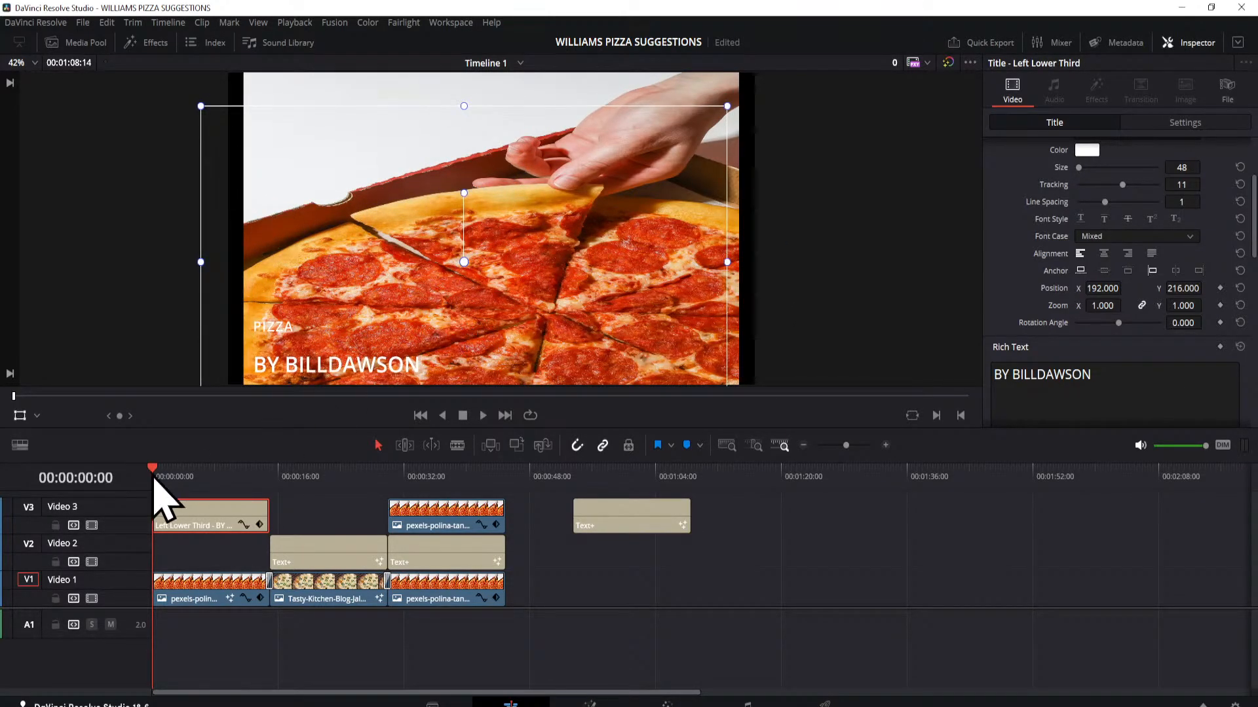
click(20, 417)
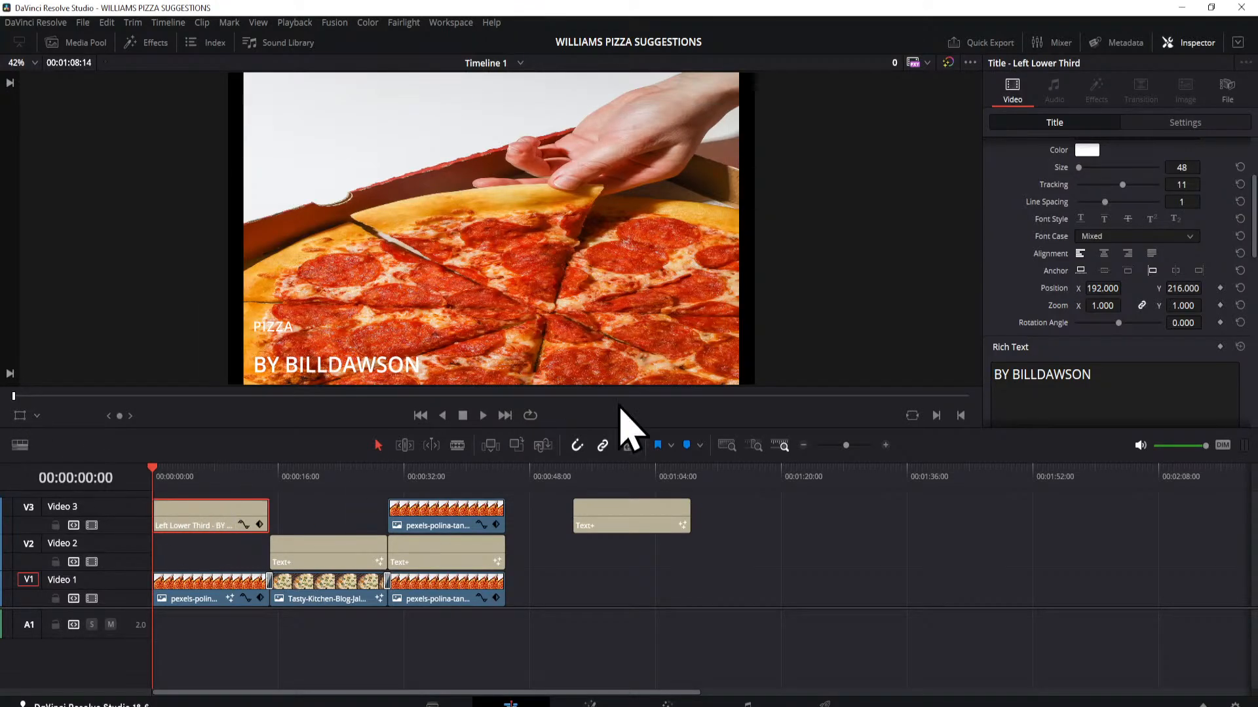
Step: Set the lower third's PIZZA heading to size 167 and colour it bright blue (#18d9ff)
scroll(1041, 315, up, 3)
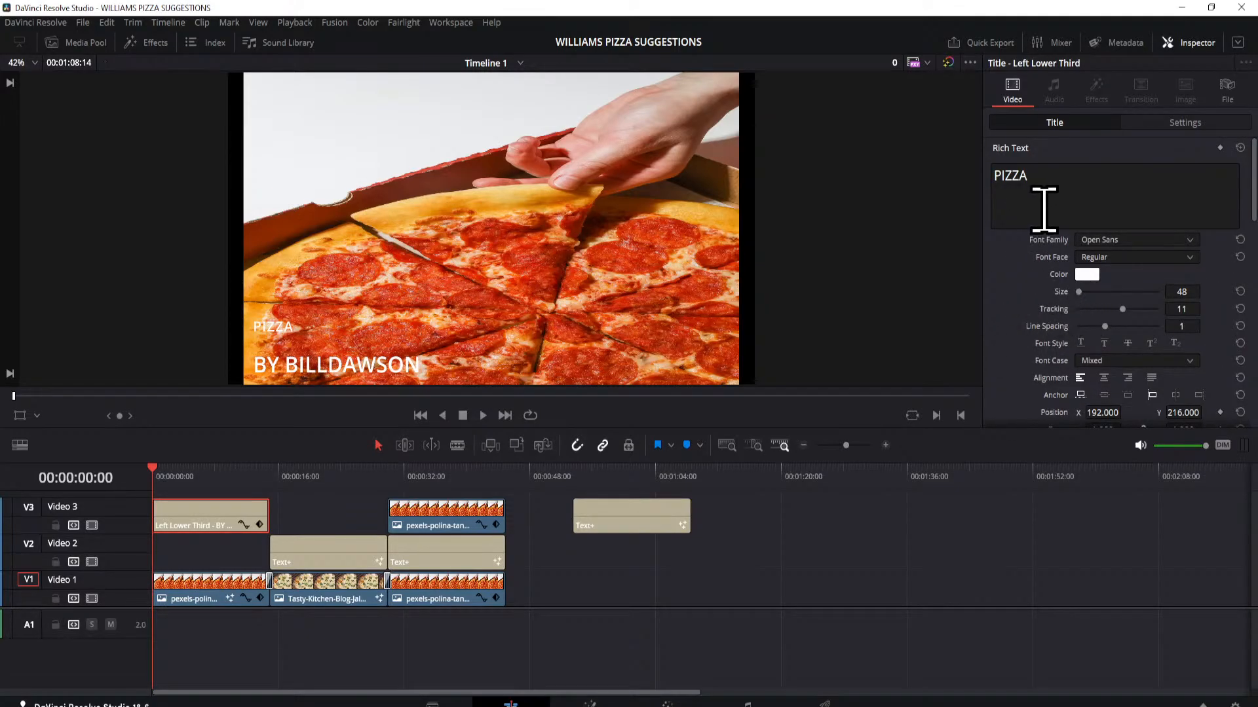
drag(1078, 293, 1081, 293)
click(1082, 294)
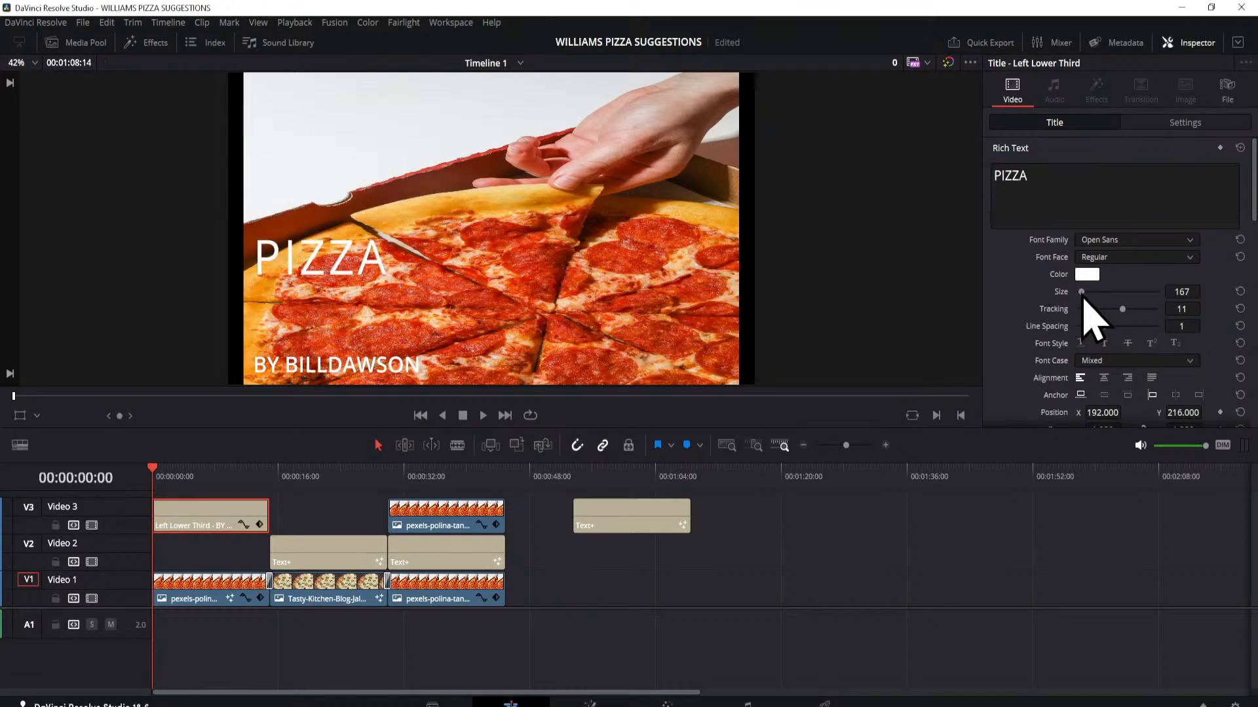
click(1089, 278)
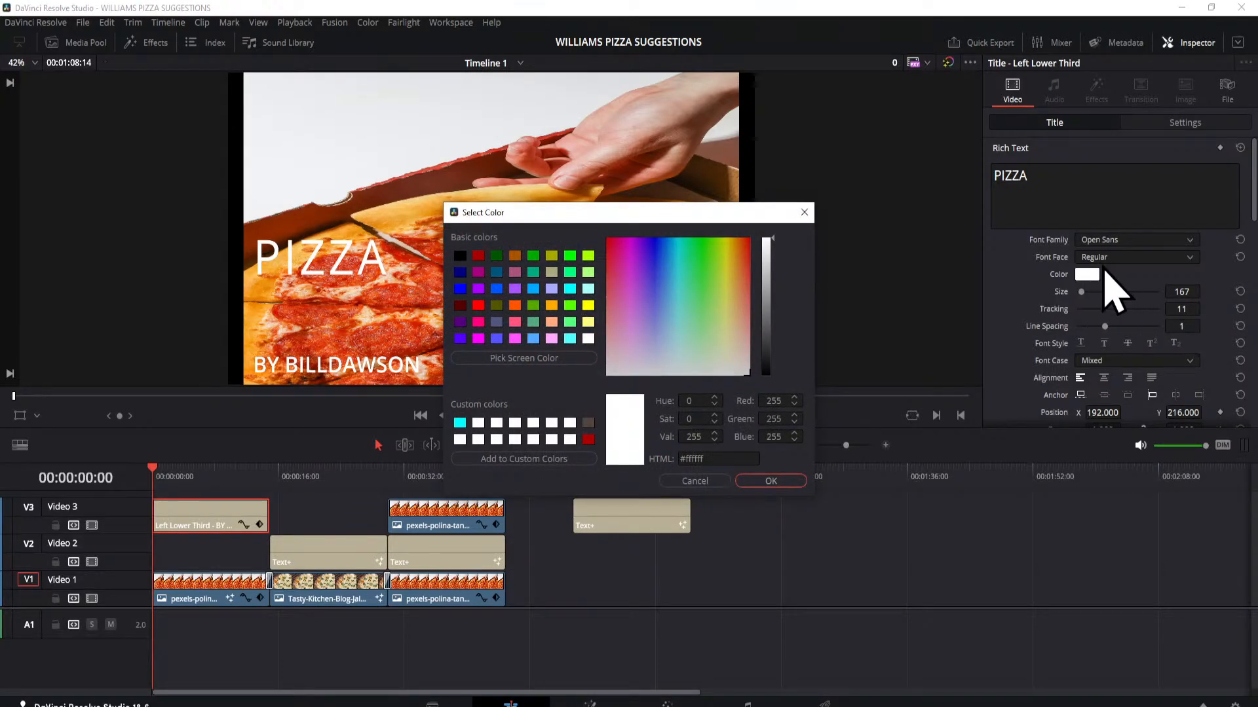
drag(715, 259, 674, 250)
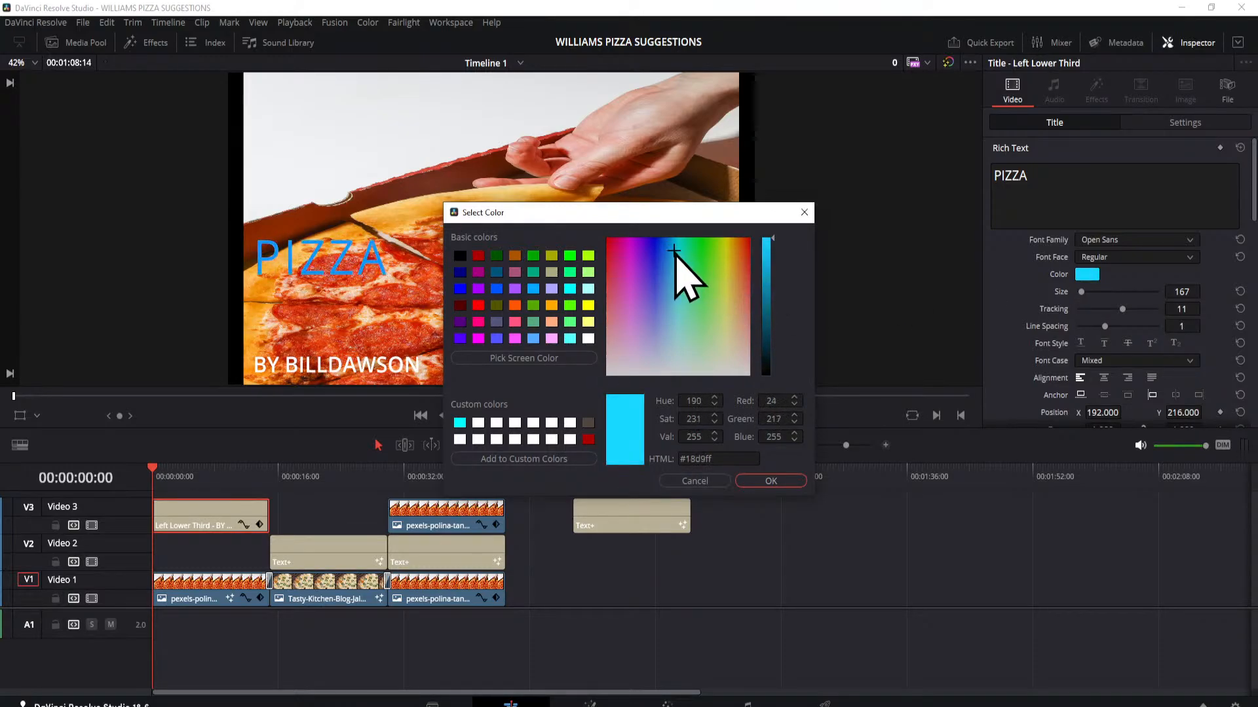
click(769, 480)
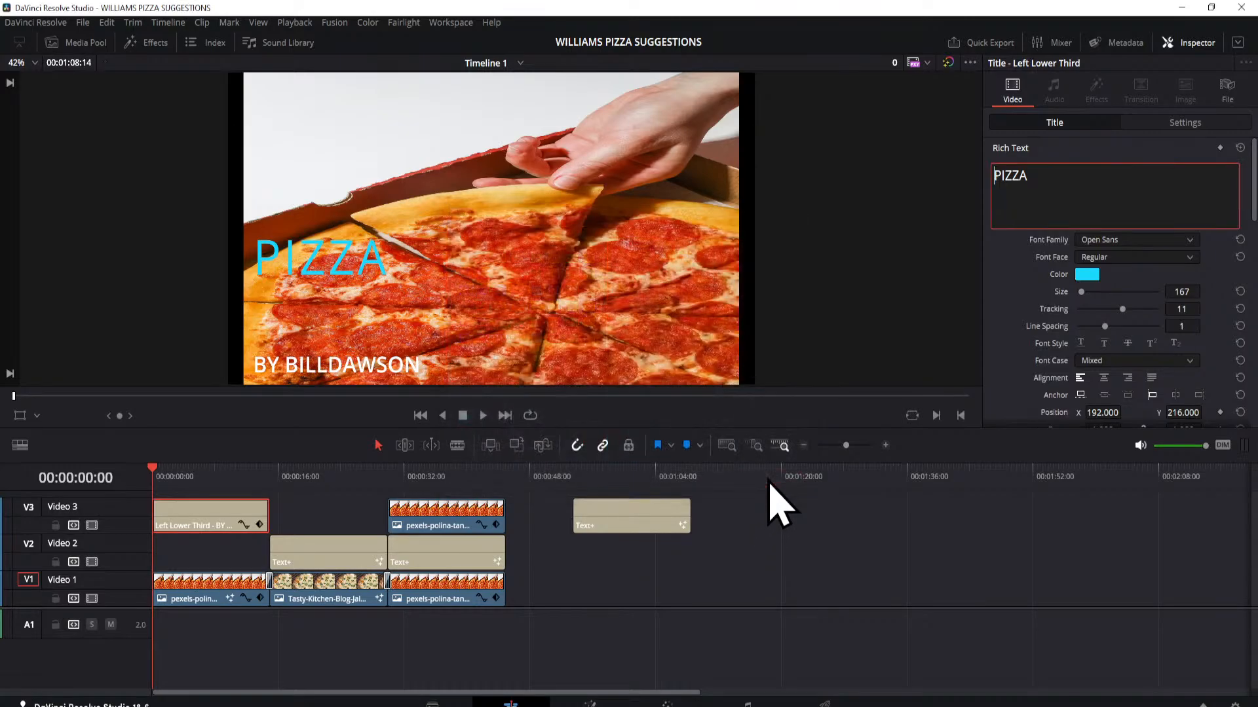
Step: Delete the lower-third title and the spare Text+ title beyond the last clip from Video 3
click(190, 514)
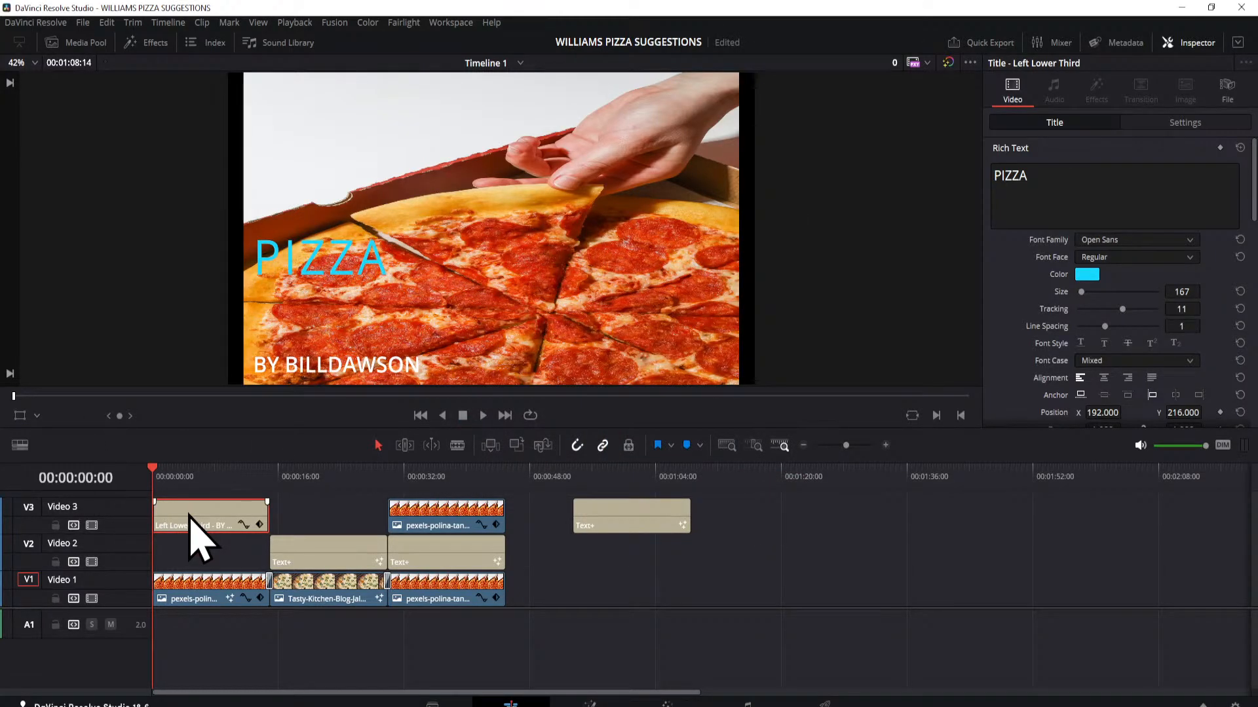
key(Delete)
click(597, 520)
key(Delete)
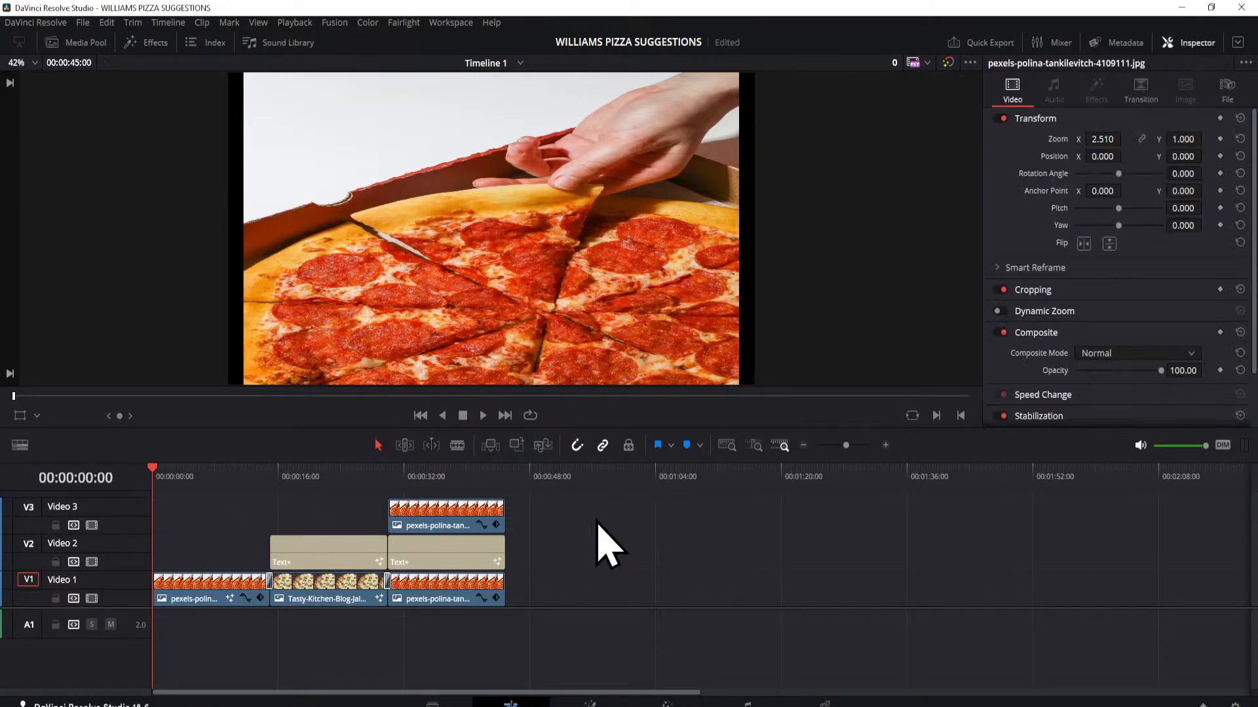
Step: Open the first pizza clip on Video 1 in the Fusion page
click(197, 601)
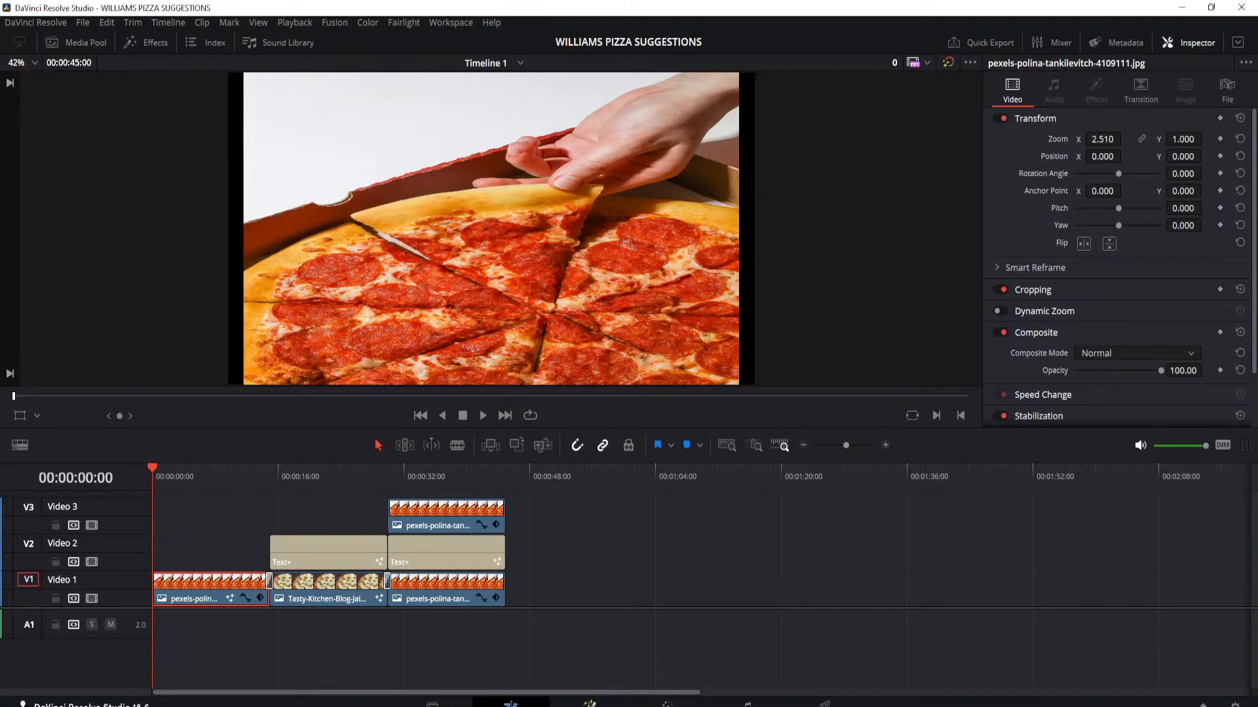
right_click(210, 584)
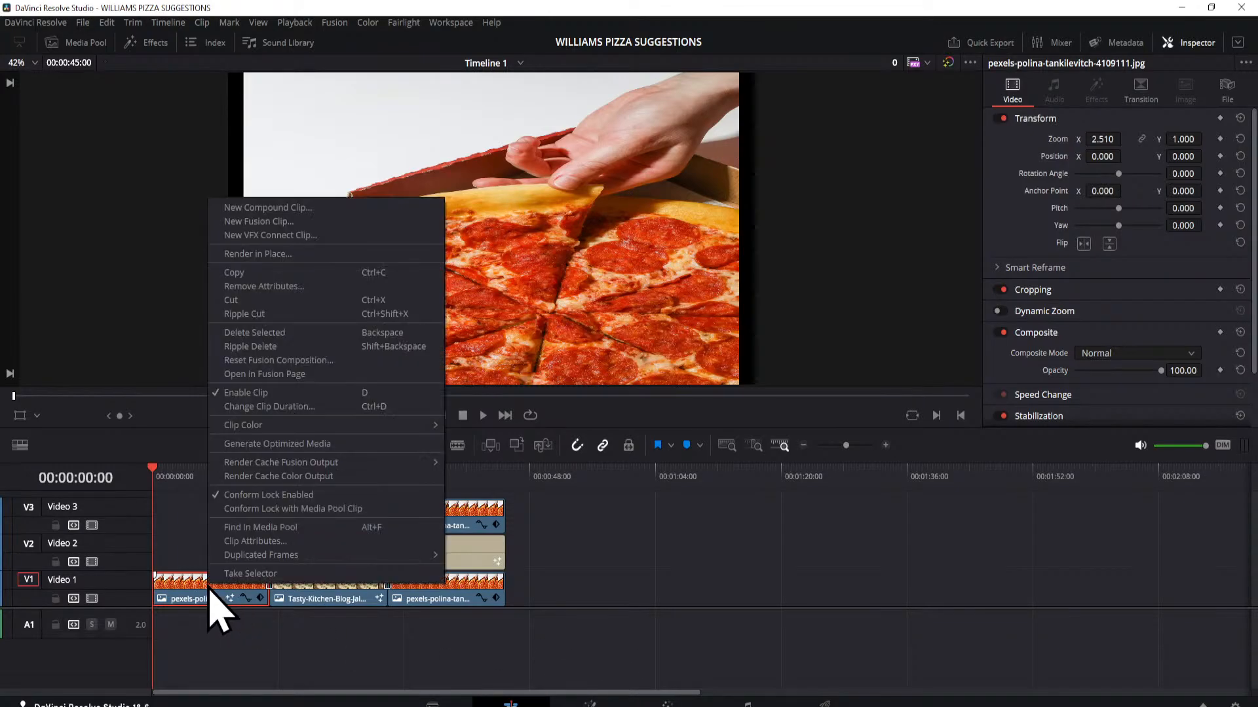
click(259, 374)
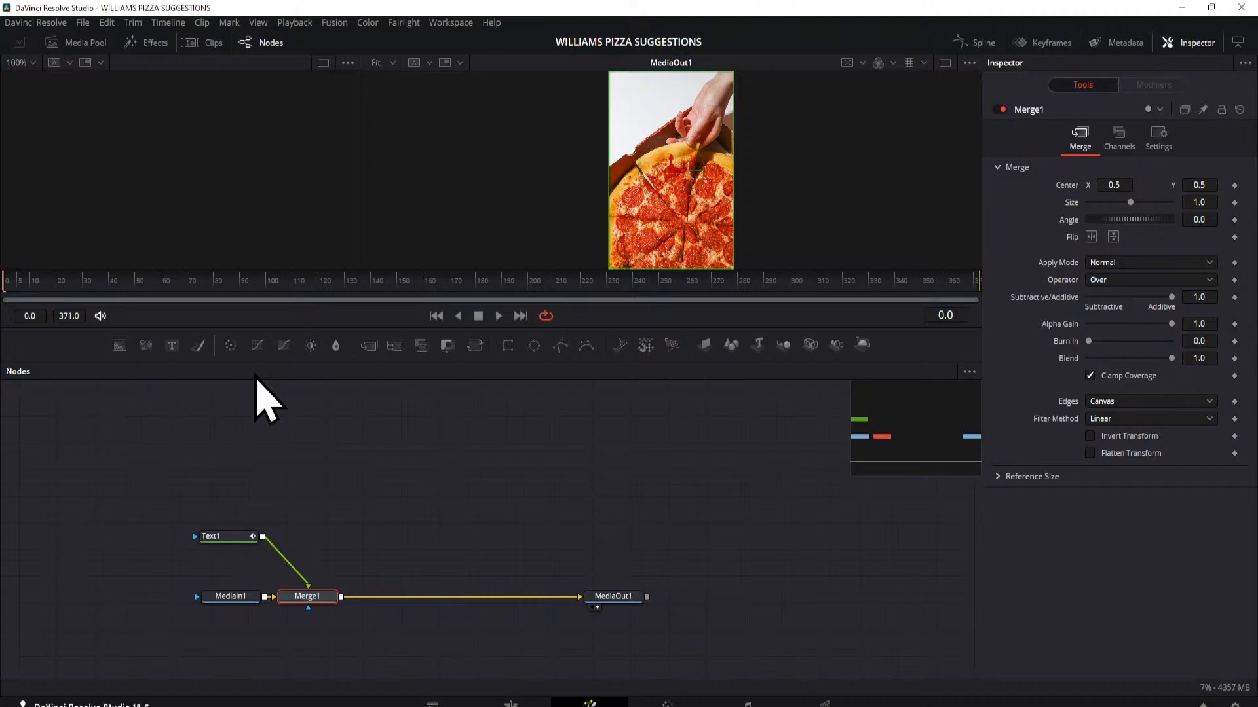
click(511, 704)
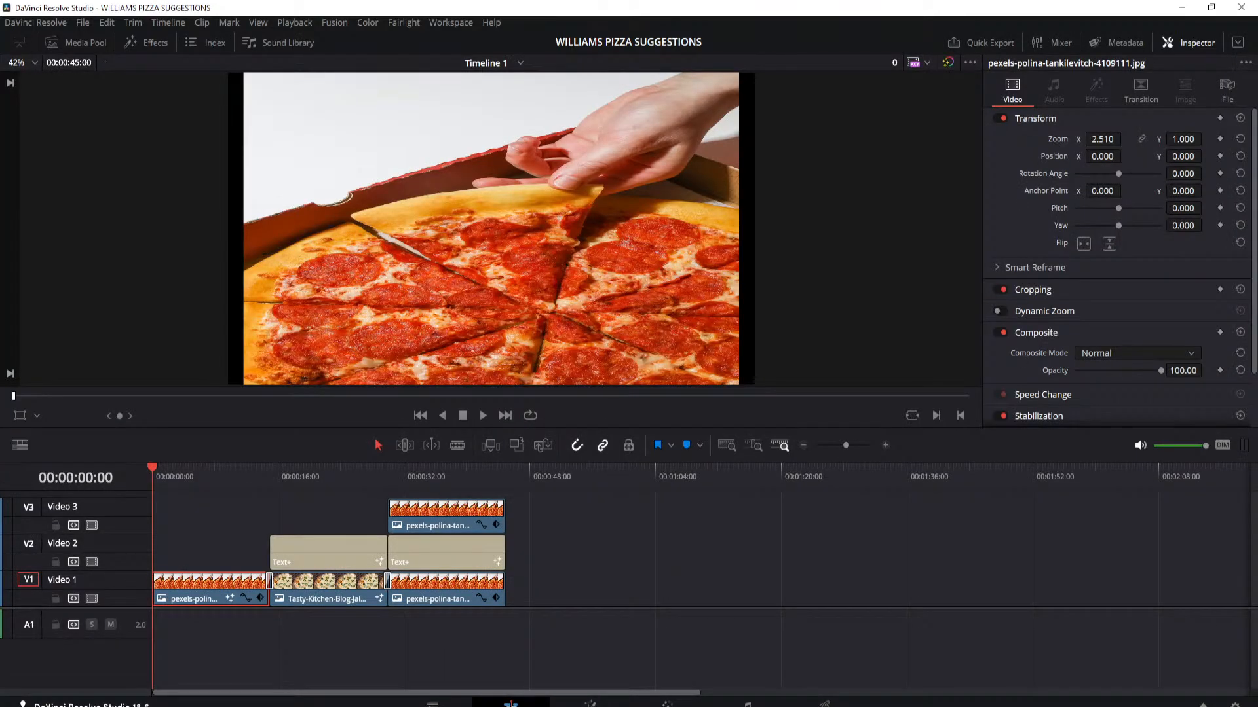
click(590, 704)
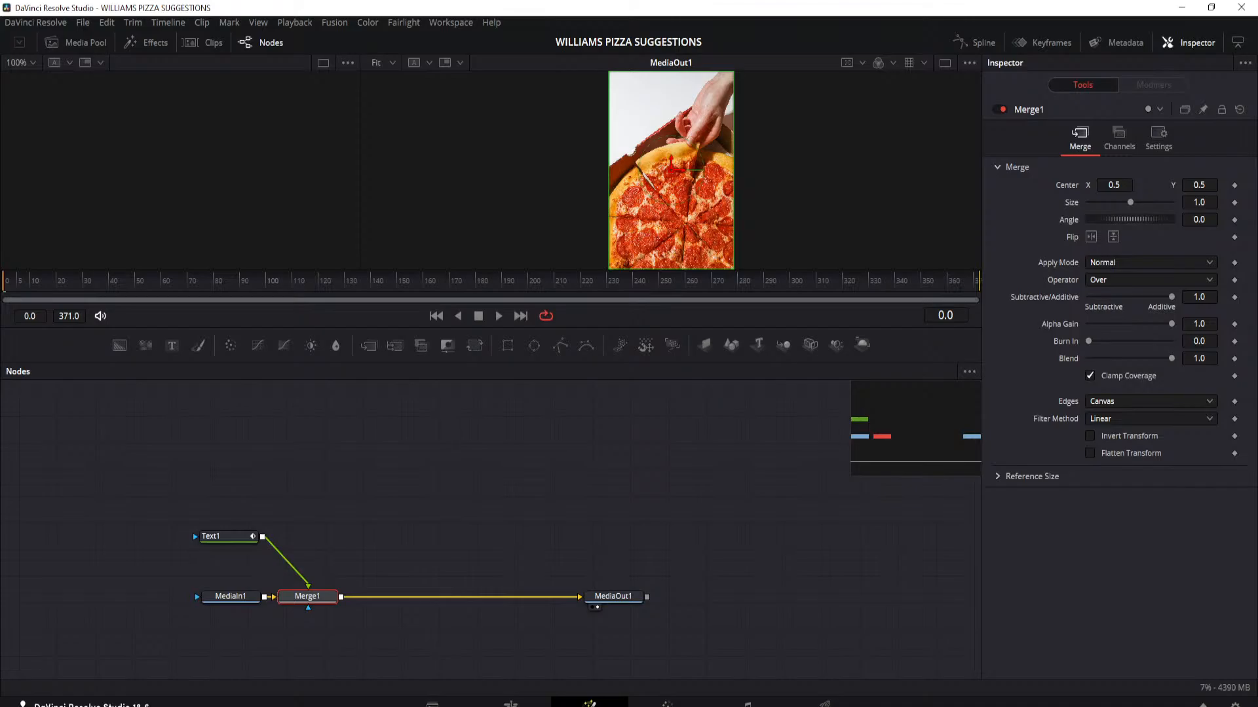
click(511, 705)
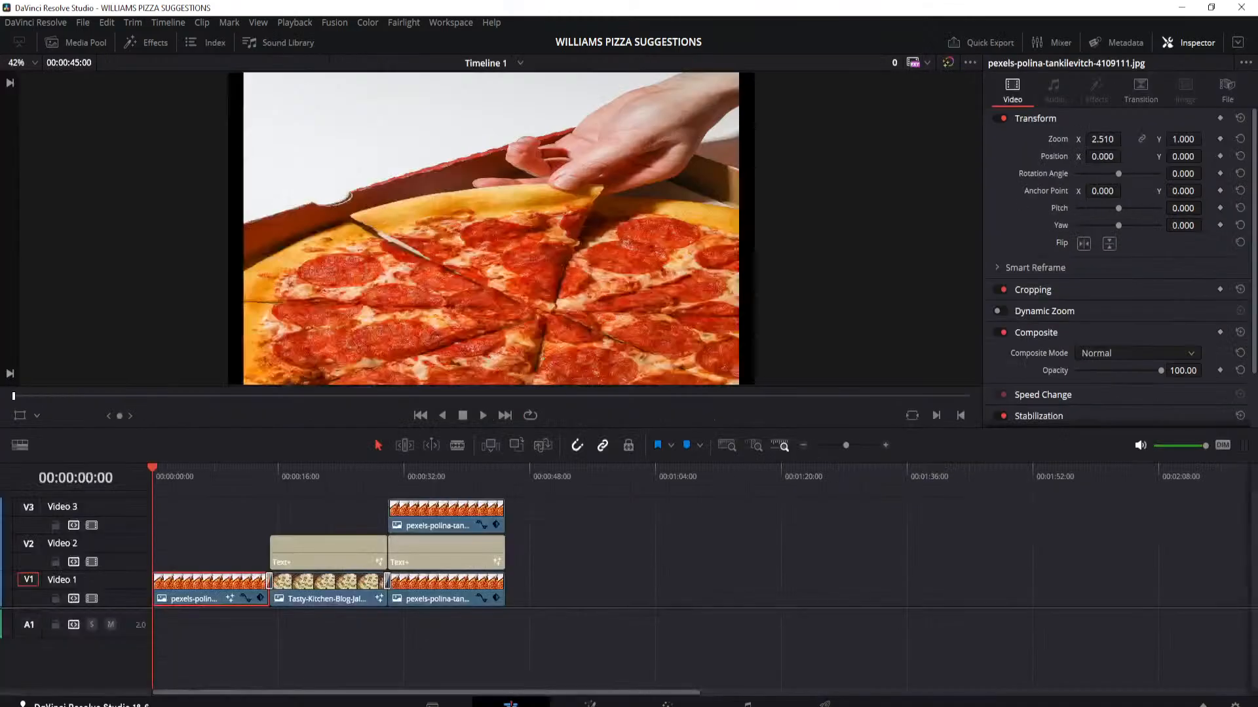
right_click(178, 584)
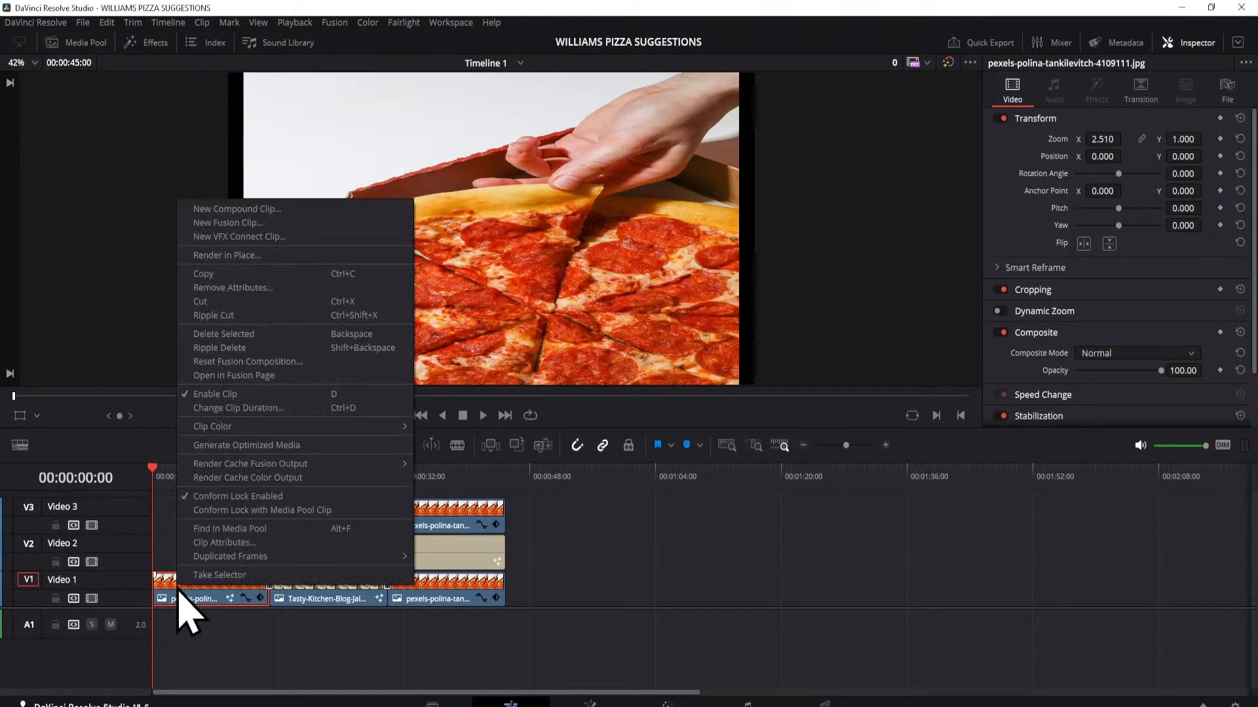
click(234, 376)
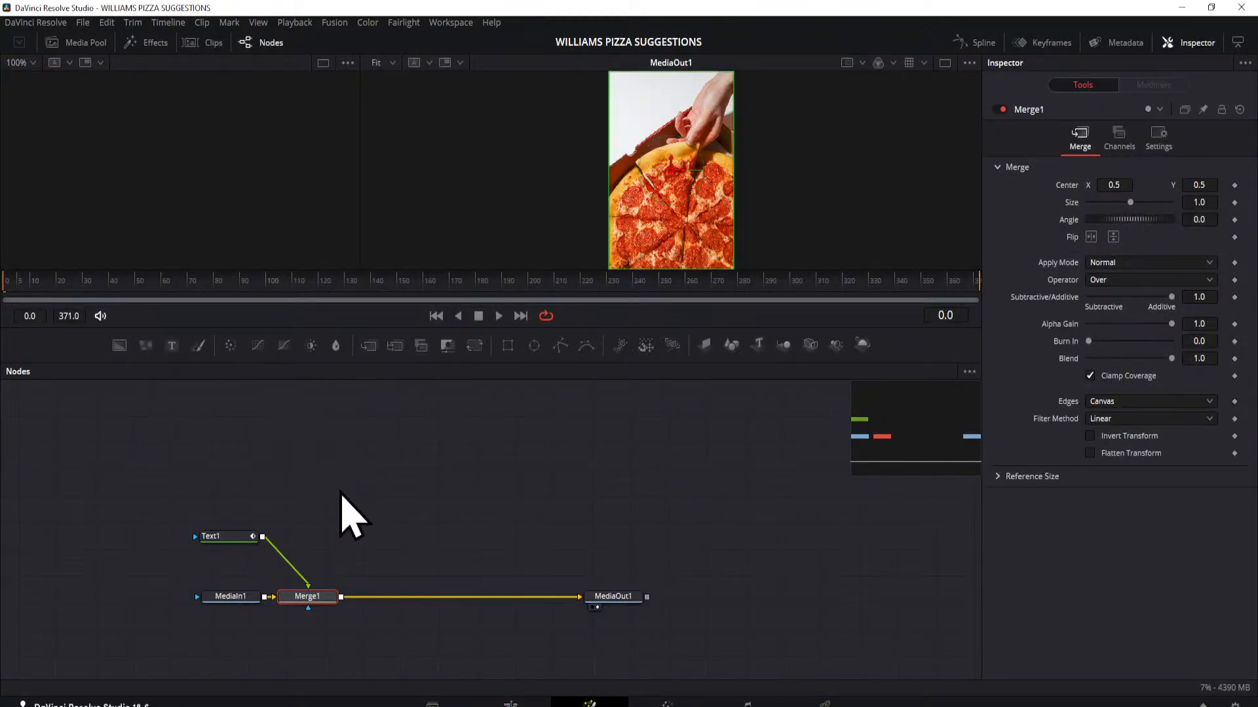
Step: Show MediaIn1 in the empty viewer, and disconnect and delete the Merge1 node
drag(219, 598, 152, 610)
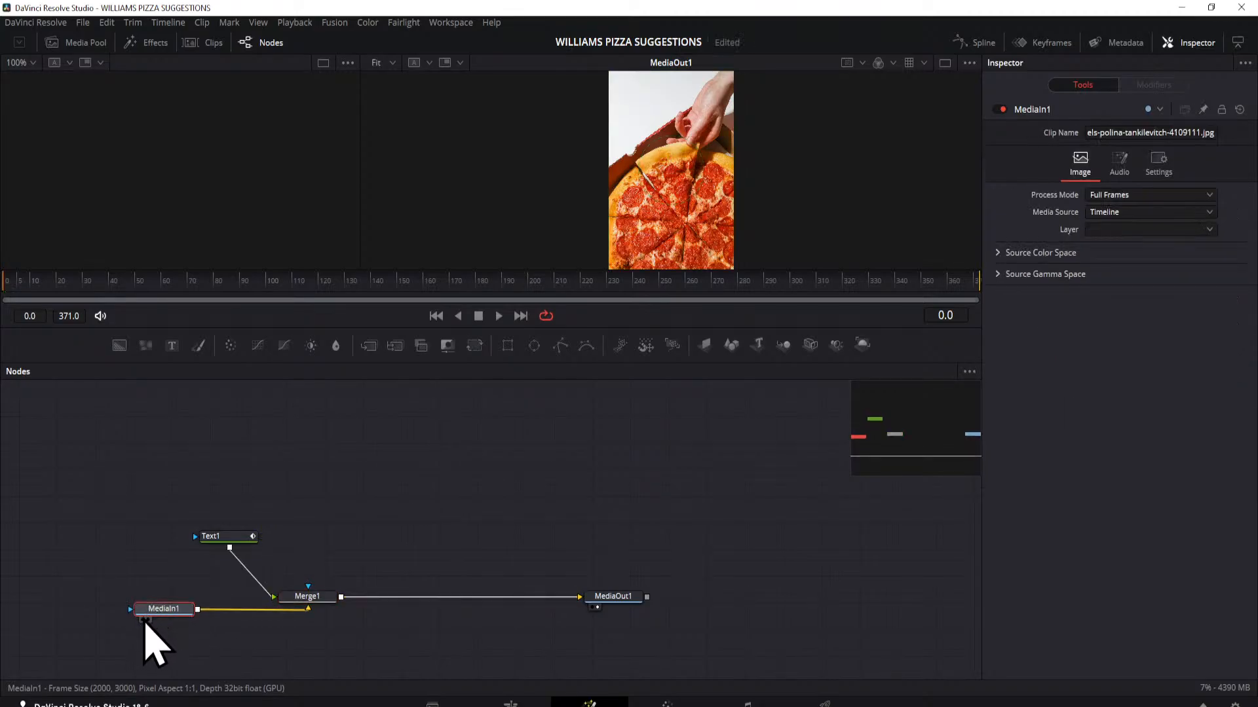
click(142, 620)
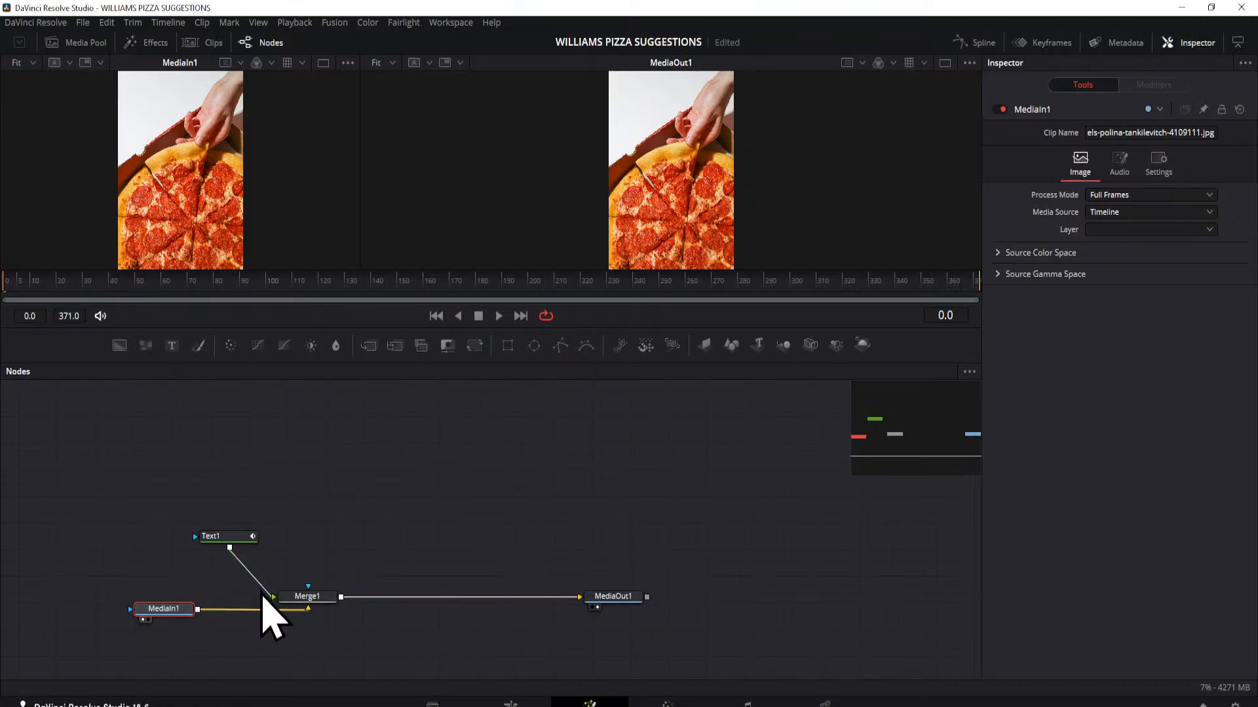
drag(263, 588, 298, 607)
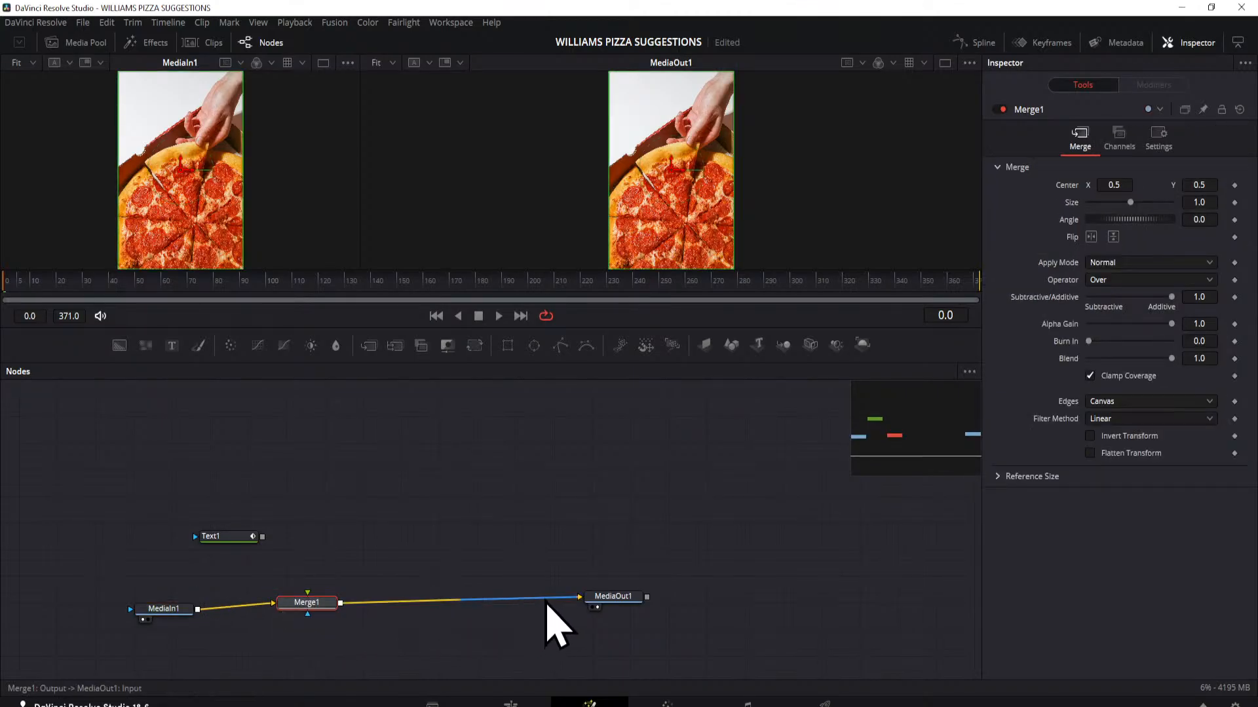
drag(547, 603, 547, 601)
drag(279, 605, 384, 503)
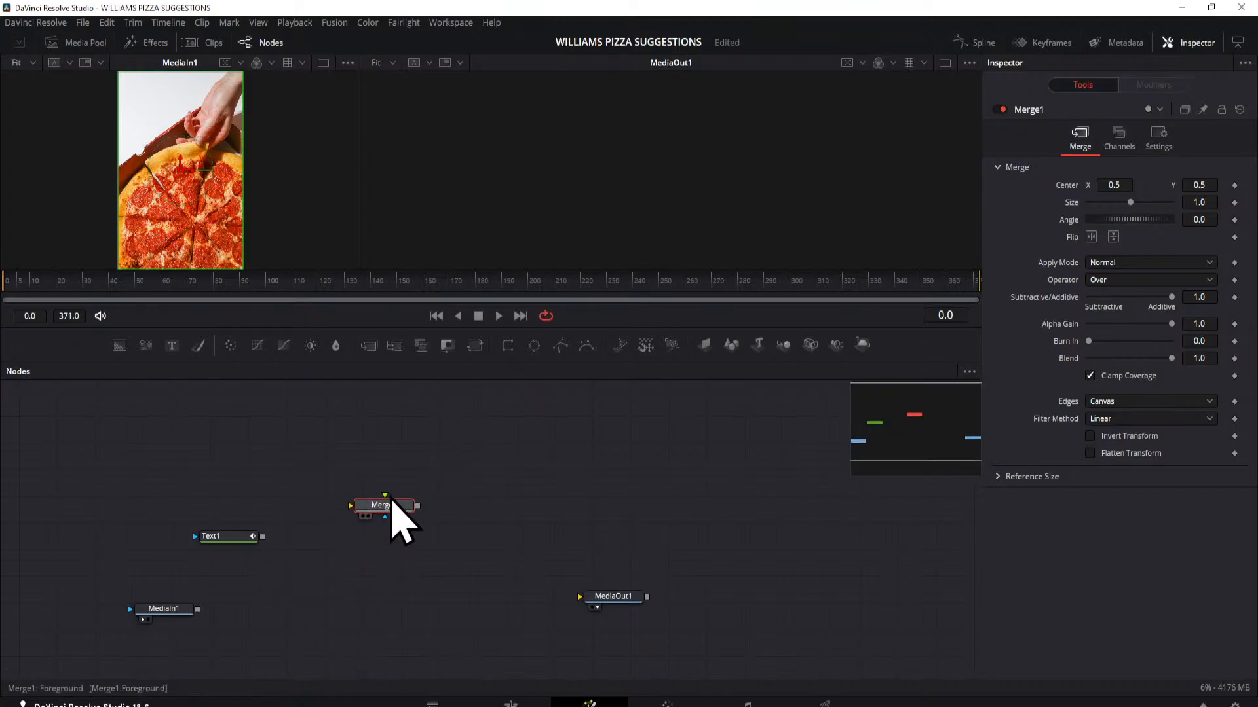
key(Delete)
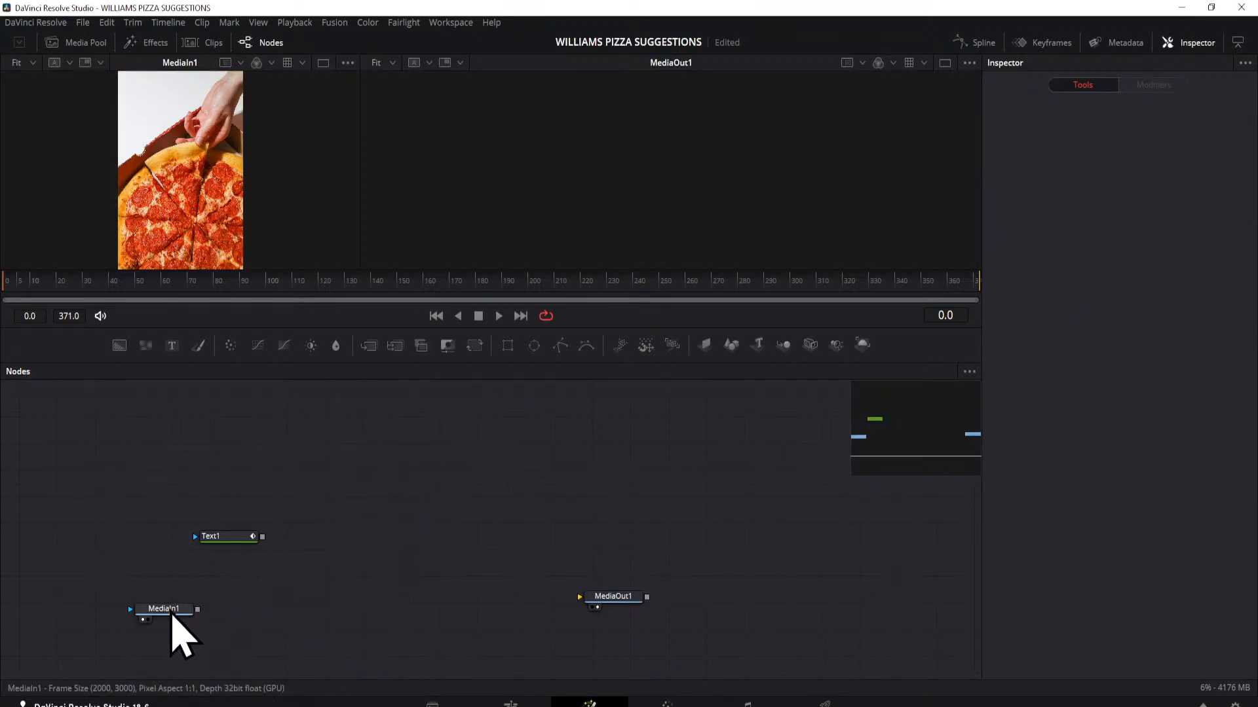
Step: Align MediaIn1 with MediaOut1 and connect its output directly to MediaOut1's input
drag(167, 611, 554, 596)
drag(197, 592, 593, 622)
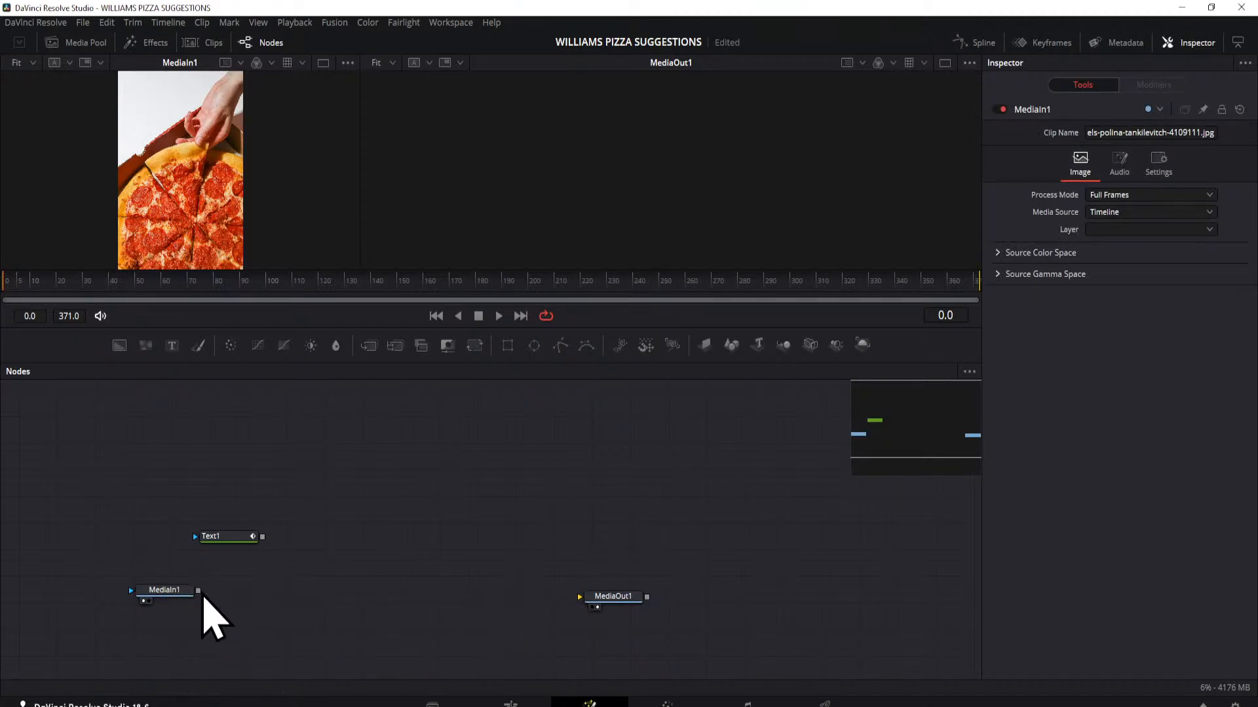
drag(199, 591, 599, 593)
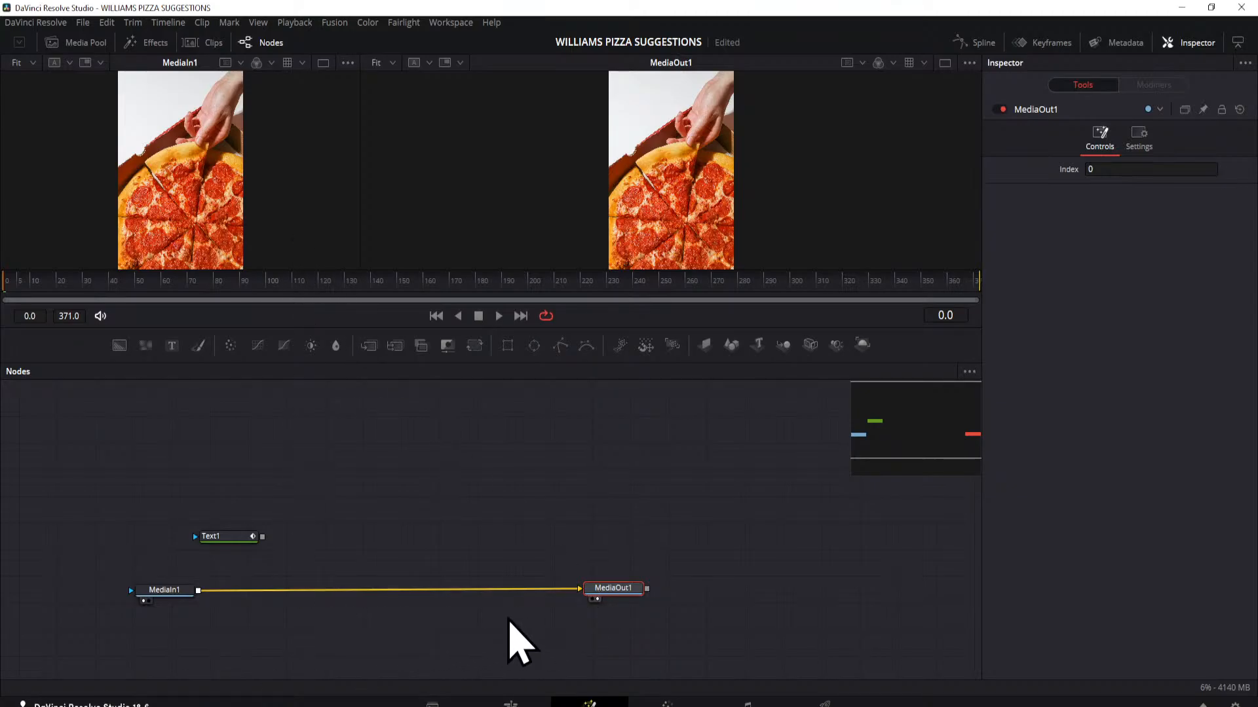
Step: Move the disconnected Text1 node out of the way and merge a new Text+ node over MediaIn1
drag(235, 541, 45, 429)
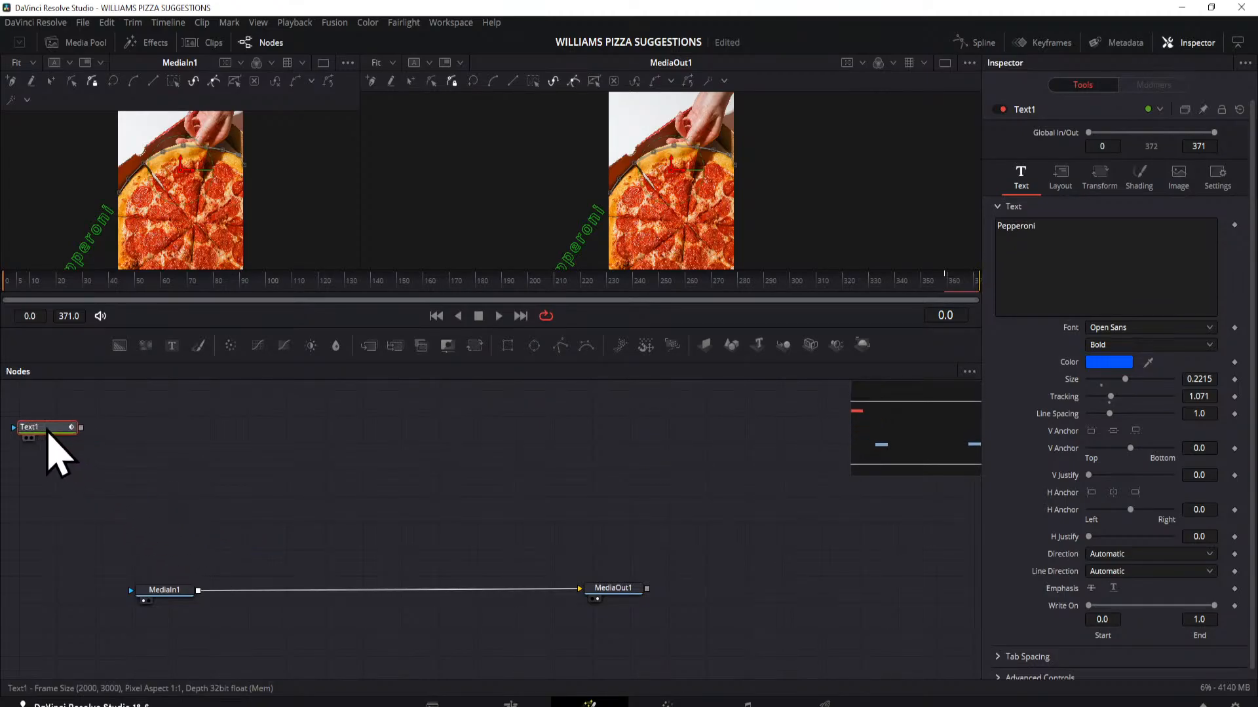
drag(171, 346, 200, 593)
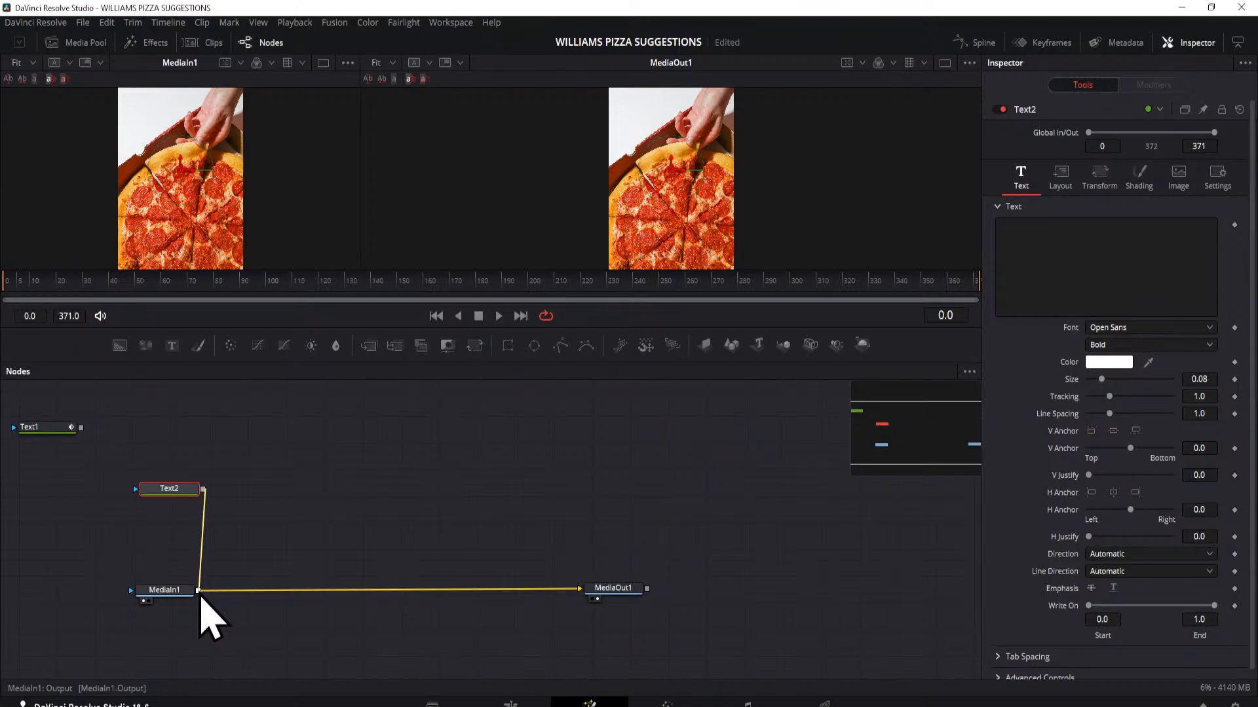
drag(199, 592, 200, 592)
drag(176, 492, 168, 499)
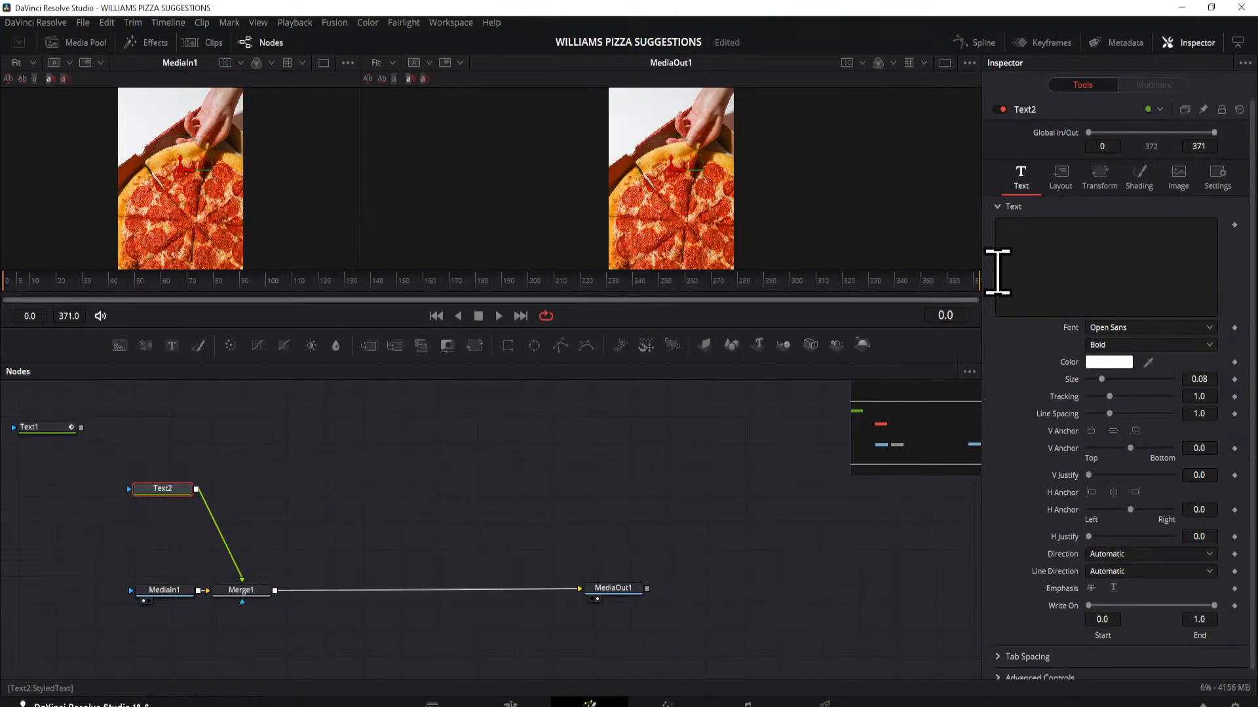
Step: Enter "something" as the Text2 node's text and set its size to 0.276
click(1012, 260)
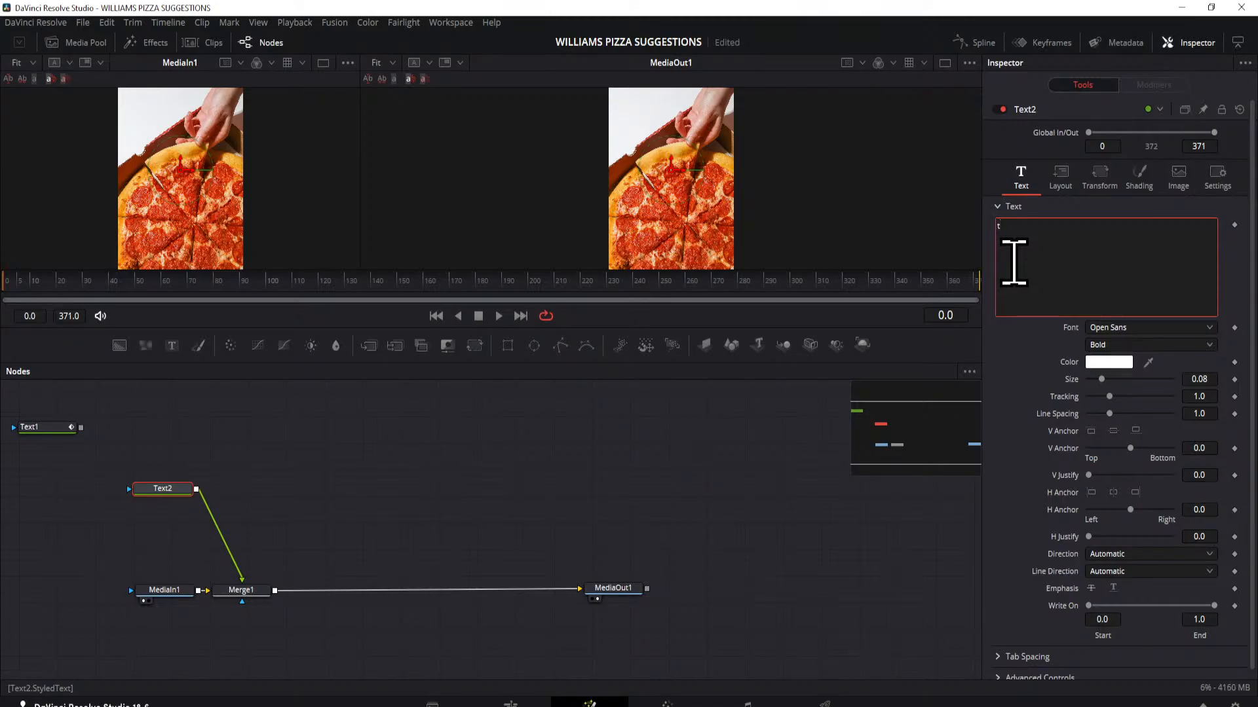
key(BackSpace)
text(something)
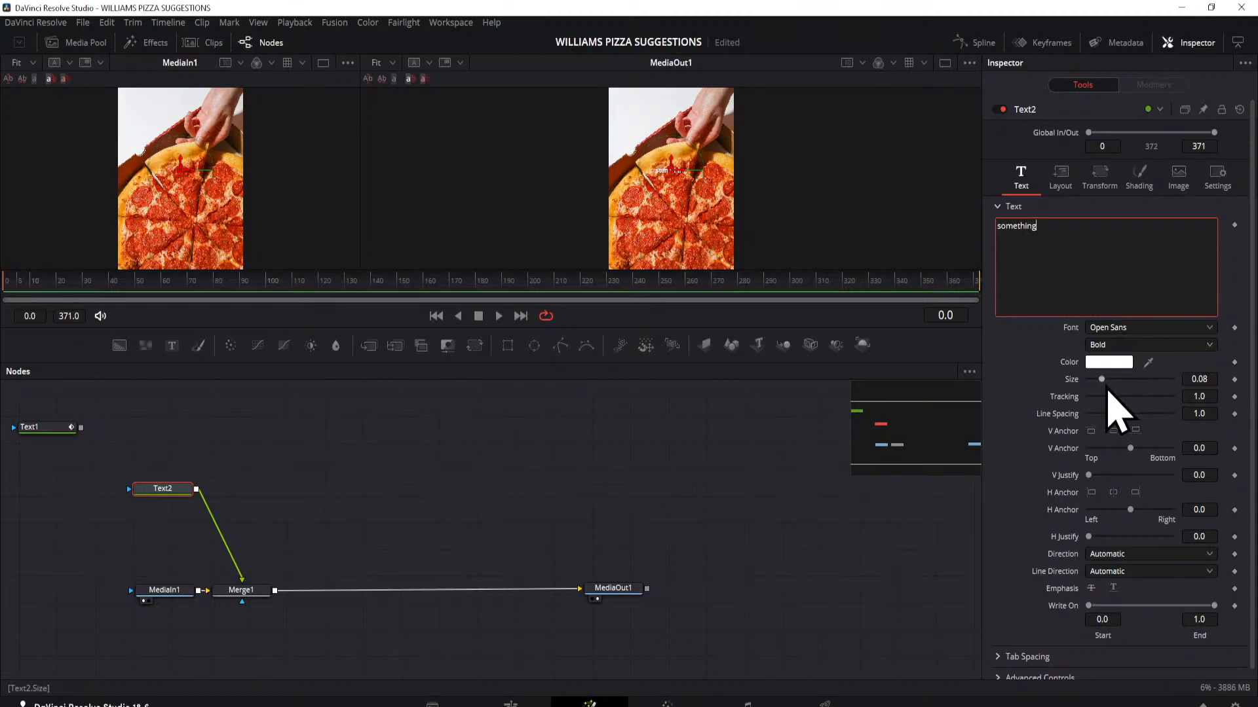
drag(1104, 384, 1134, 385)
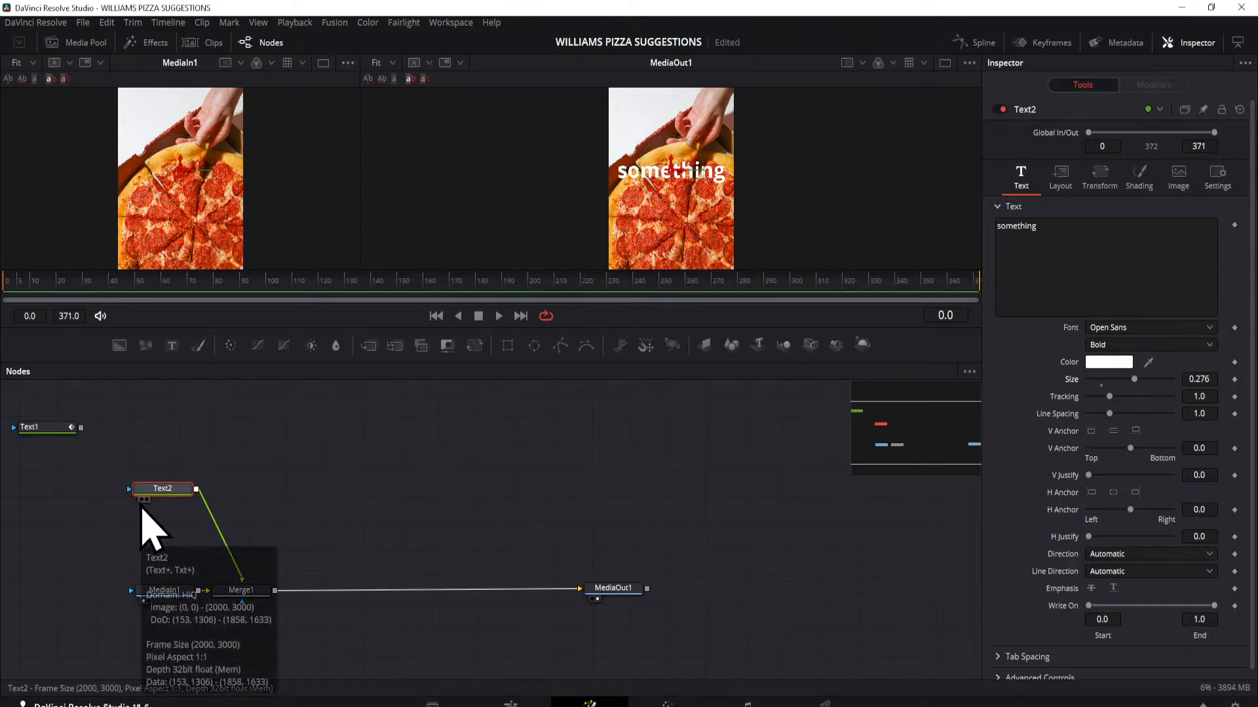
Step: Show Text2 in both viewers, and replace it with MediaIn1 in the first viewer
click(142, 501)
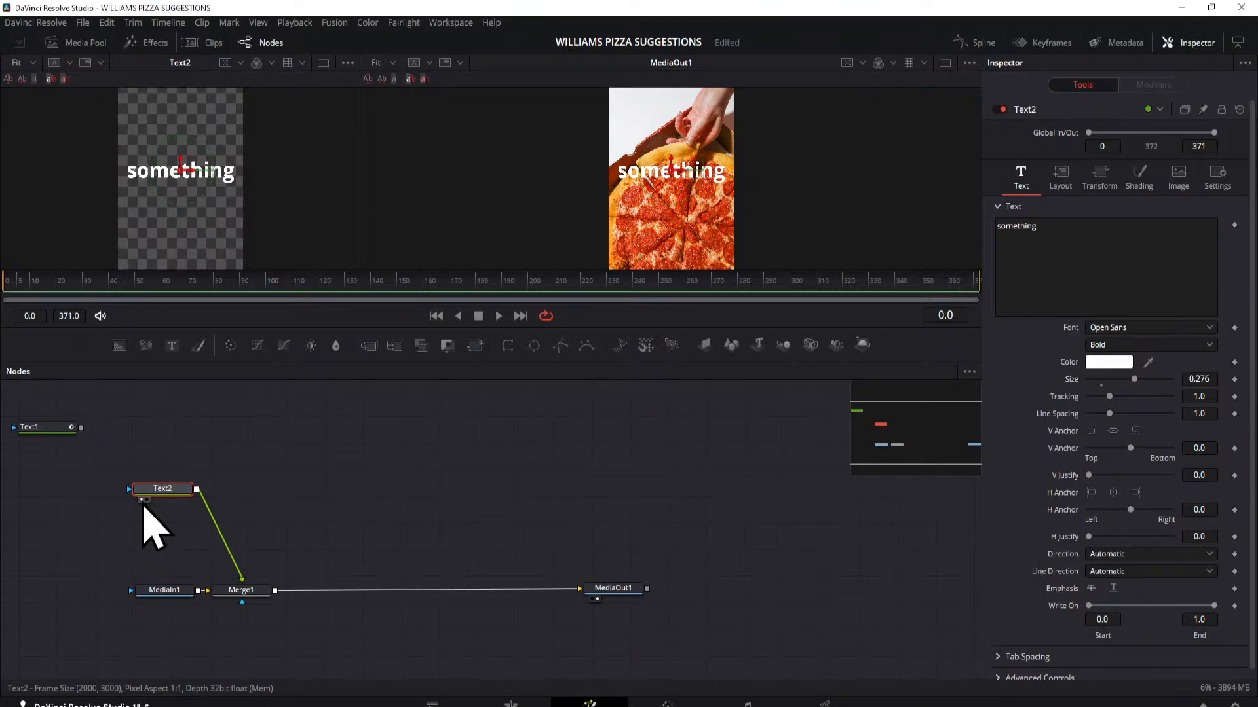
click(147, 500)
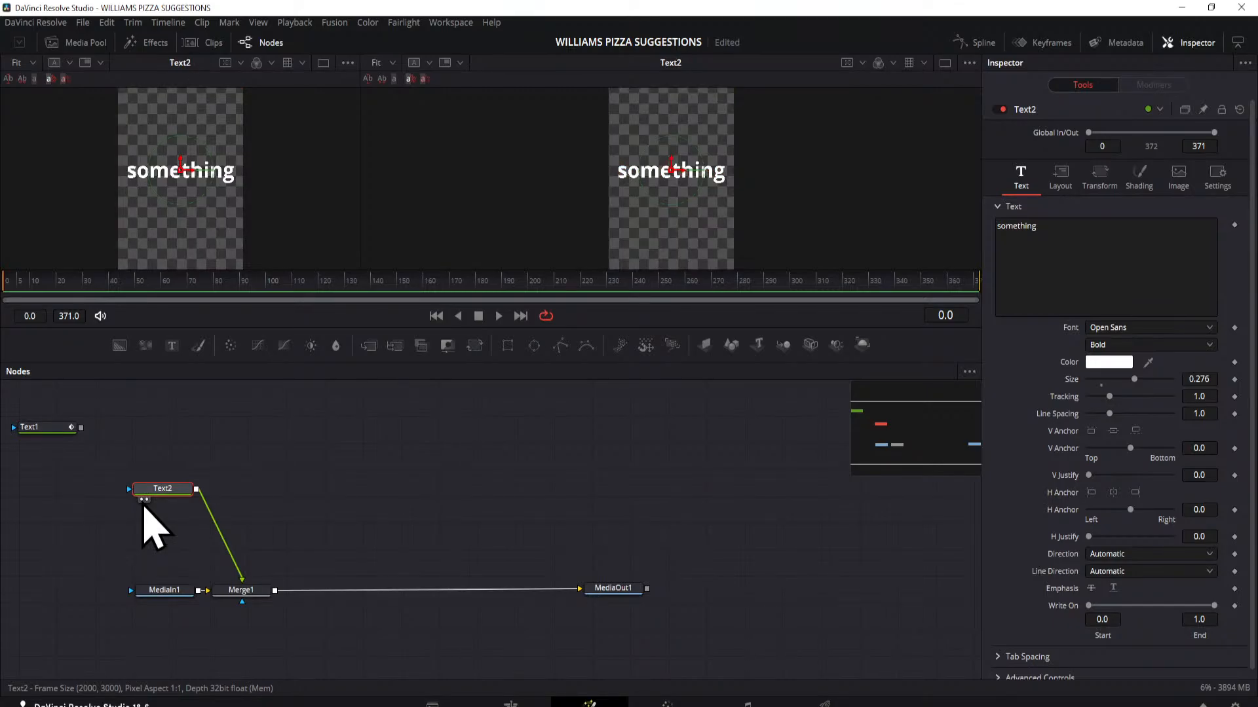
click(142, 501)
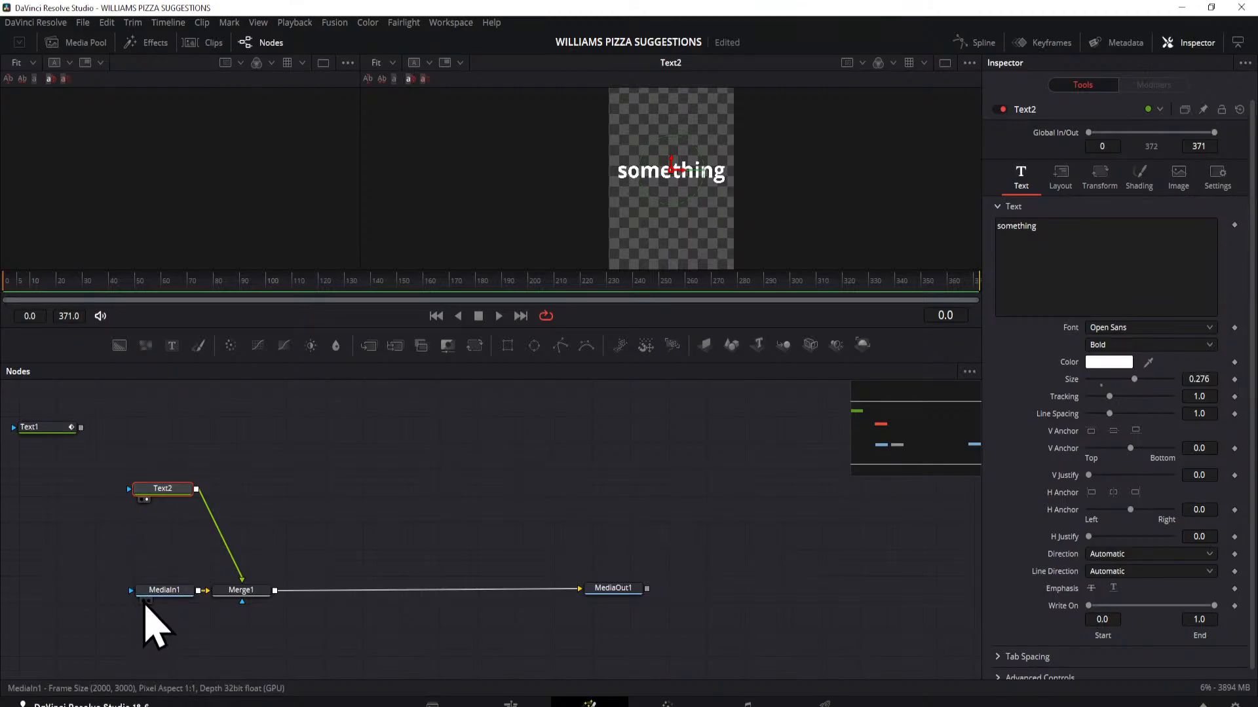
click(144, 600)
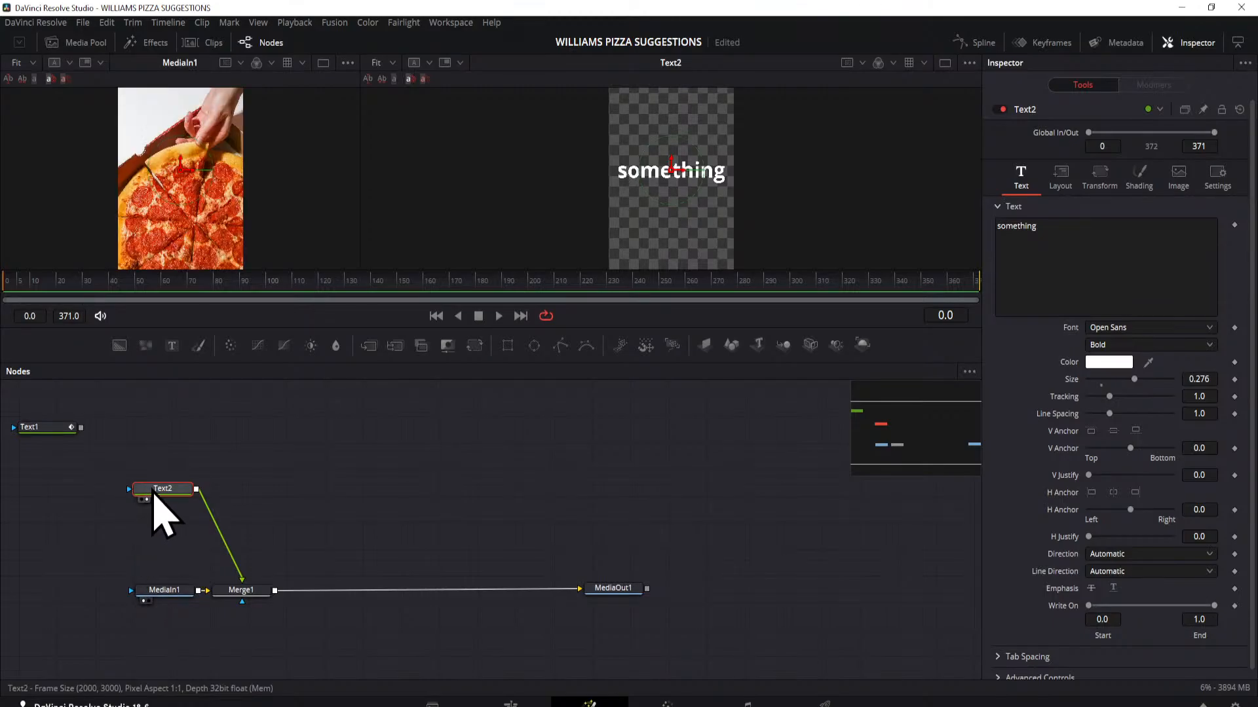
Step: Load Text2 into the first viewer as well and reposition the word slightly below the frame's centre
drag(153, 498, 132, 224)
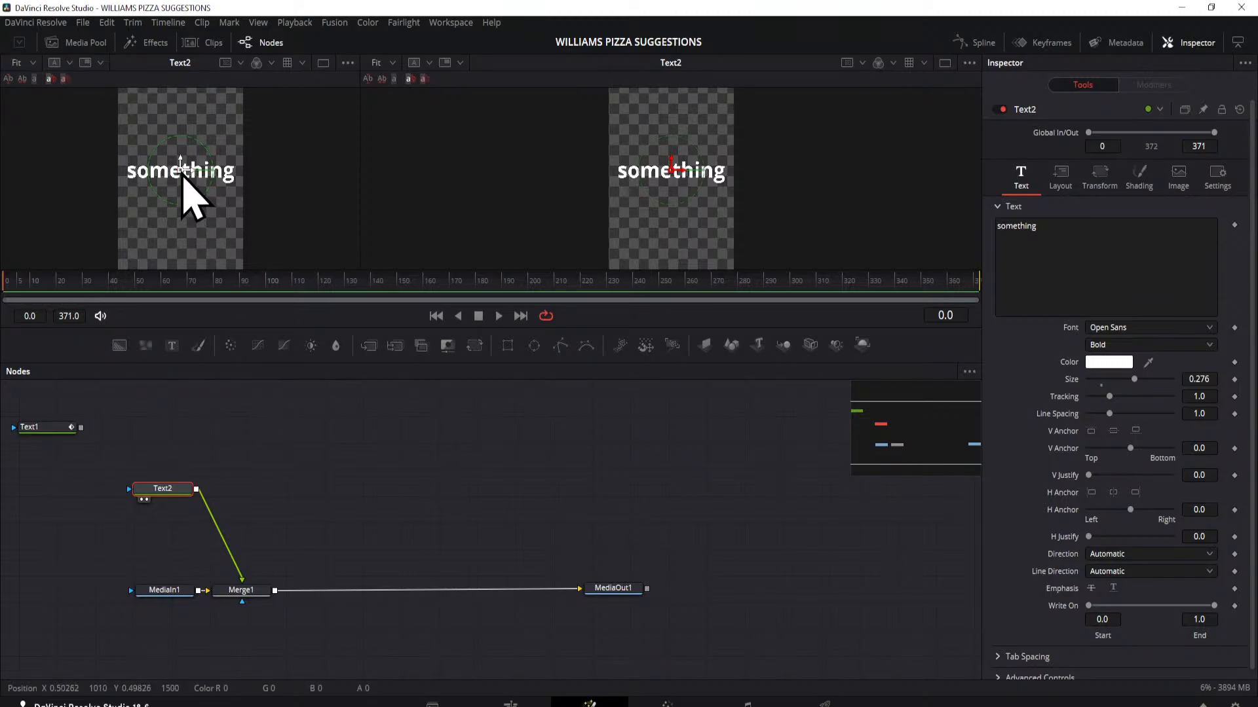
mouse_move(179, 174)
mouse_down()
mouse_move(188, 205)
mouse_move(171, 135)
mouse_move(180, 198)
mouse_up()
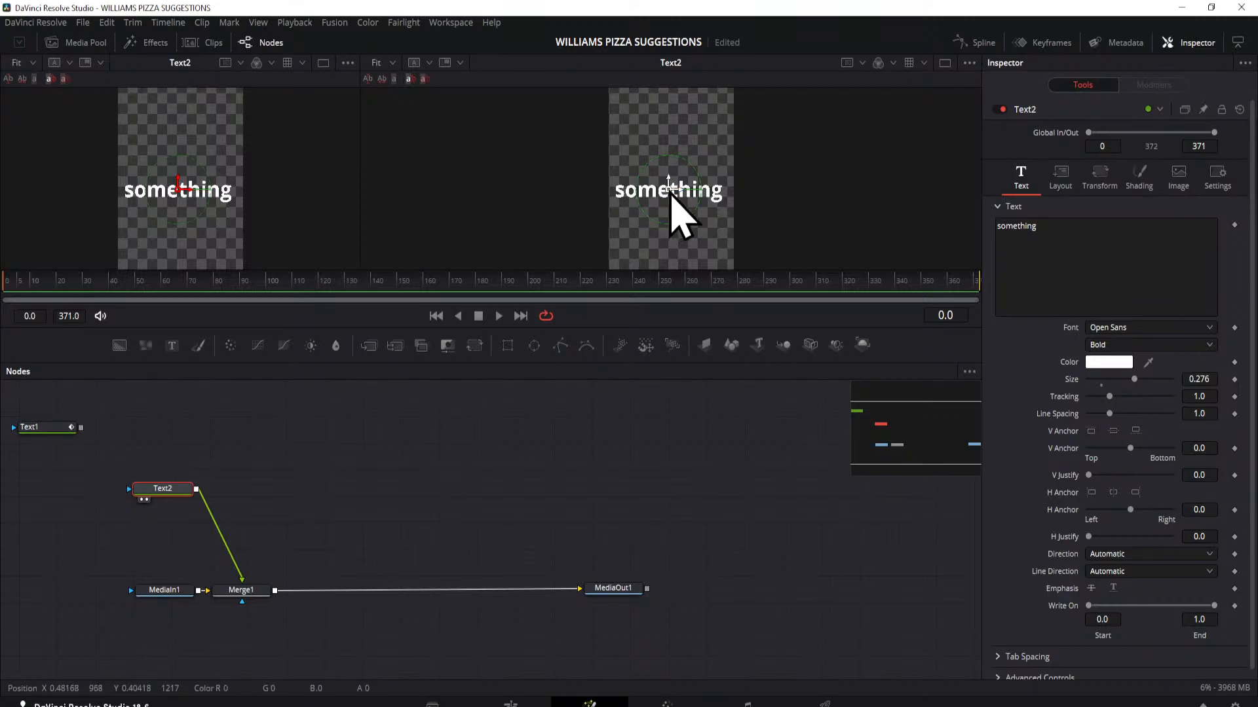
mouse_move(670, 190)
mouse_down()
mouse_move(694, 230)
mouse_move(671, 173)
mouse_up()
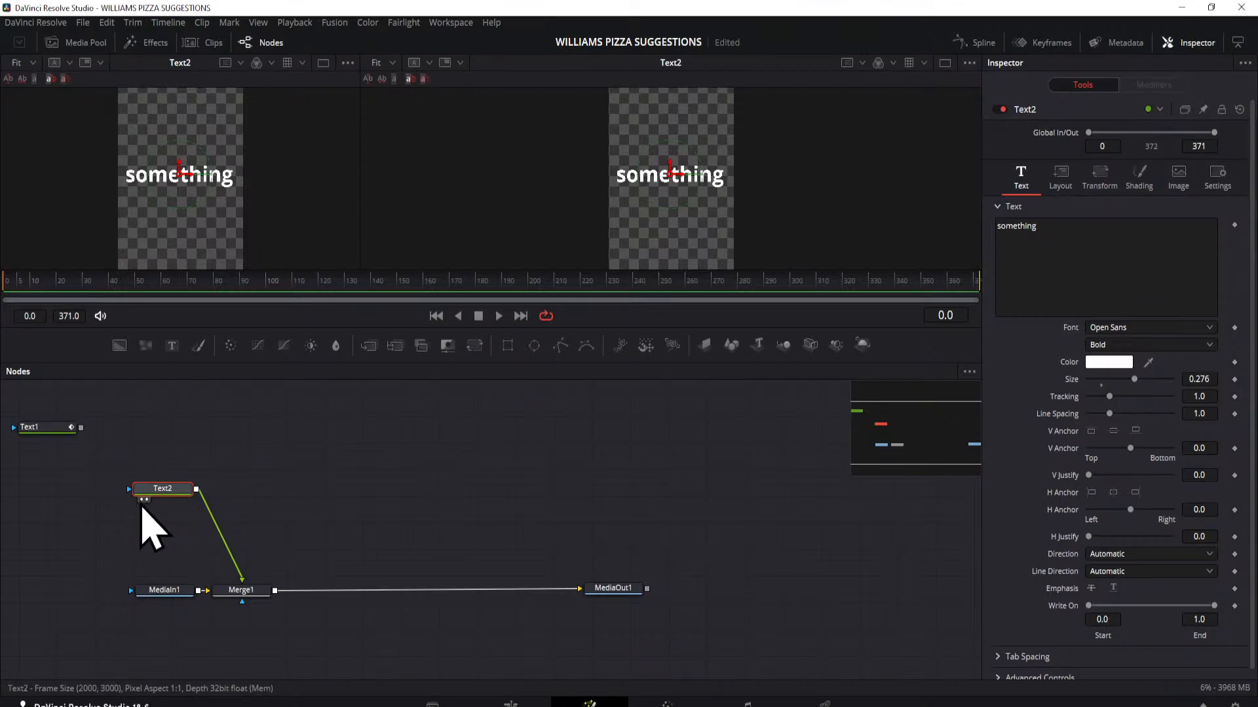
Step: Clear Text2 from both viewers, show MediaOut1 in the second one and narrow the empty first viewer
click(142, 500)
click(147, 500)
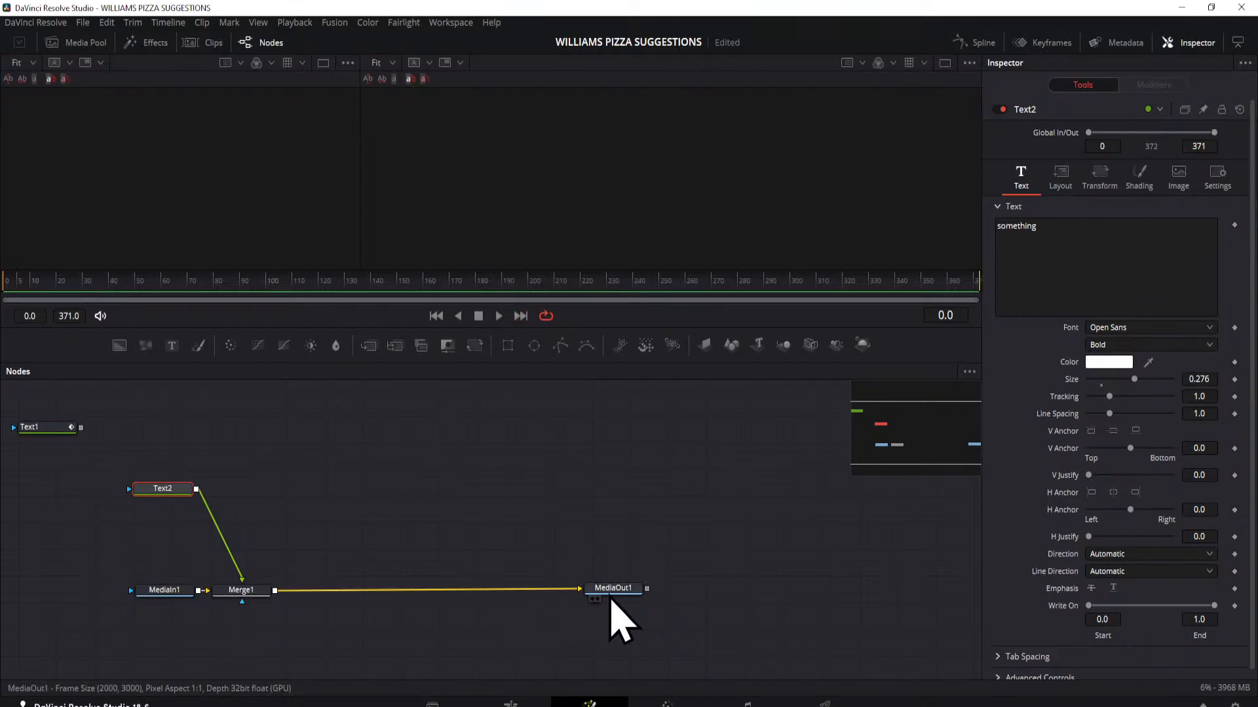
click(597, 599)
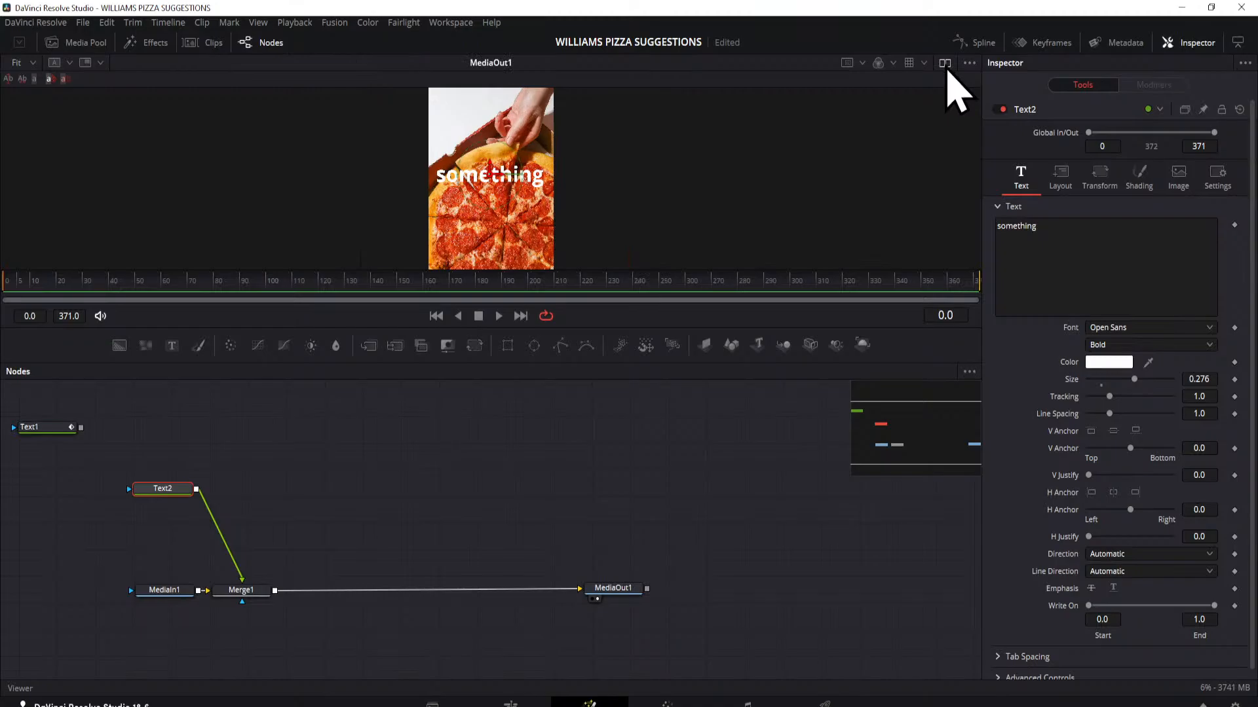
click(945, 64)
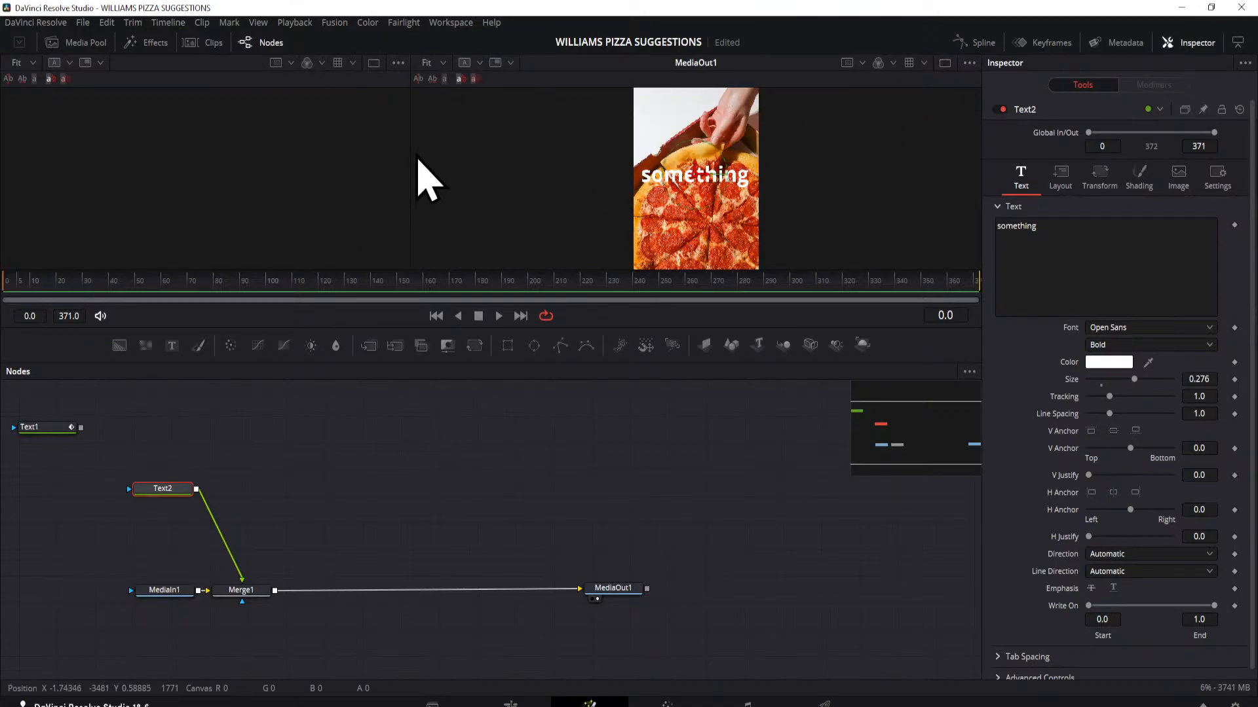
drag(410, 152, 96, 163)
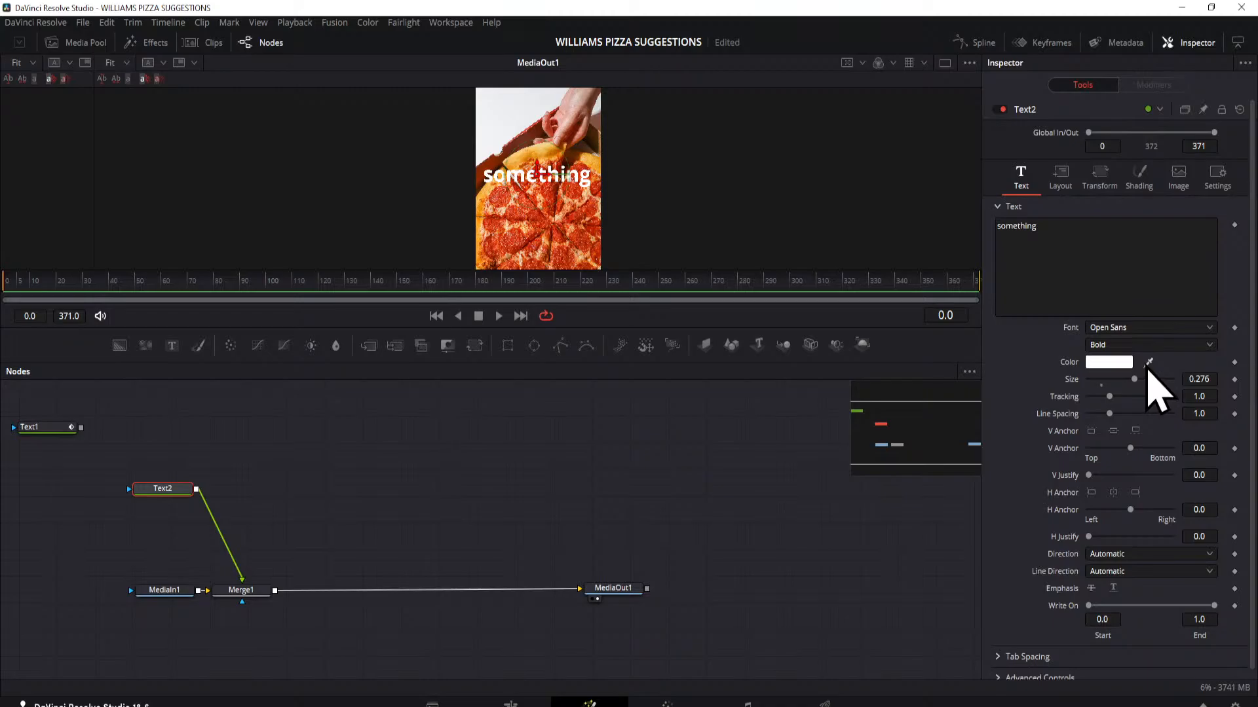
Step: Try to sample a colour from the pizza image for the text, and undo it
drag(1149, 364, 569, 231)
key(ctrl+z)
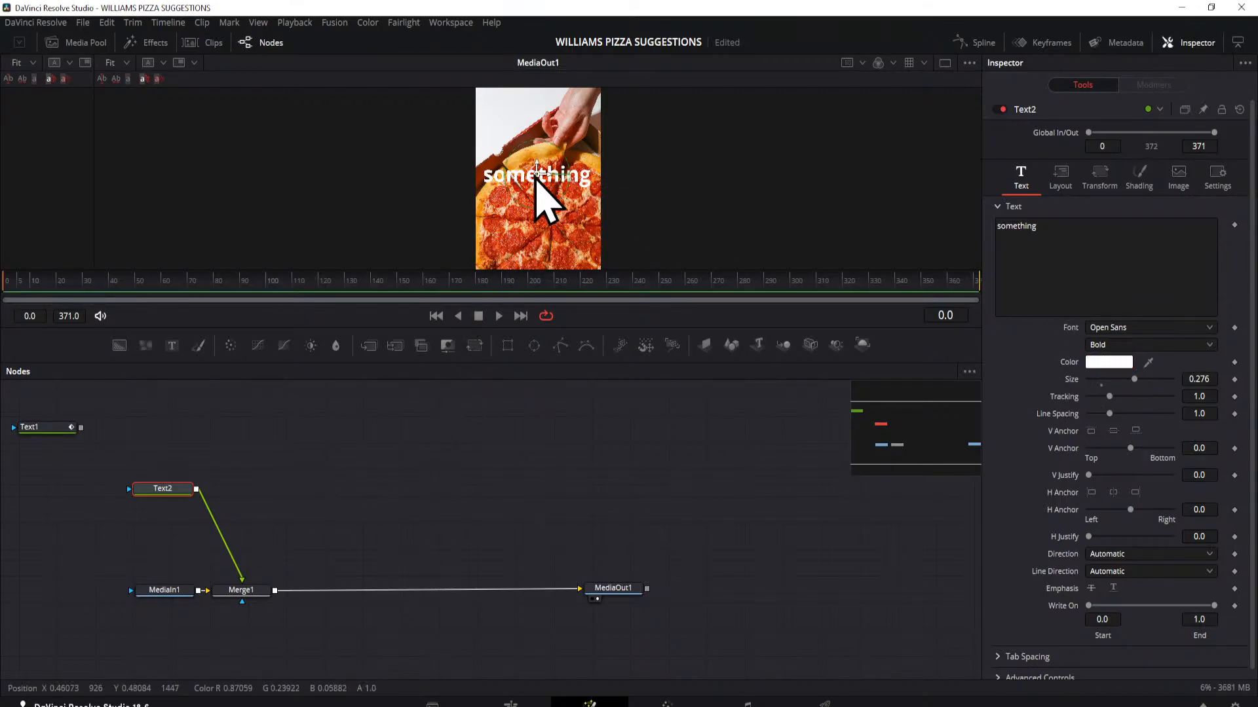
Step: Move the word "something" up to the top of the pizza image and colour it black (#000000)
drag(537, 174, 536, 109)
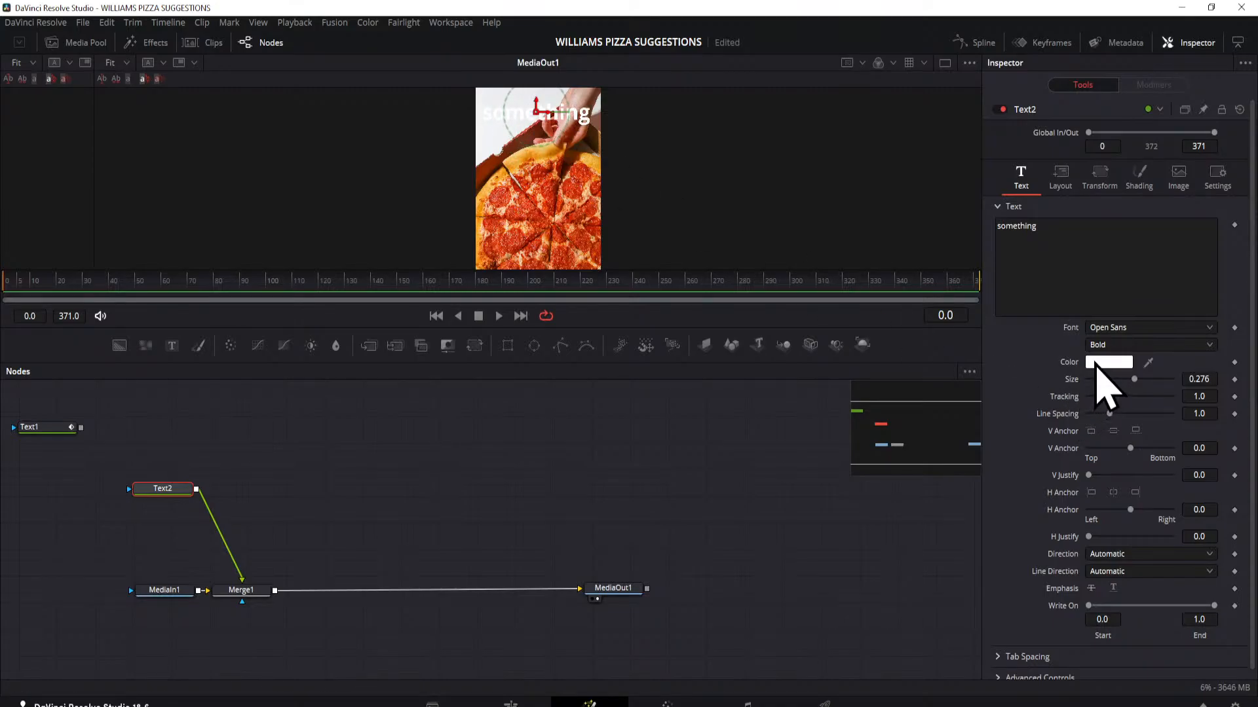
click(1099, 362)
click(476, 263)
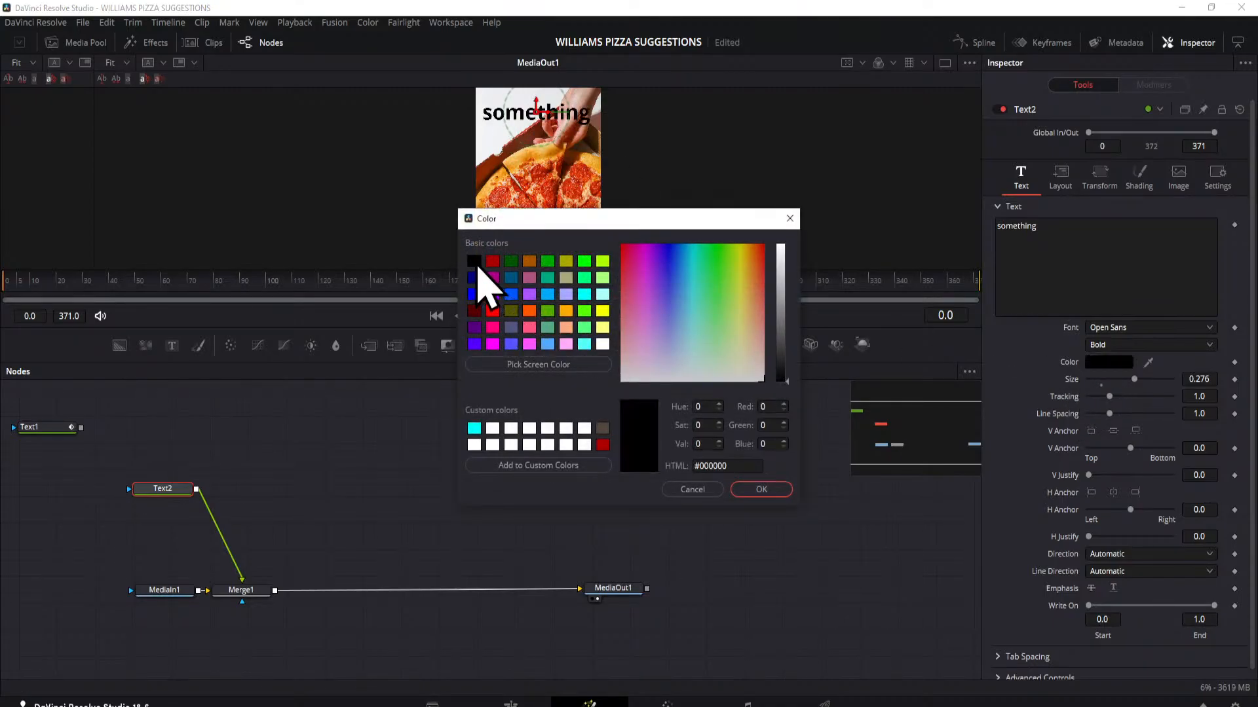
click(761, 491)
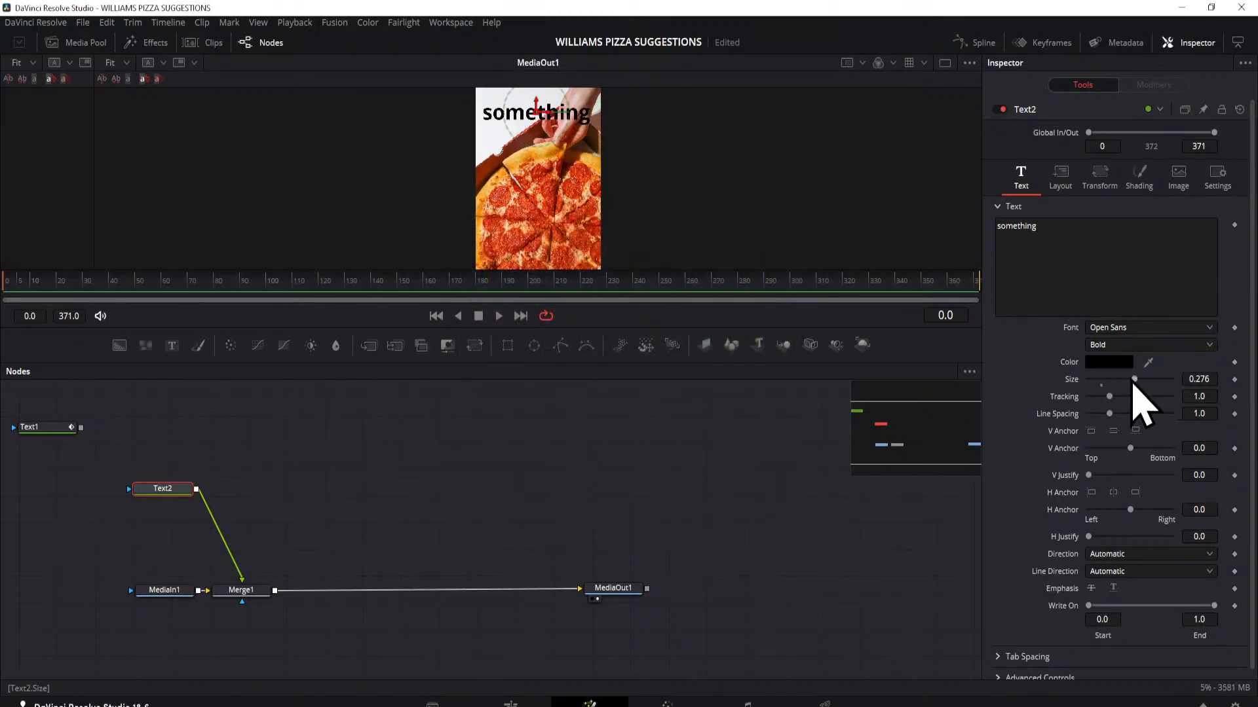
Step: Set the text size to 0.315 and recolour the word with an orange-red sampled from the pizza
drag(1134, 380, 1154, 381)
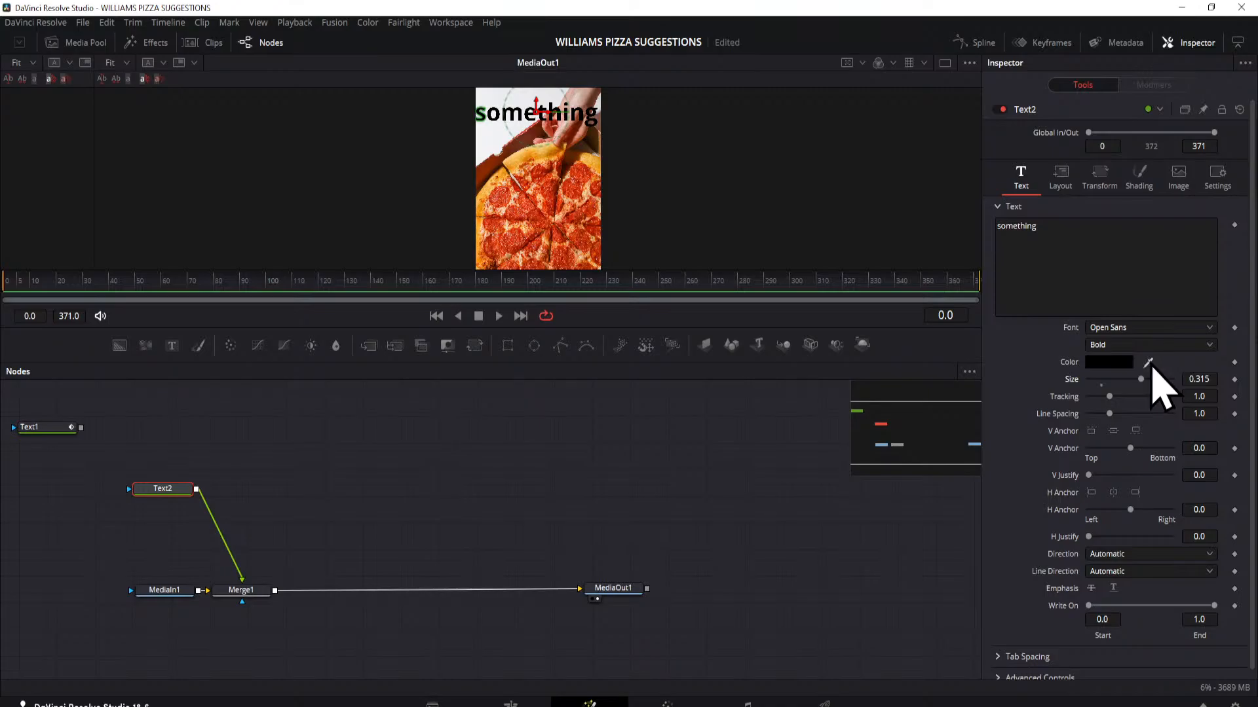
key(ctrl)
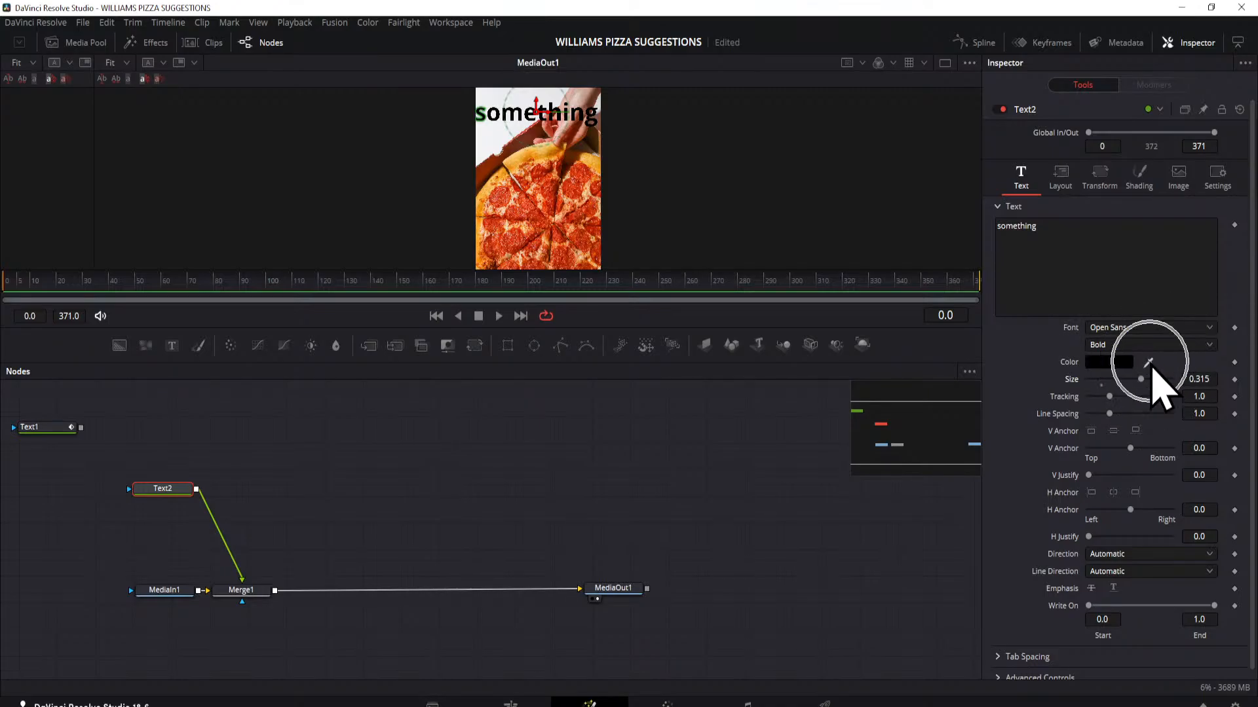
key(ctrl)
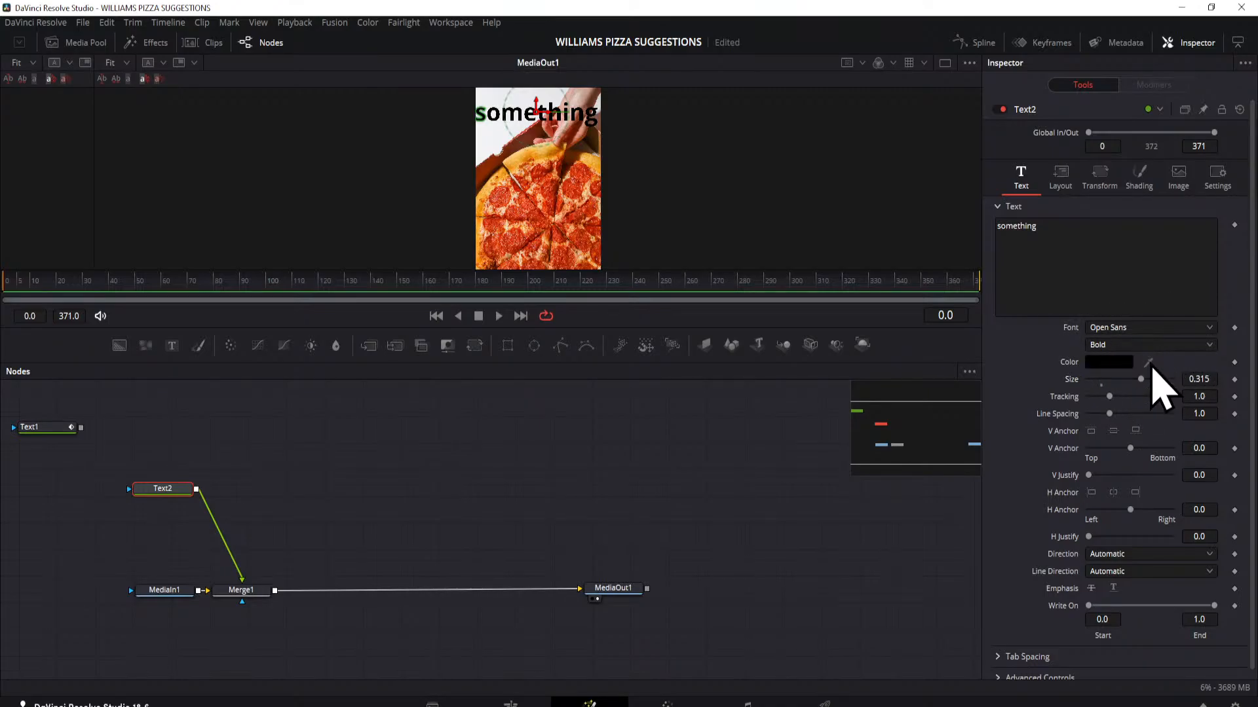
drag(1148, 362, 518, 239)
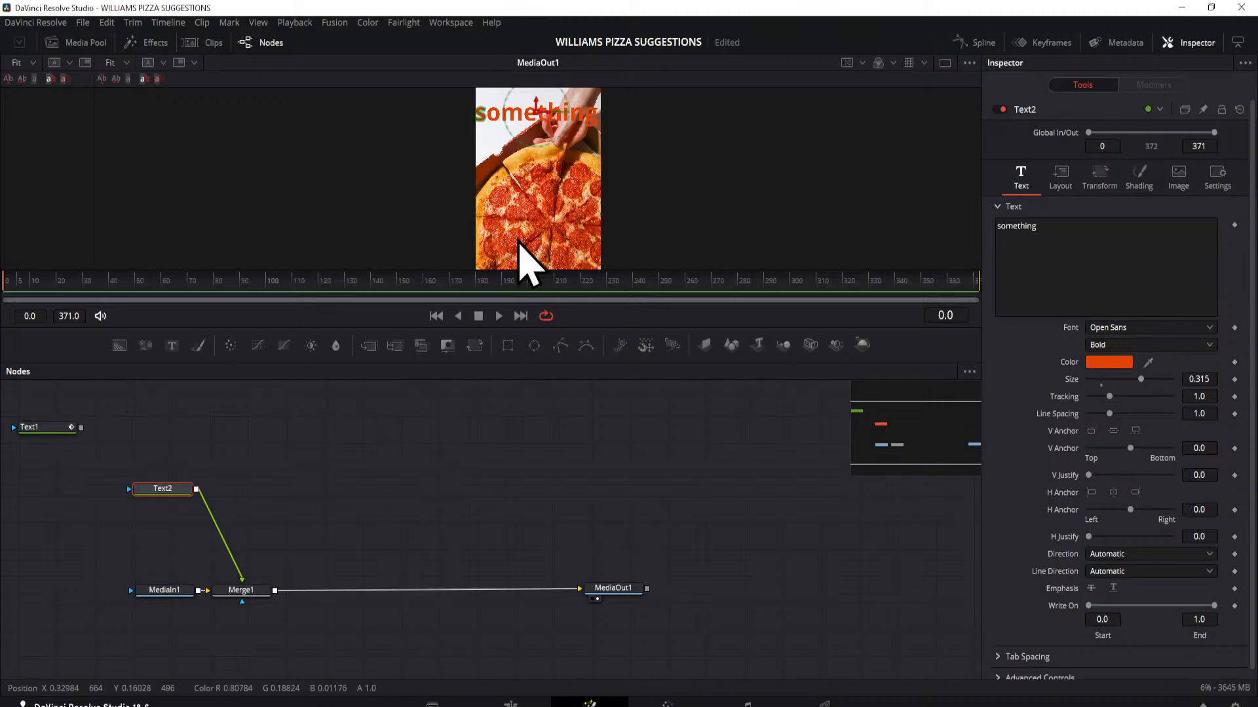
Step: Move the Text1 node above the node chain and merge it over Merge1's output
drag(37, 429, 205, 593)
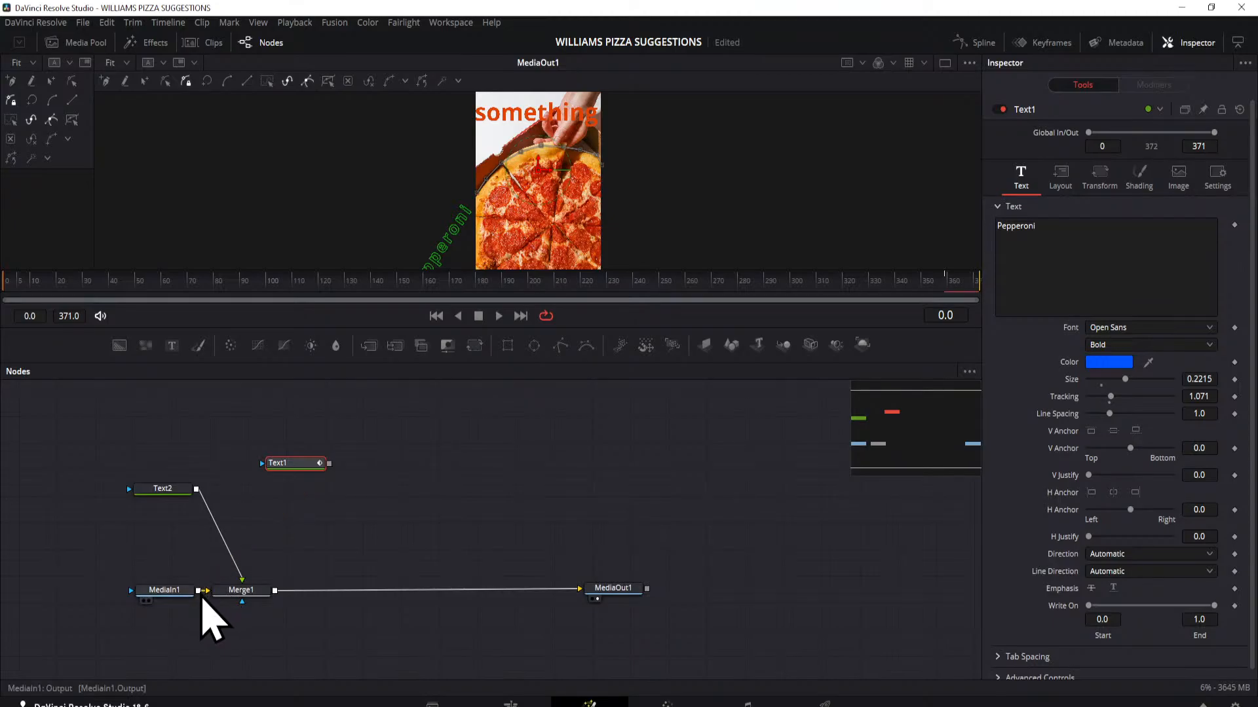
drag(329, 463, 277, 596)
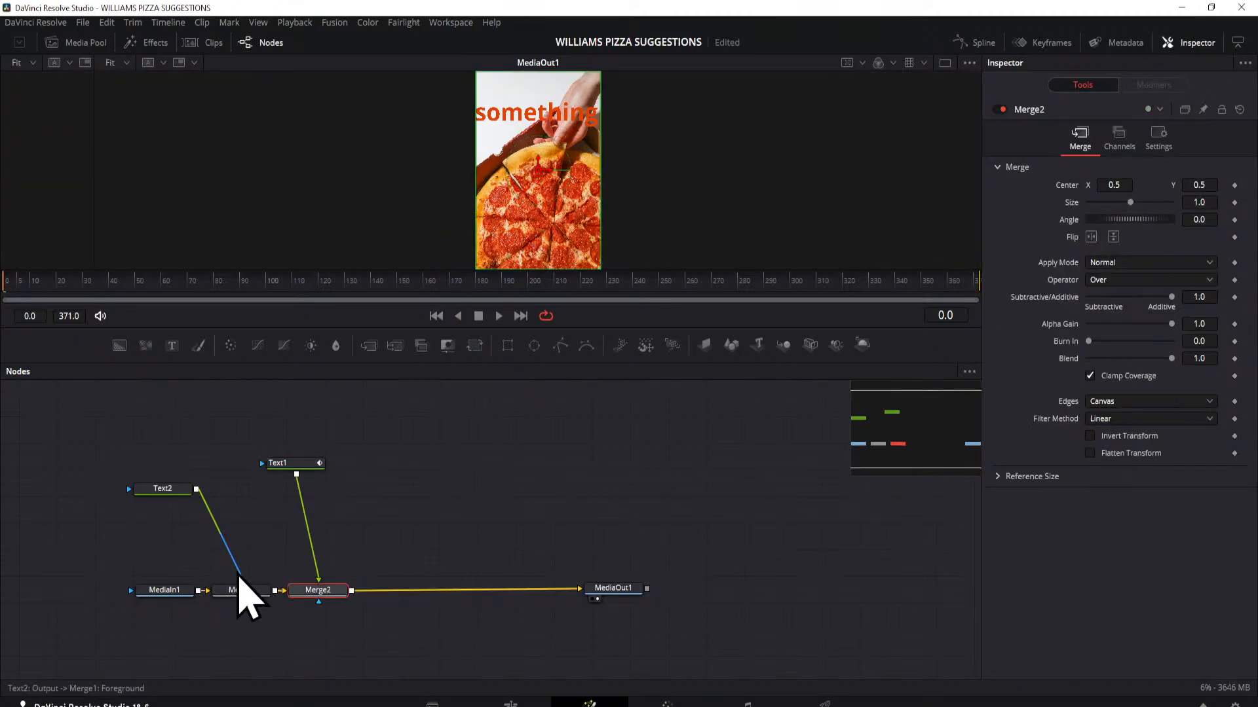
Step: Disconnect Text2 and Text1 from their merges, and delete the Merge2 and Merge1 nodes
click(239, 576)
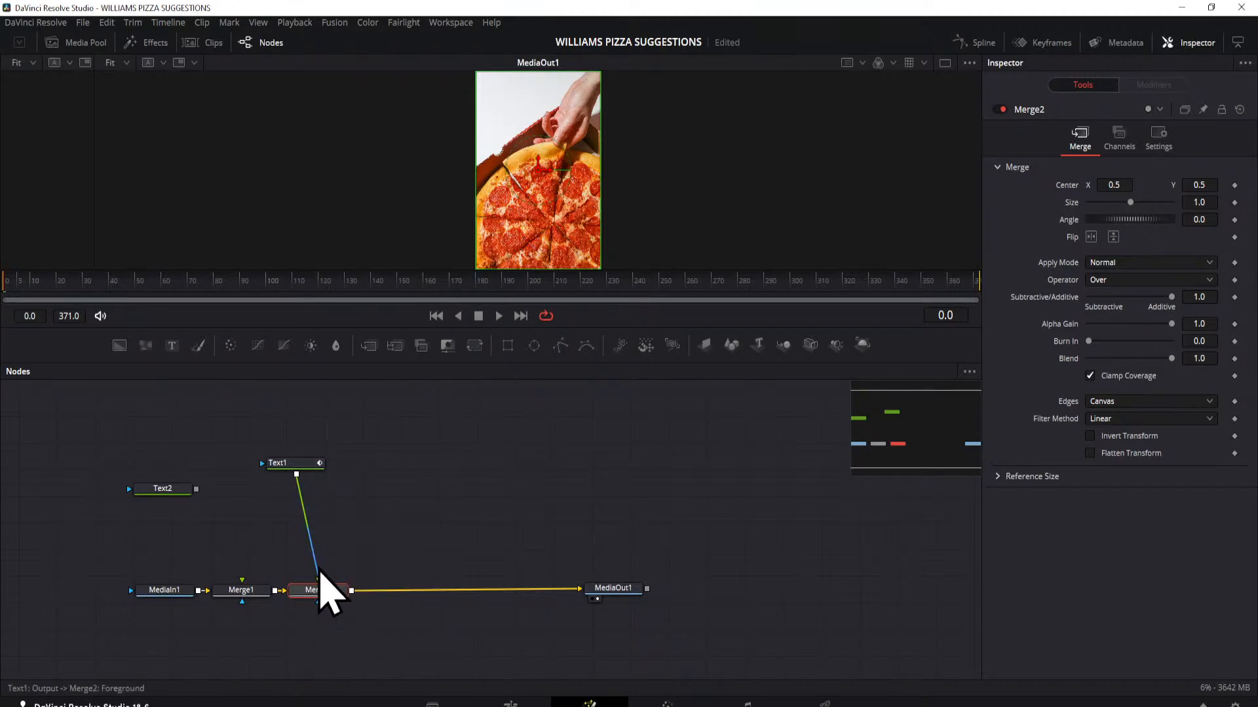
click(317, 570)
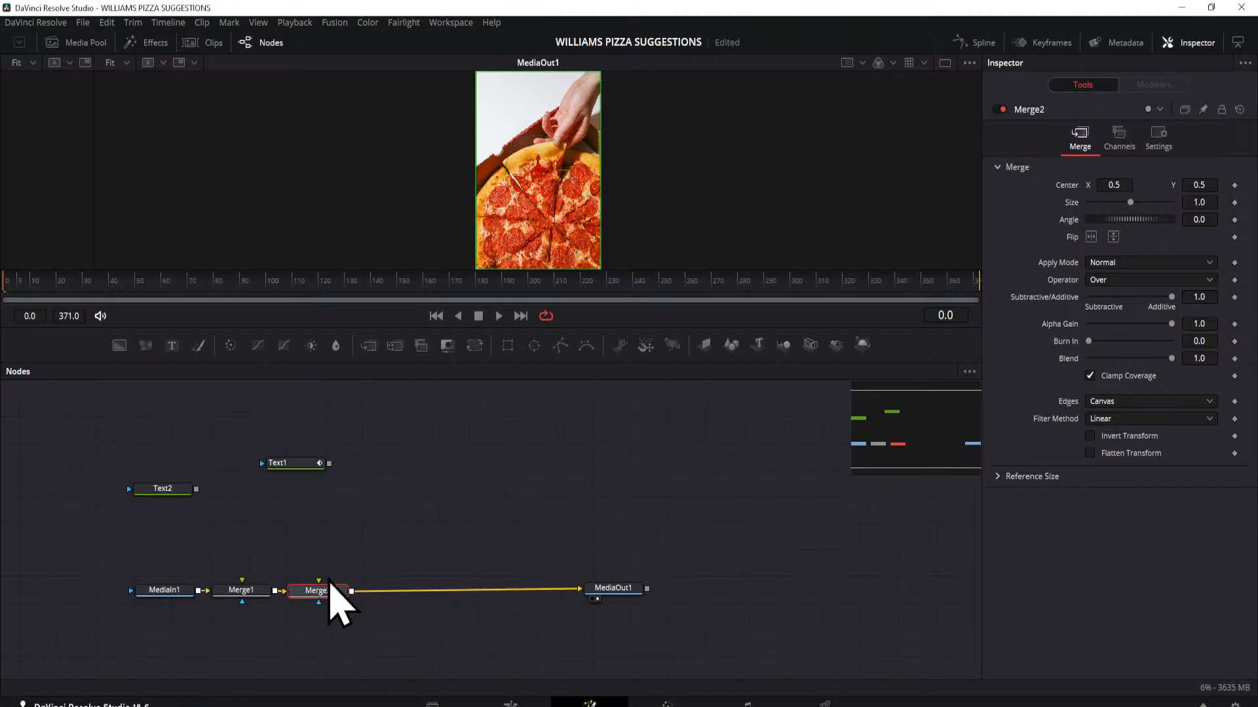
key(Delete)
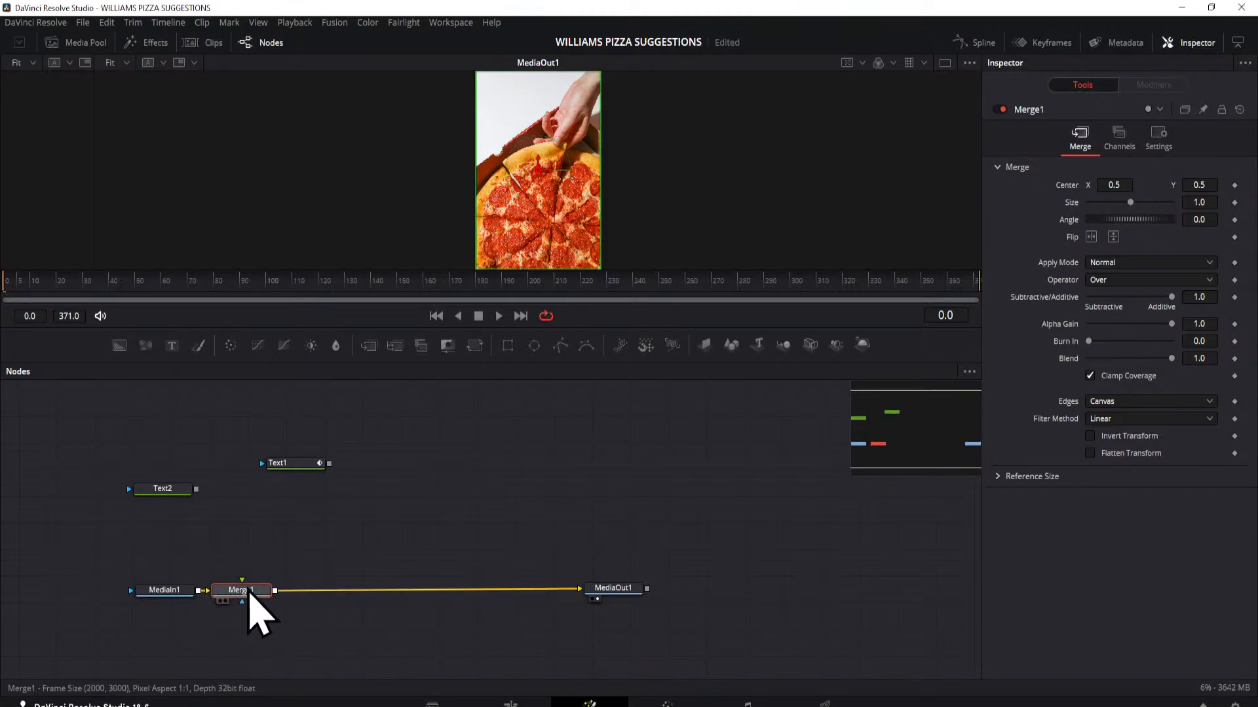
key(Delete)
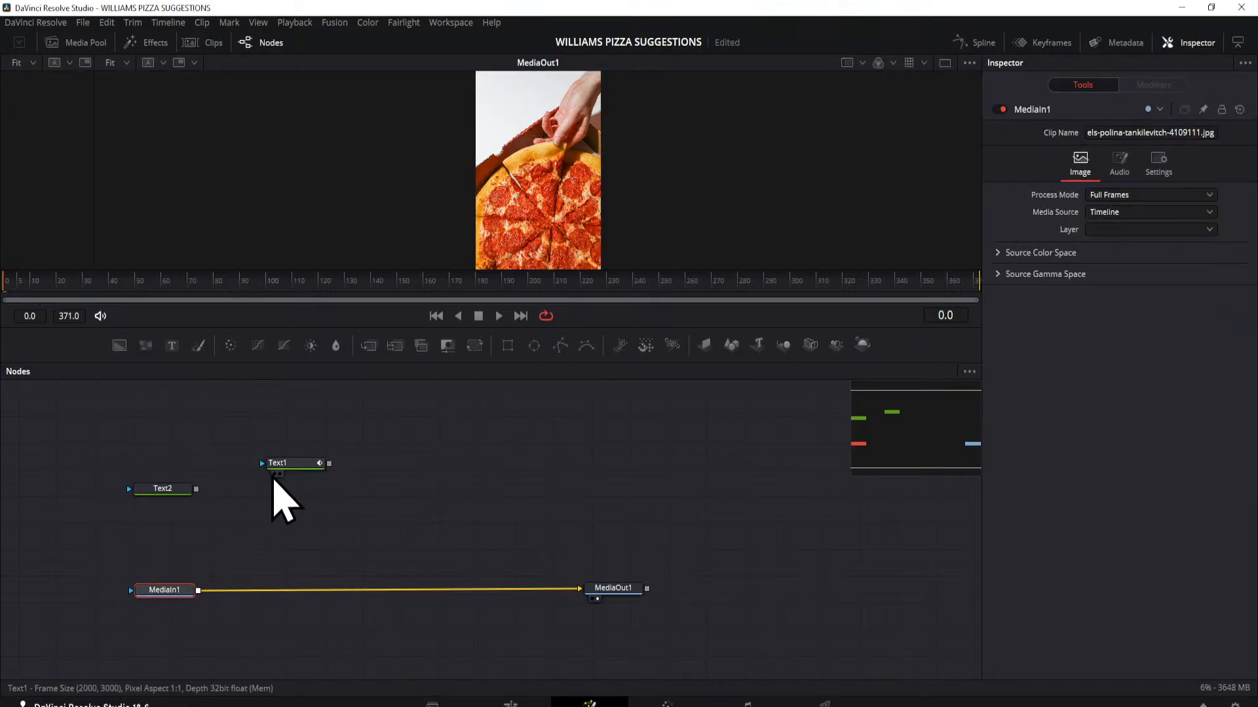
Step: Show Text1 in the first viewer and move the disconnected Text2 node out of the way
click(275, 474)
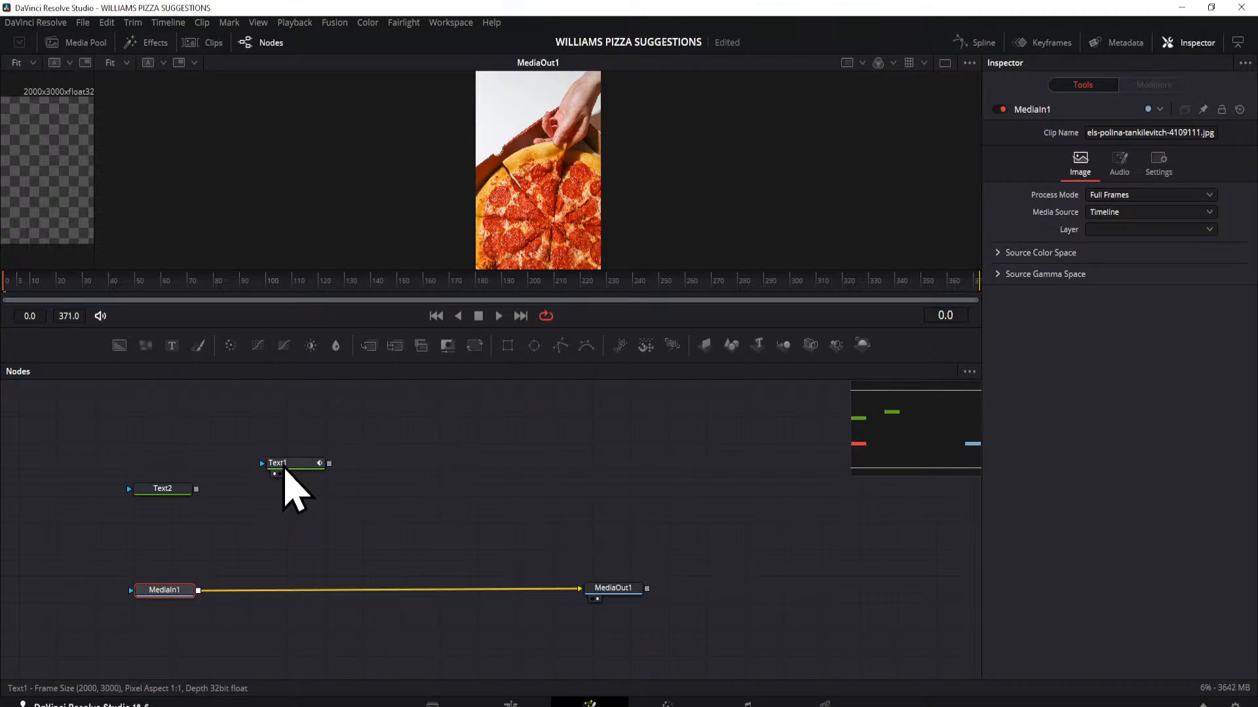
click(284, 466)
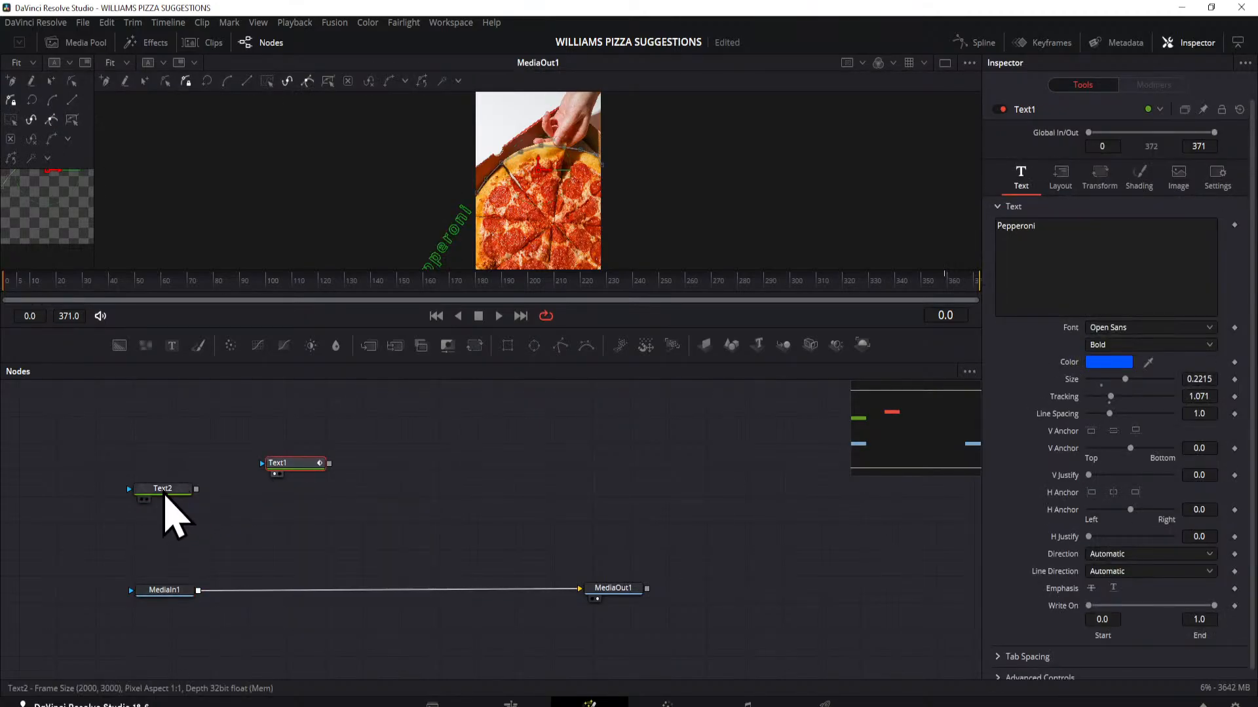
drag(164, 496, 93, 411)
click(88, 406)
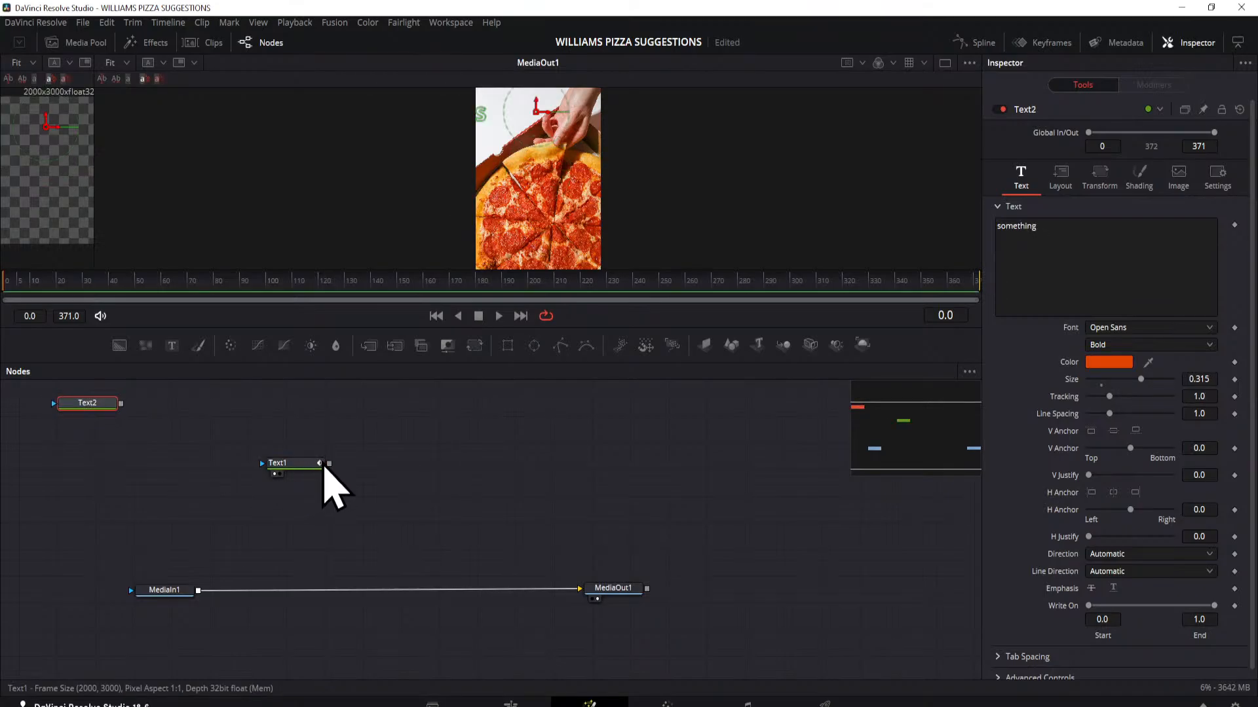
Step: Merge Text1 over MediaIn1's output and place the Text1 node above MediaIn1
drag(332, 458, 271, 601)
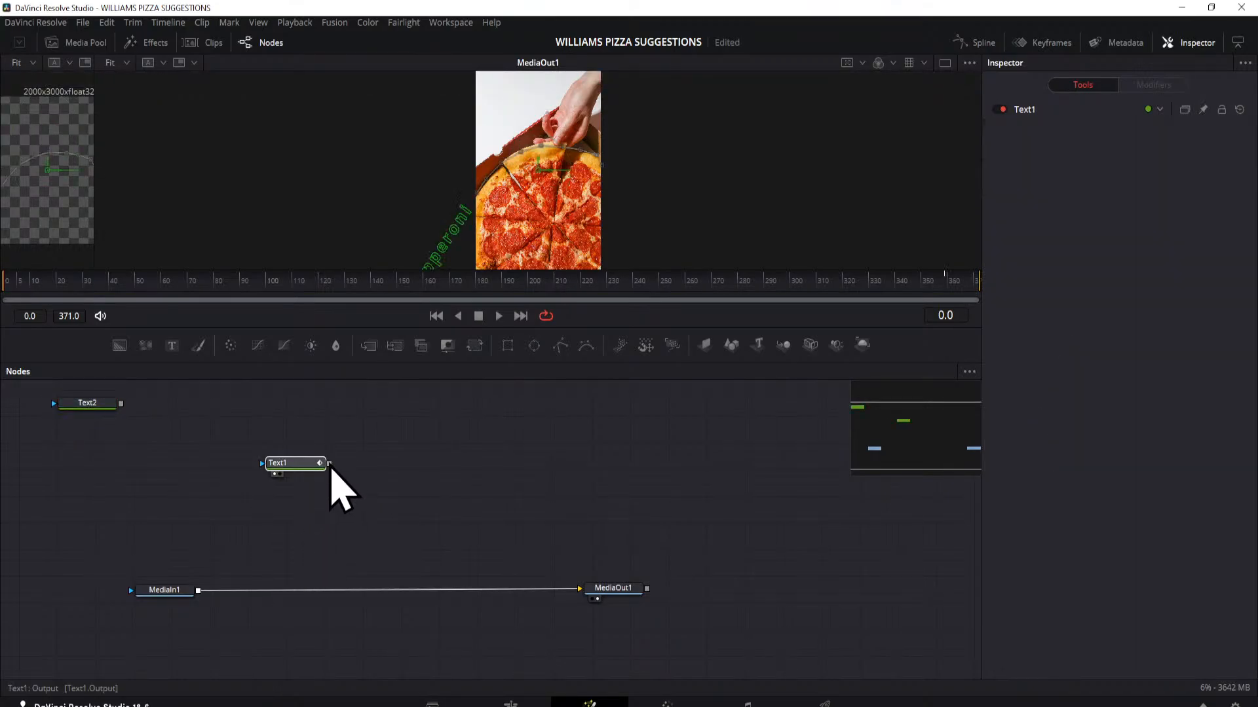
drag(330, 464, 199, 596)
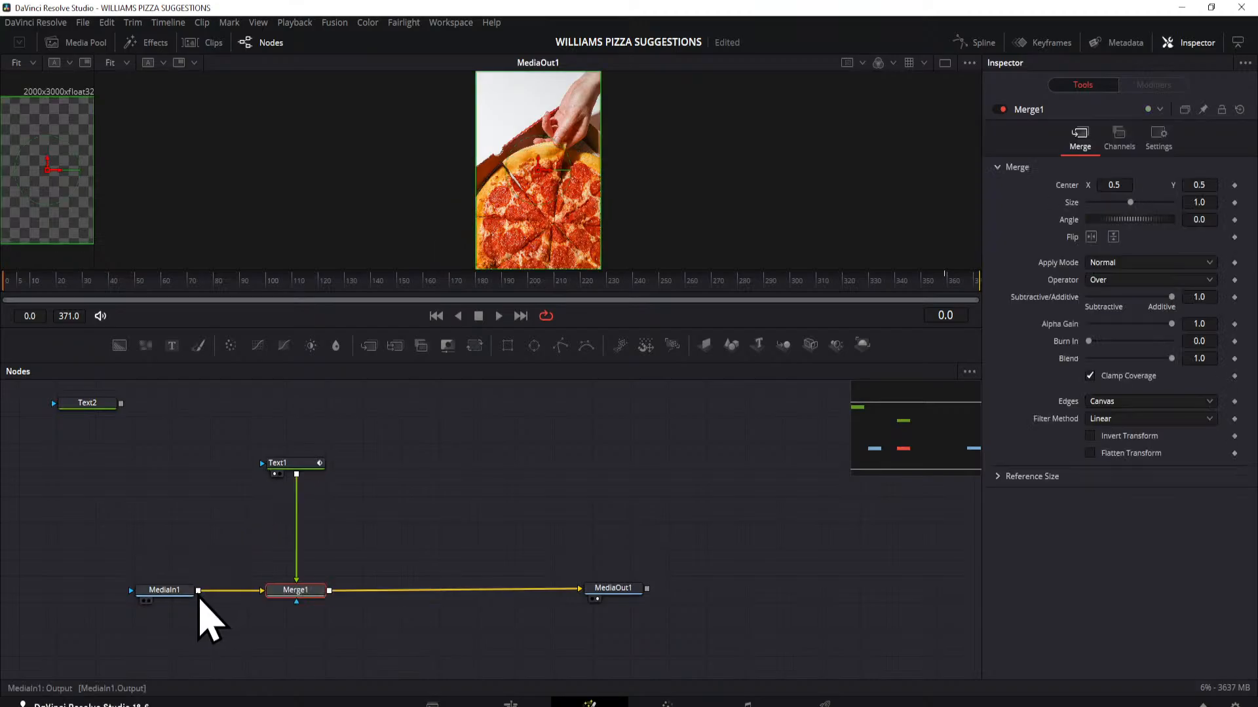
drag(293, 467, 170, 509)
Step: Enlarge the viewer area to inspect the Pepperoni text path, and return to the Edit page
drag(167, 273, 894, 412)
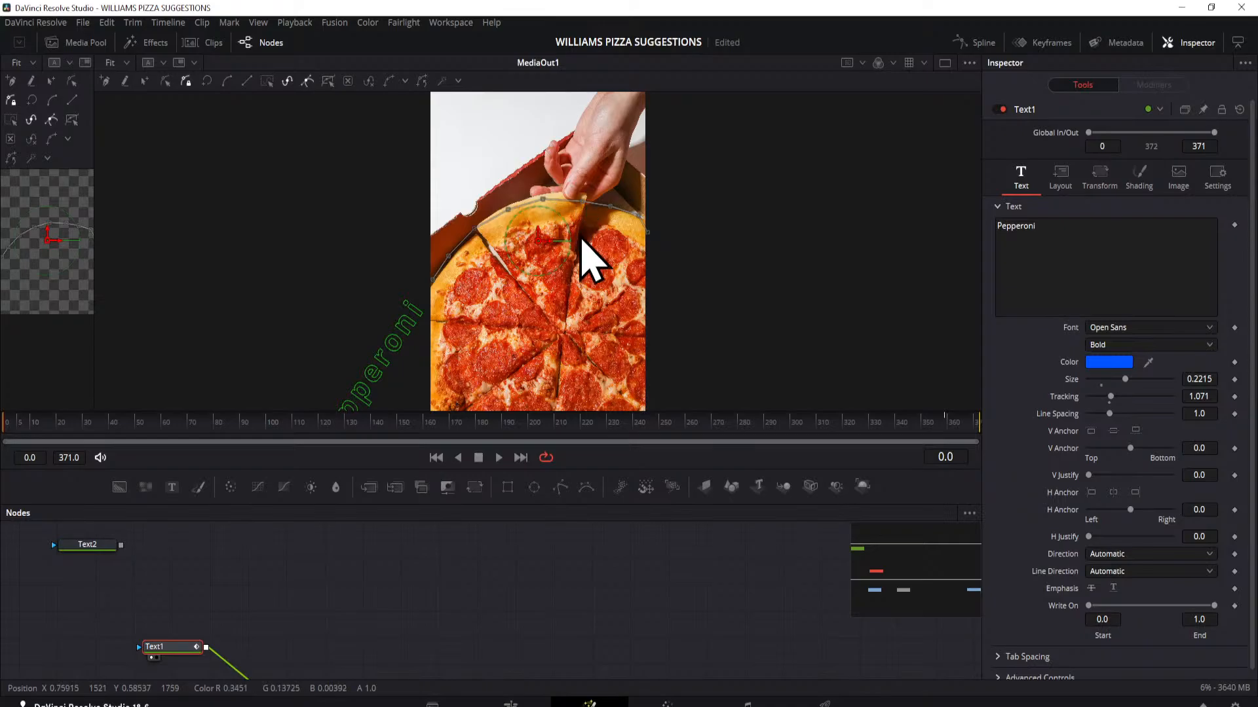
click(510, 704)
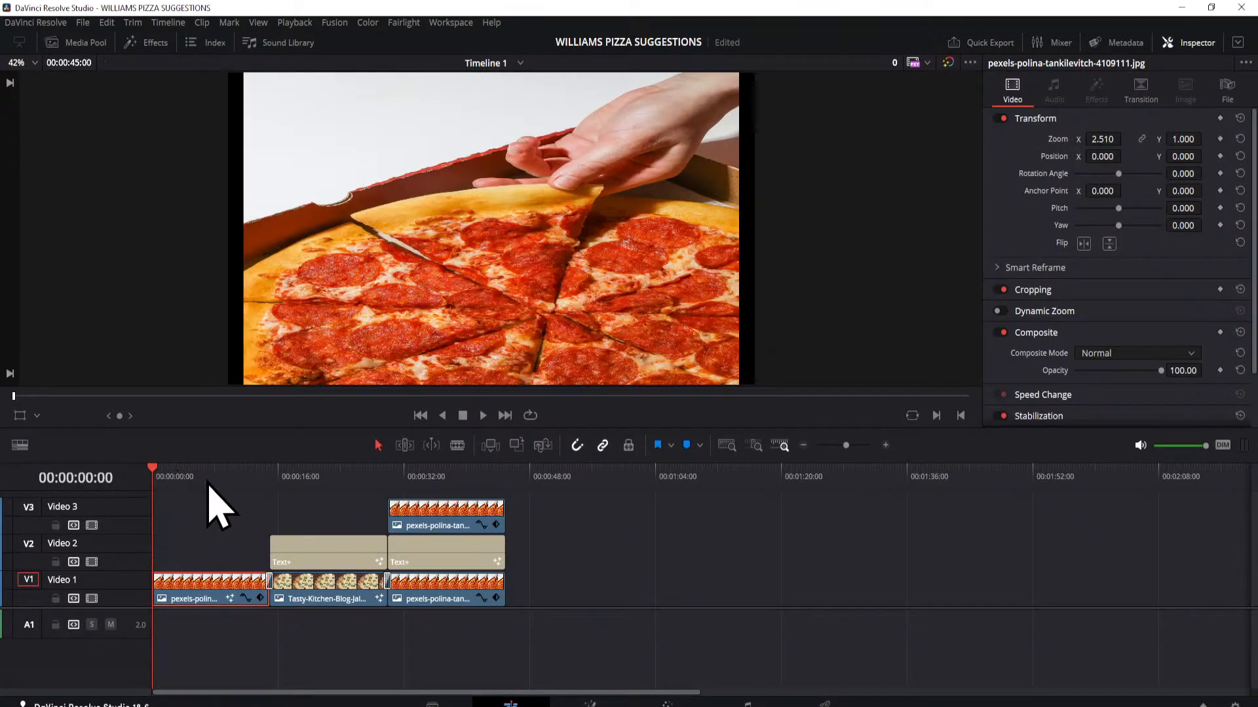
Step: Play back the timeline titles from the start, stop in the jalapeño clip, and return the playhead to the first pepperoni clip
click(483, 415)
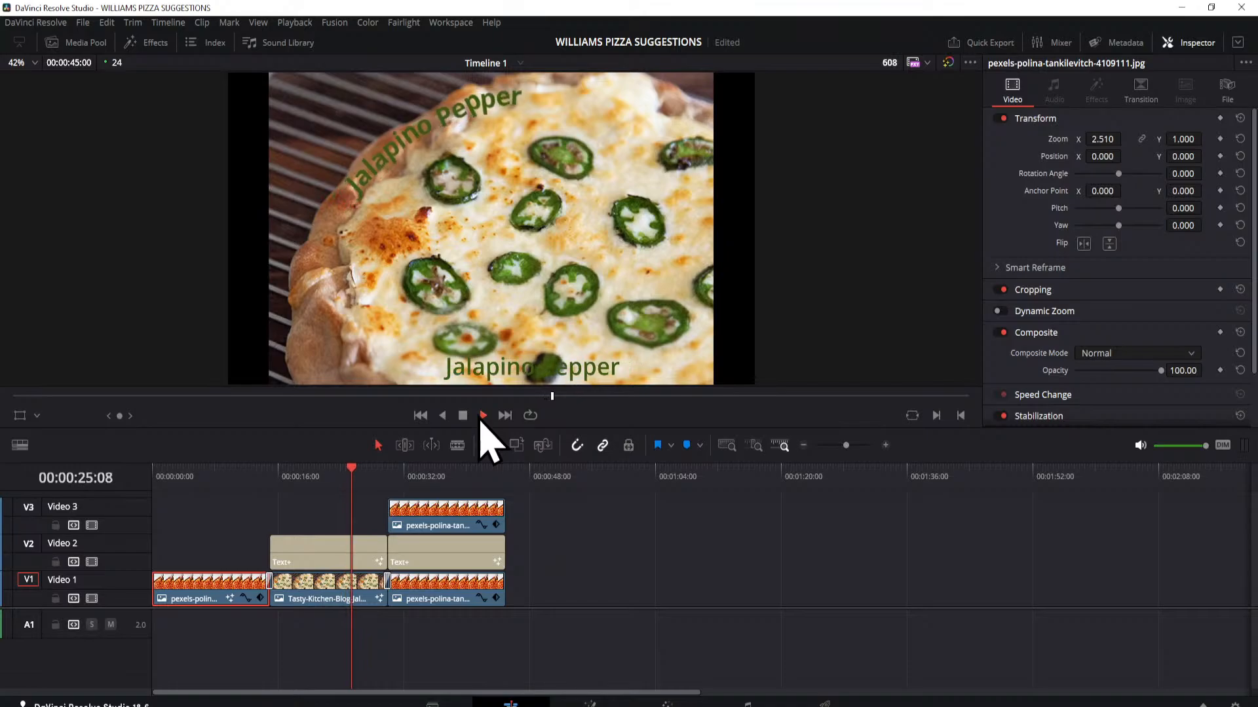
click(463, 415)
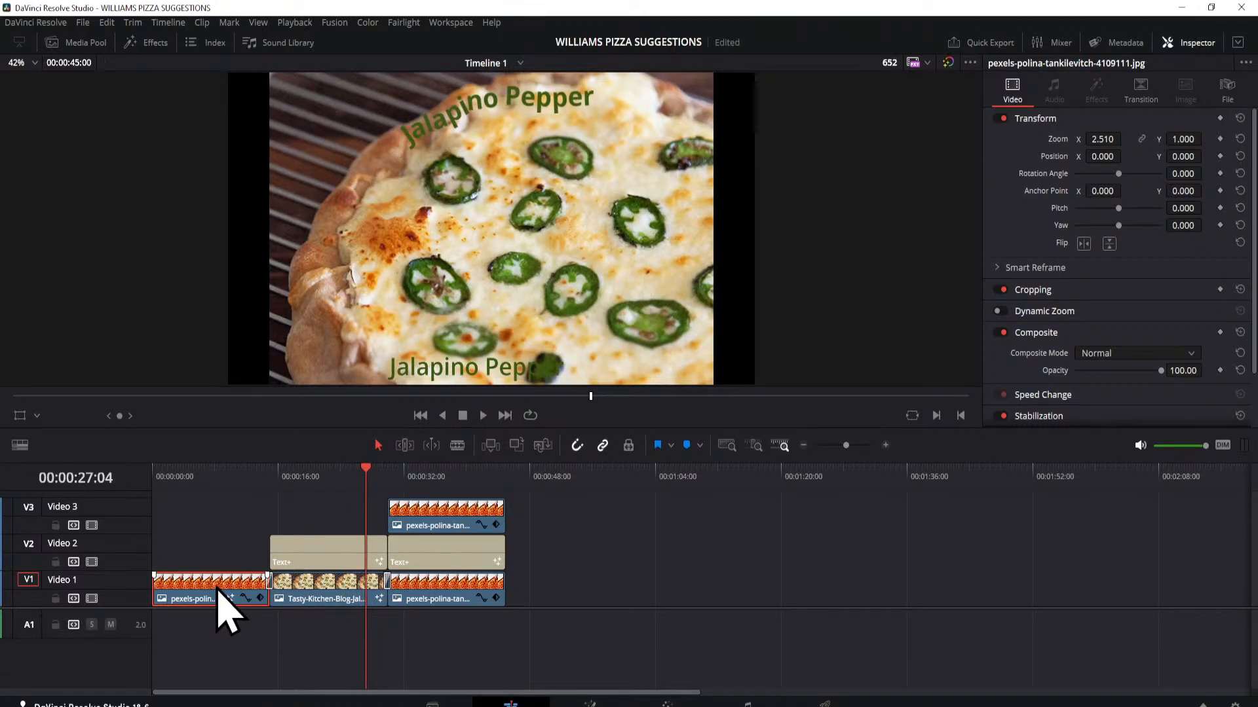
click(203, 473)
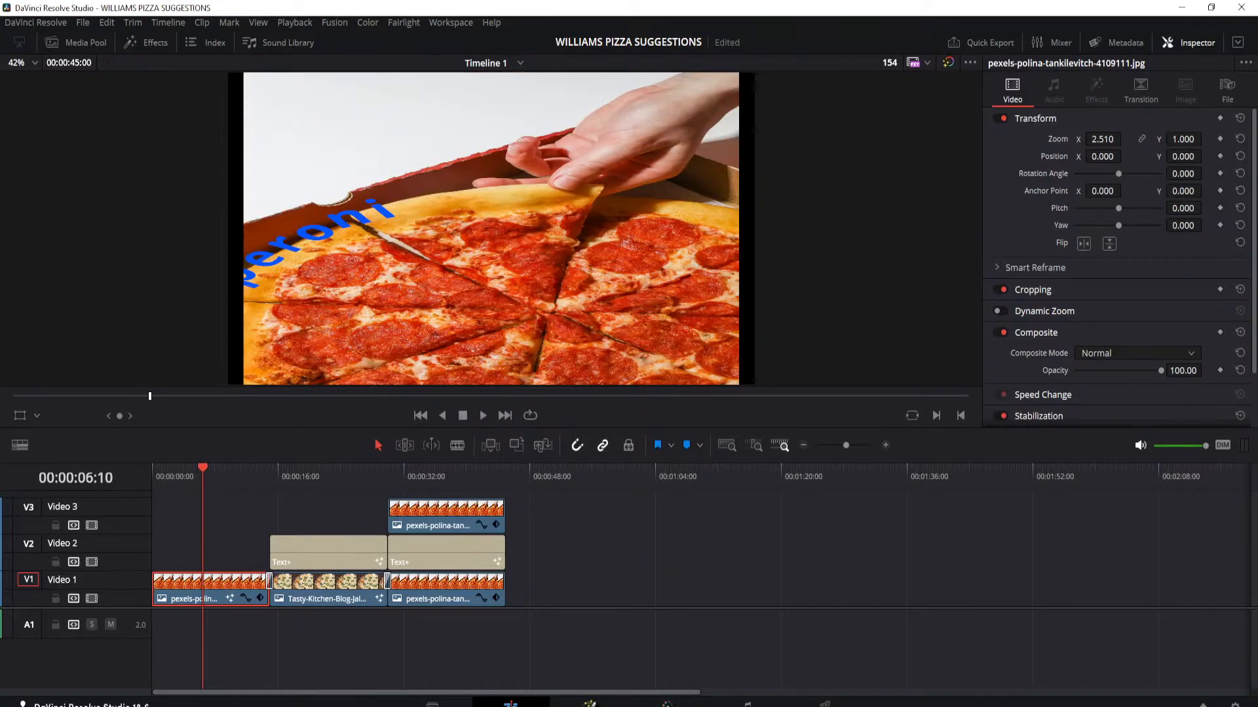
Step: Open the first pepperoni clip in Fusion, switch to a single-viewer layout, and return to the Edit page
key(shift+5)
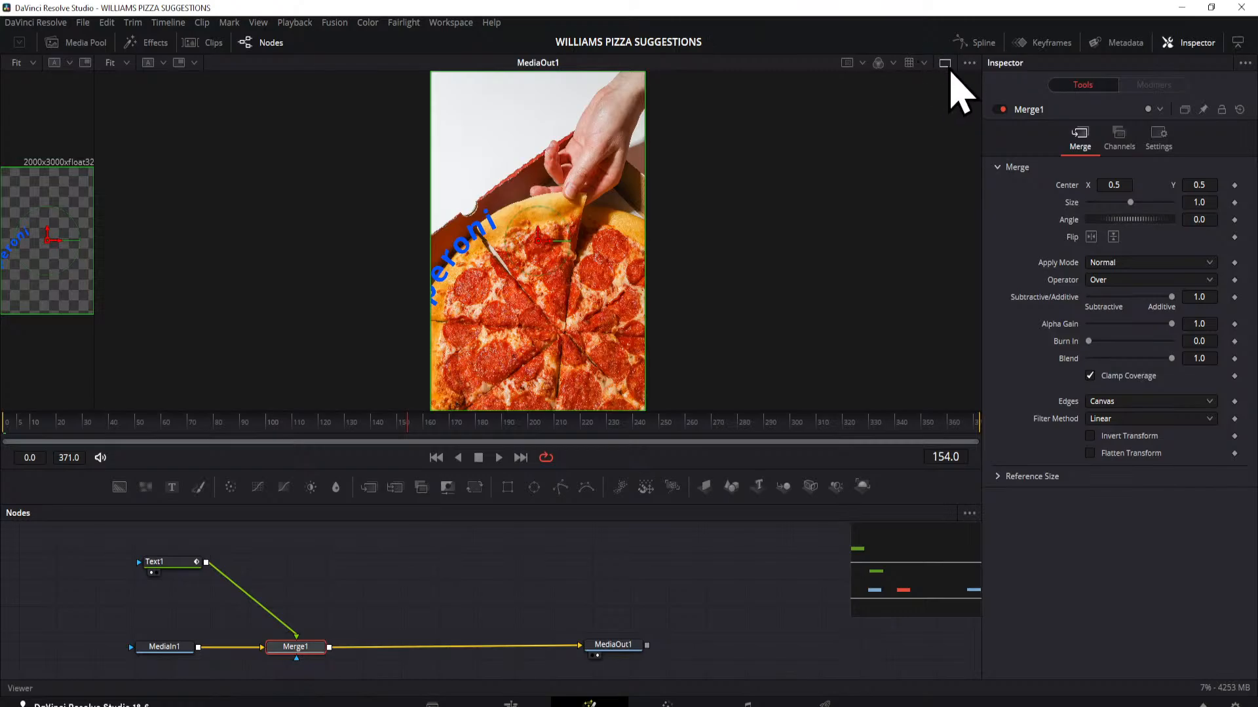
click(945, 62)
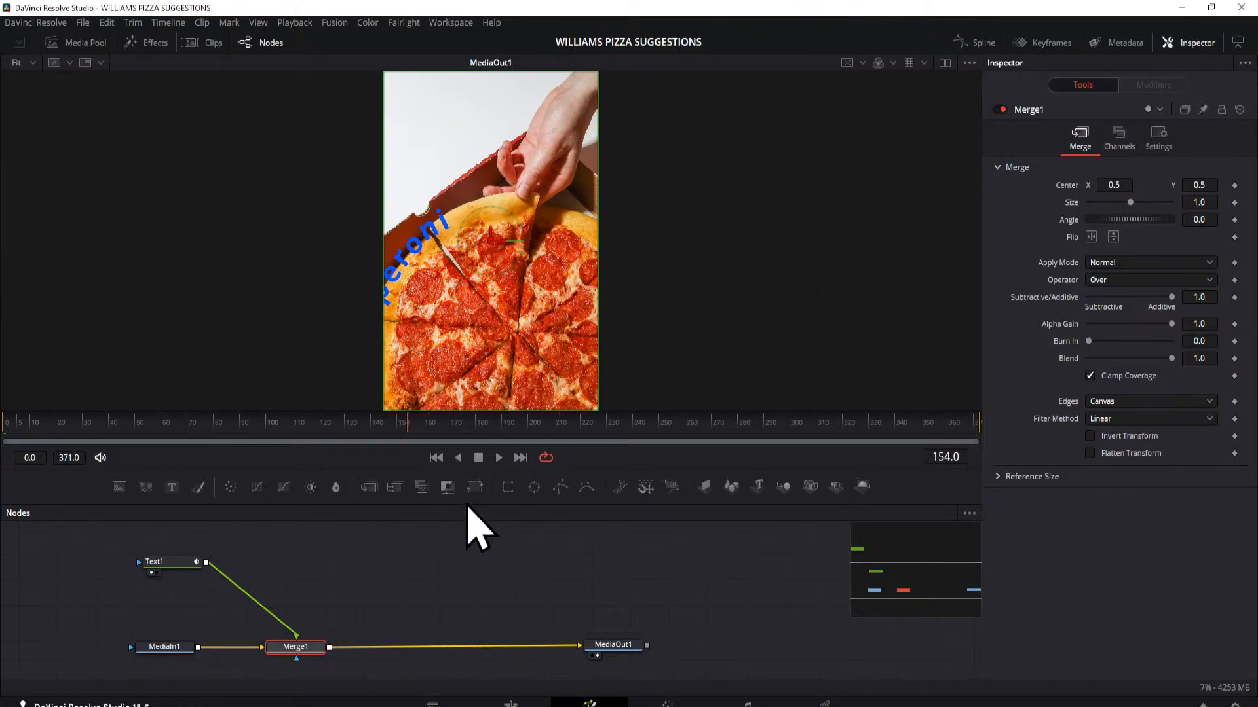
key(shift+4)
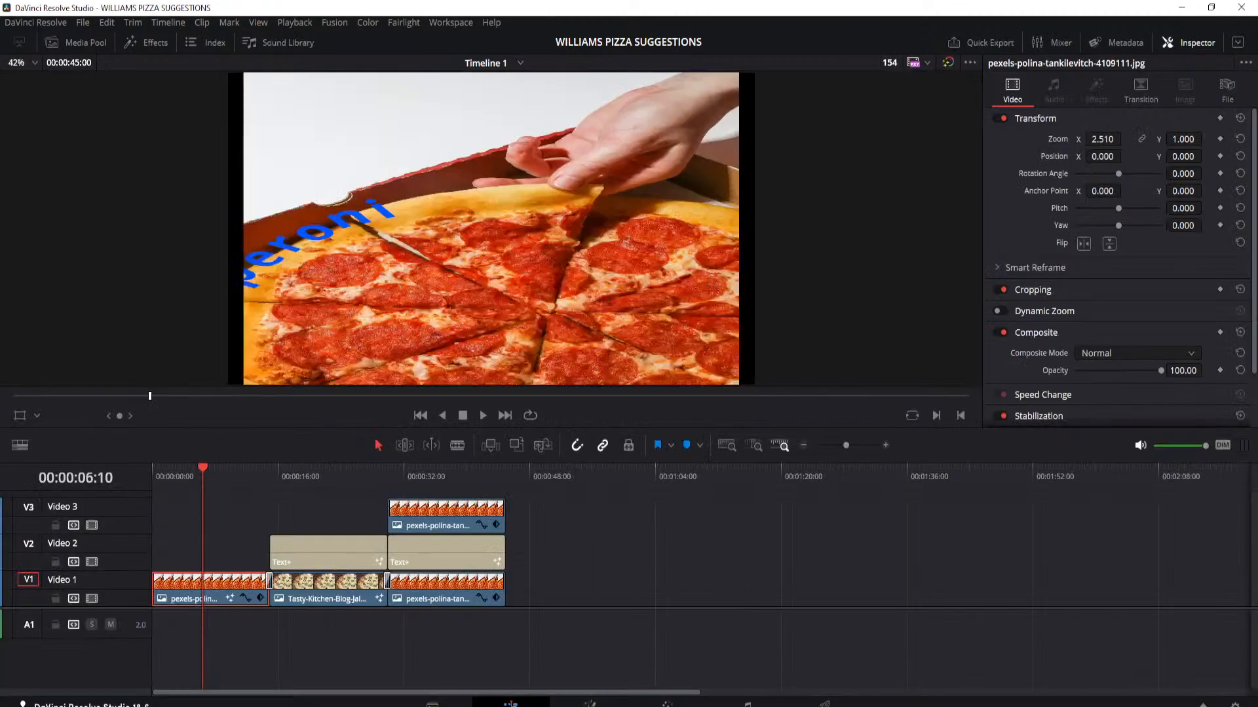
Step: Select the Jalapino Pepper Text+ title over the second clip and inspect its text colour settings without changing them
click(314, 477)
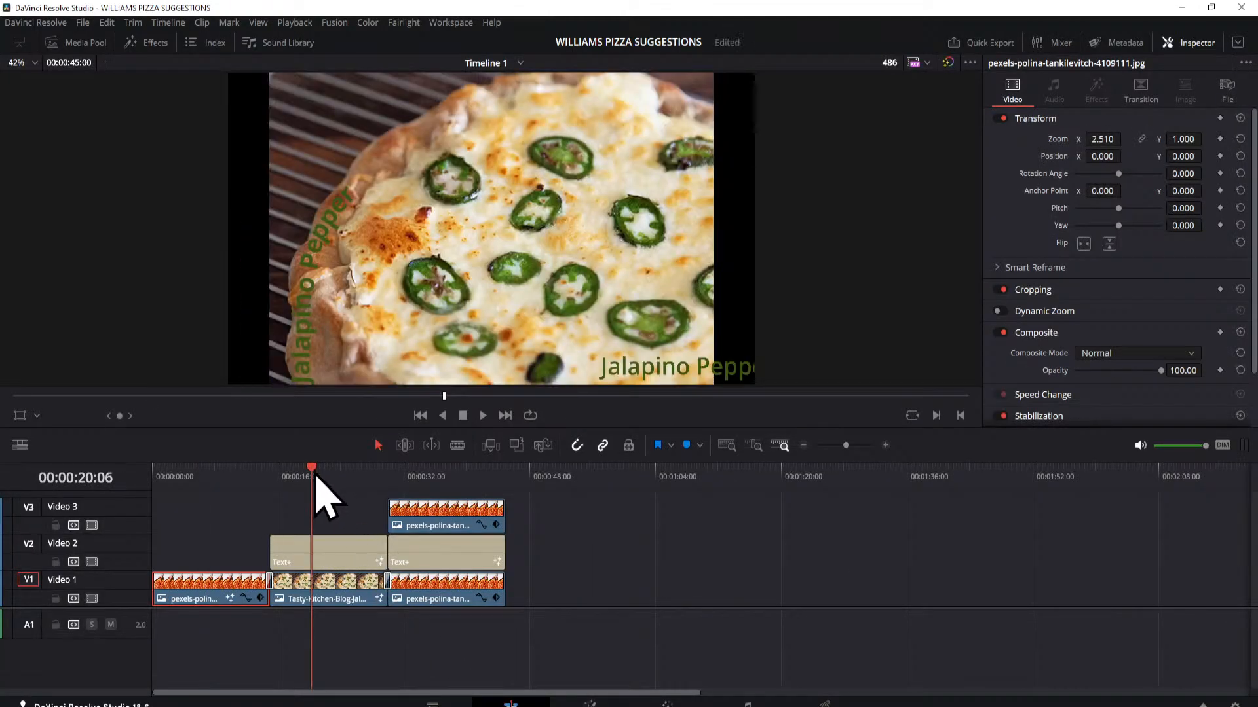
click(329, 558)
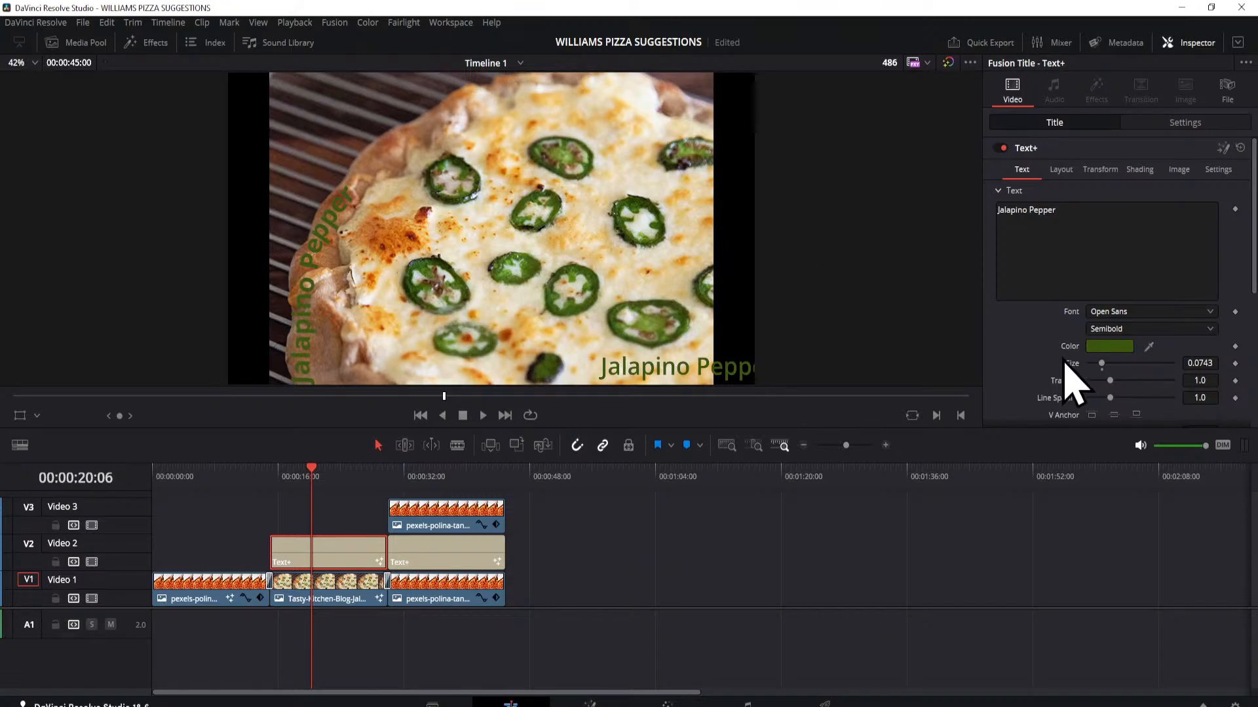
click(1100, 346)
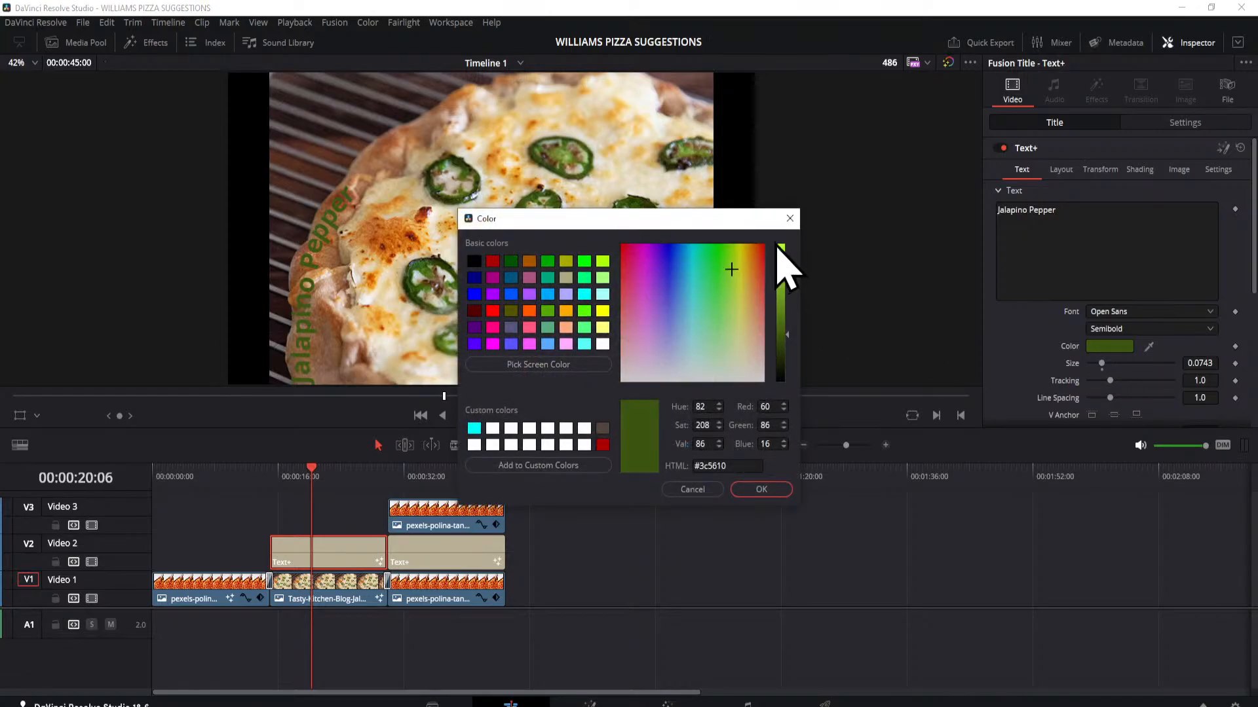
click(790, 219)
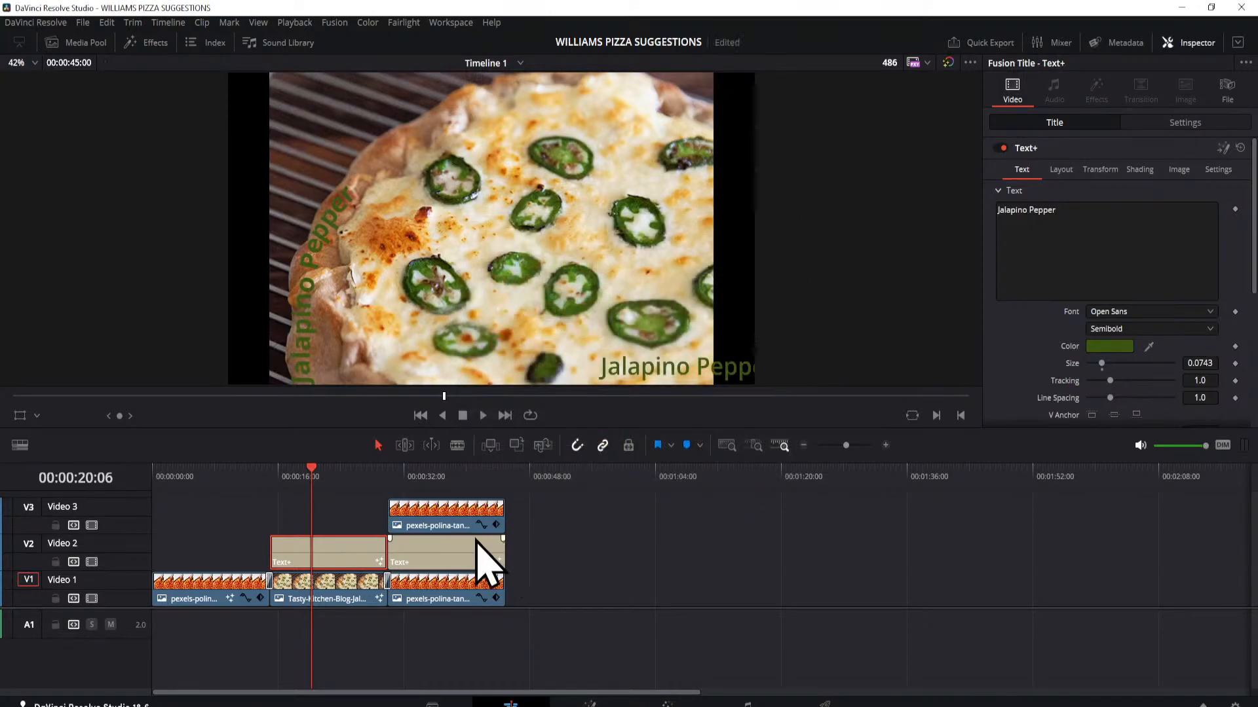
Step: Scrub between the Jalapino Pepper and PEPPERONI sections to compare how their title animations move
drag(315, 469, 440, 531)
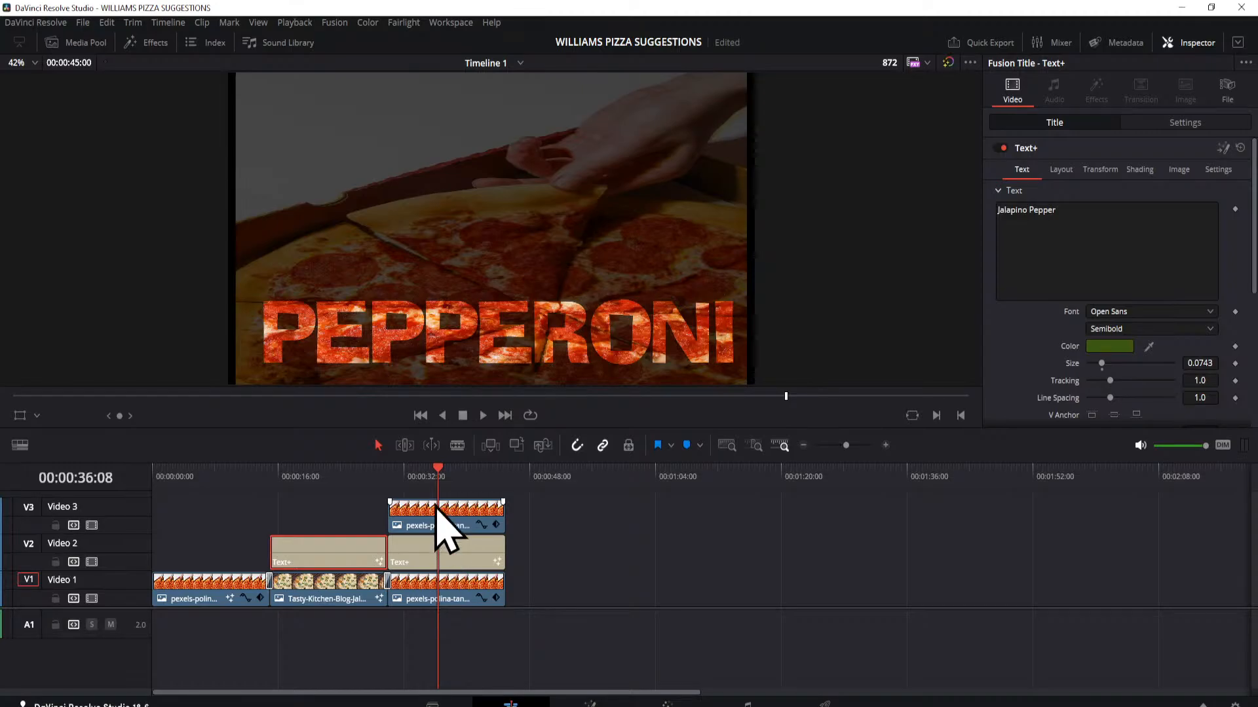
click(305, 483)
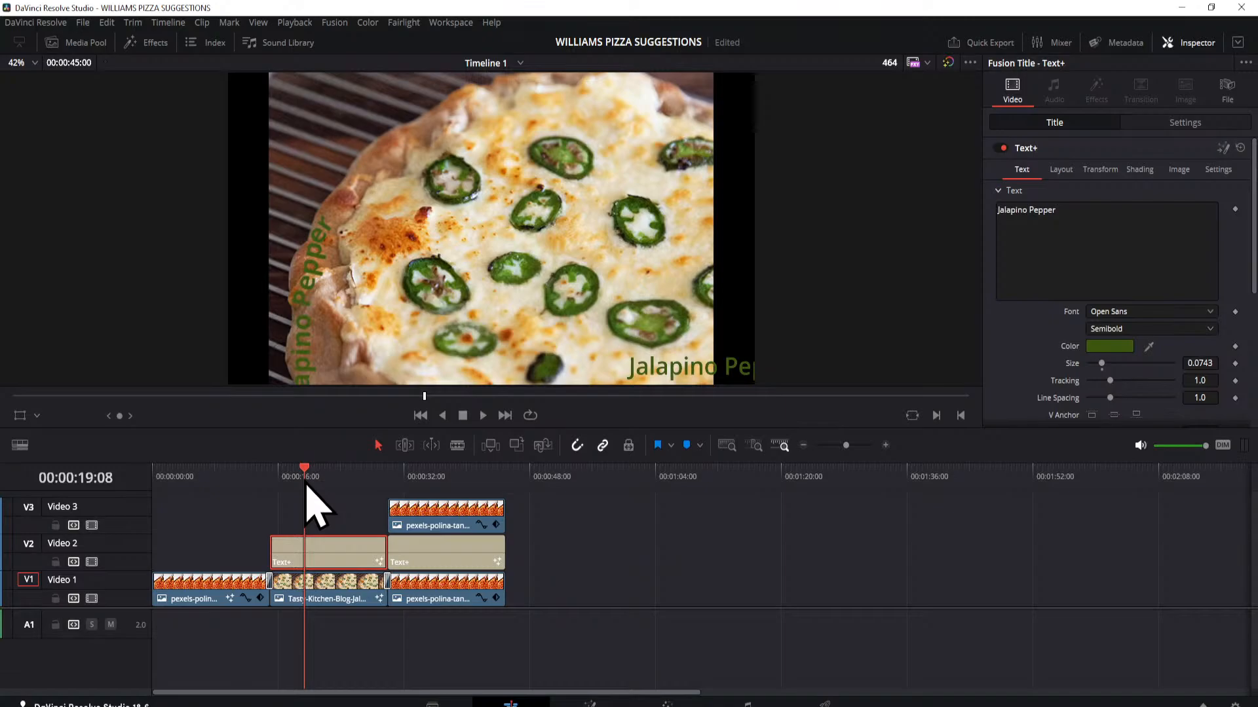
drag(307, 488, 316, 490)
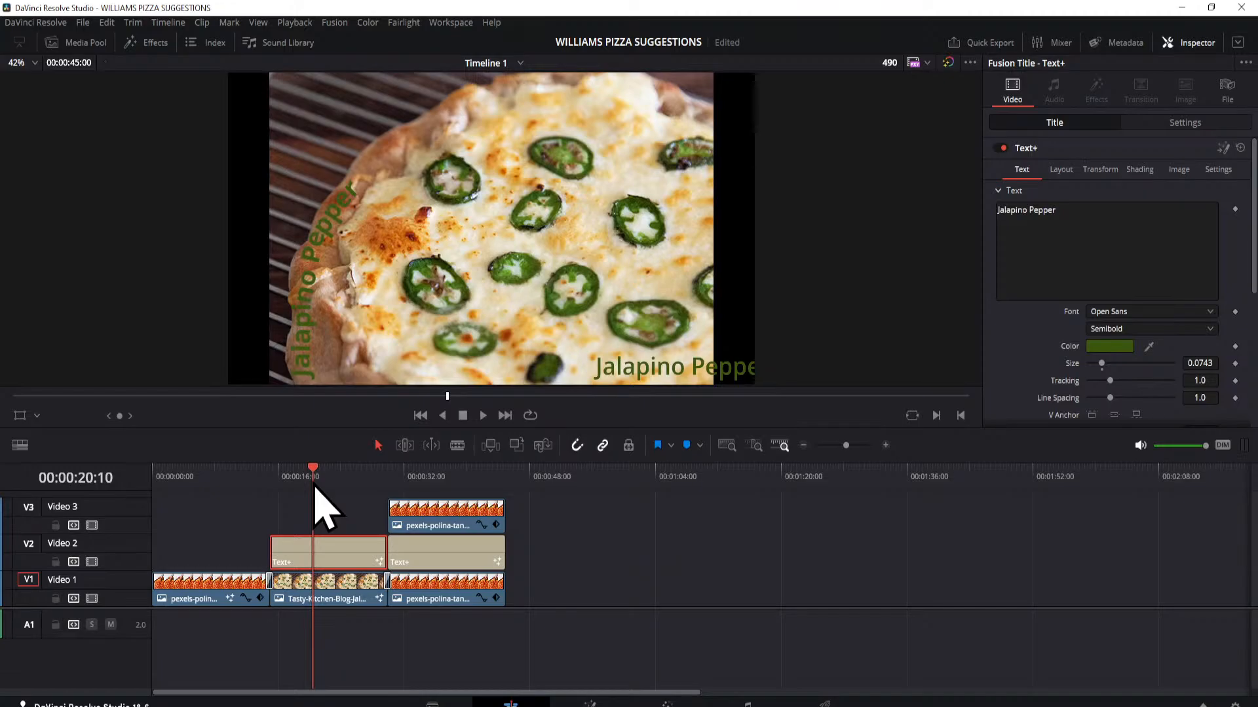
drag(314, 486, 323, 486)
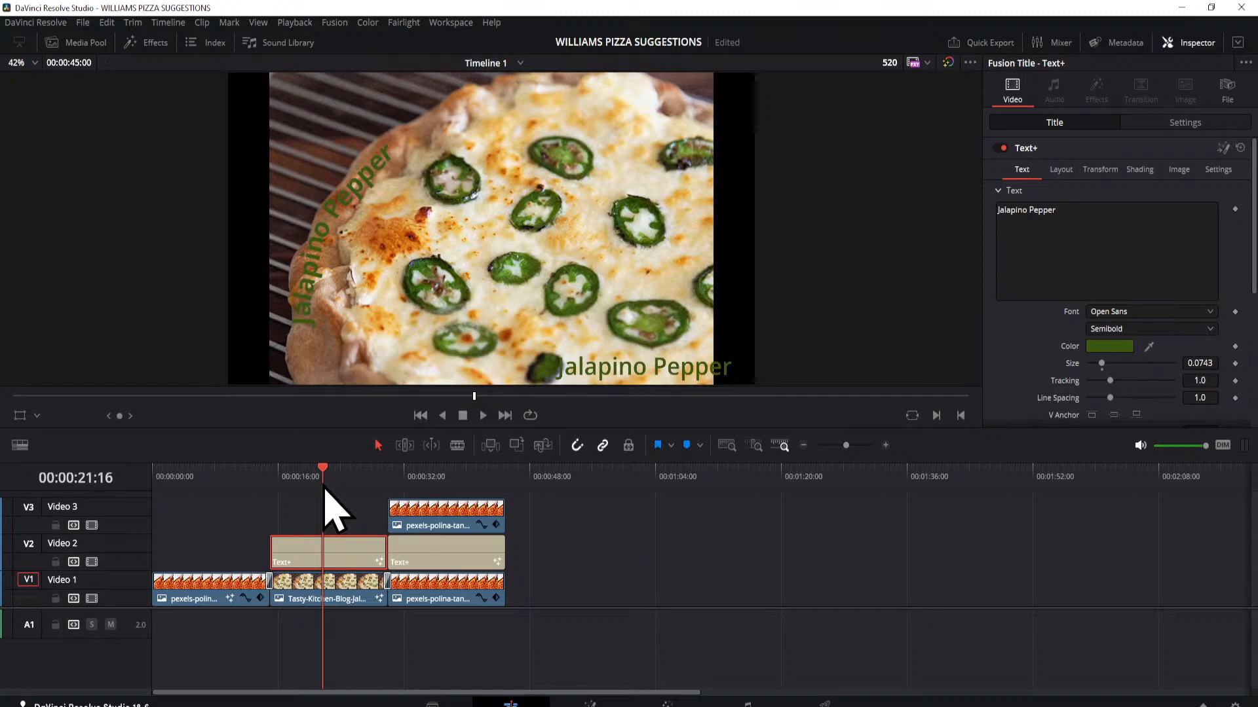
drag(324, 486, 443, 529)
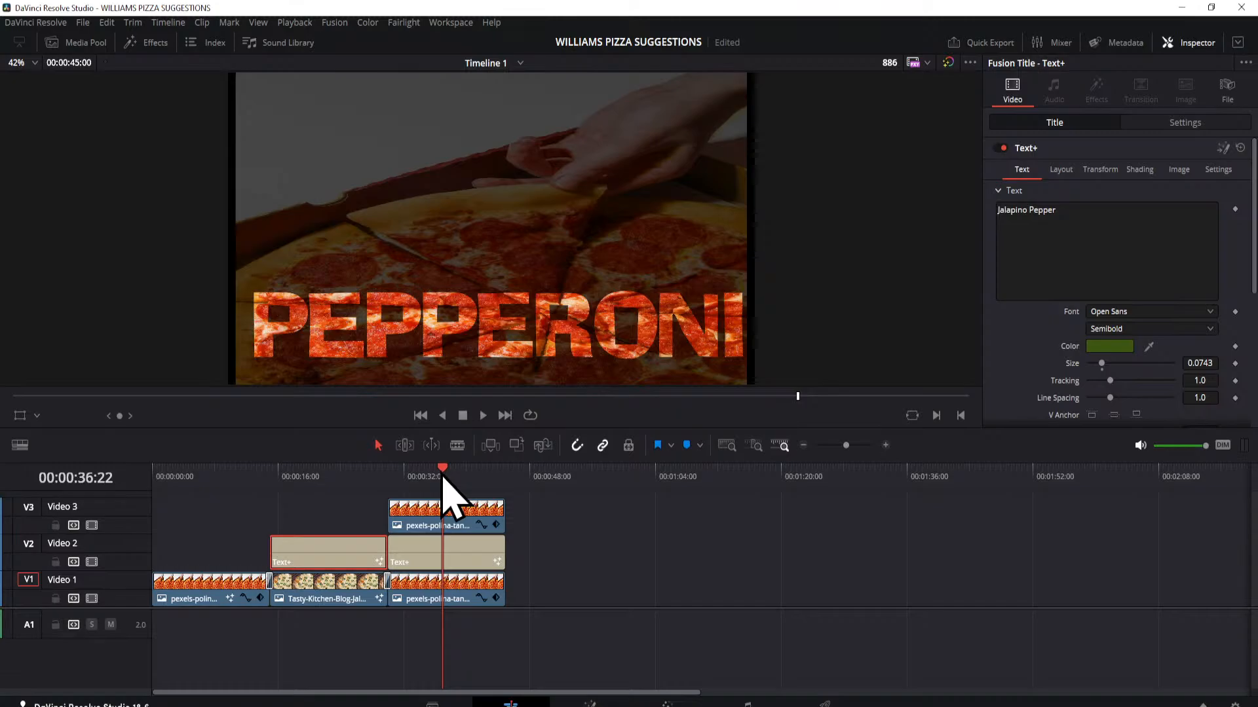
drag(443, 477, 458, 511)
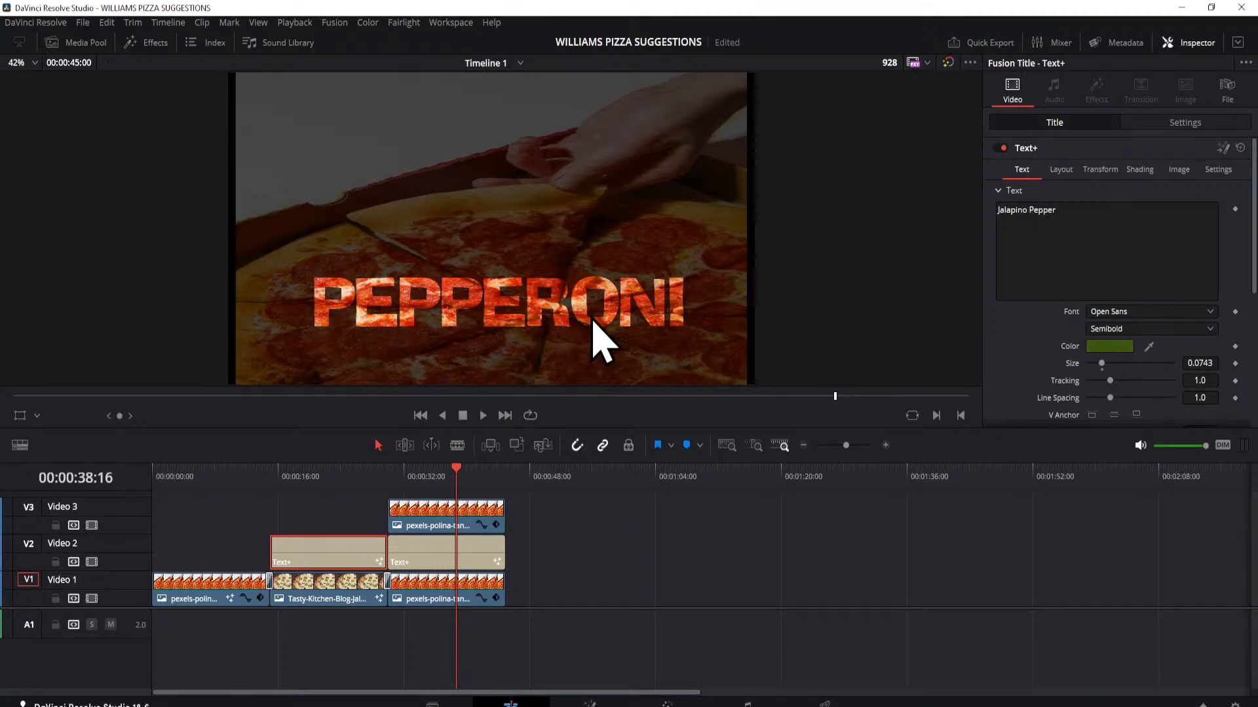
Step: Change the font of the PEPPERONI Text+ title on Video 2 to a dripping marker
click(424, 553)
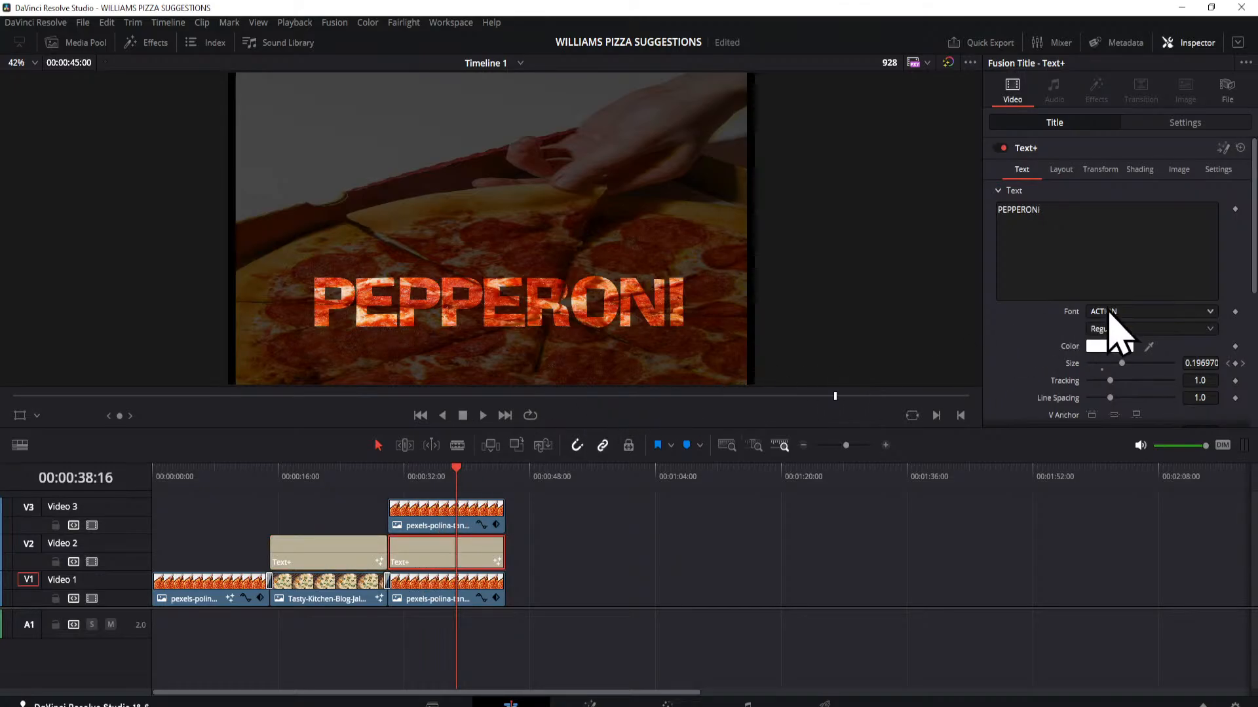
click(1210, 313)
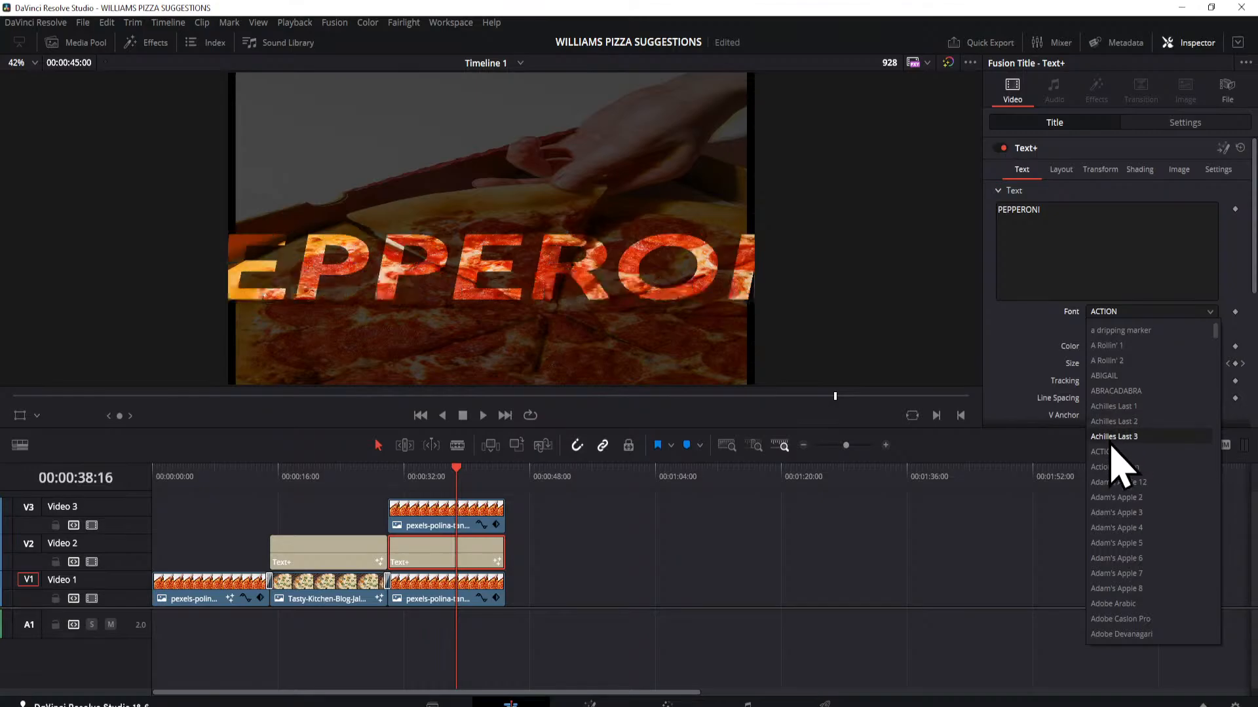
click(1121, 332)
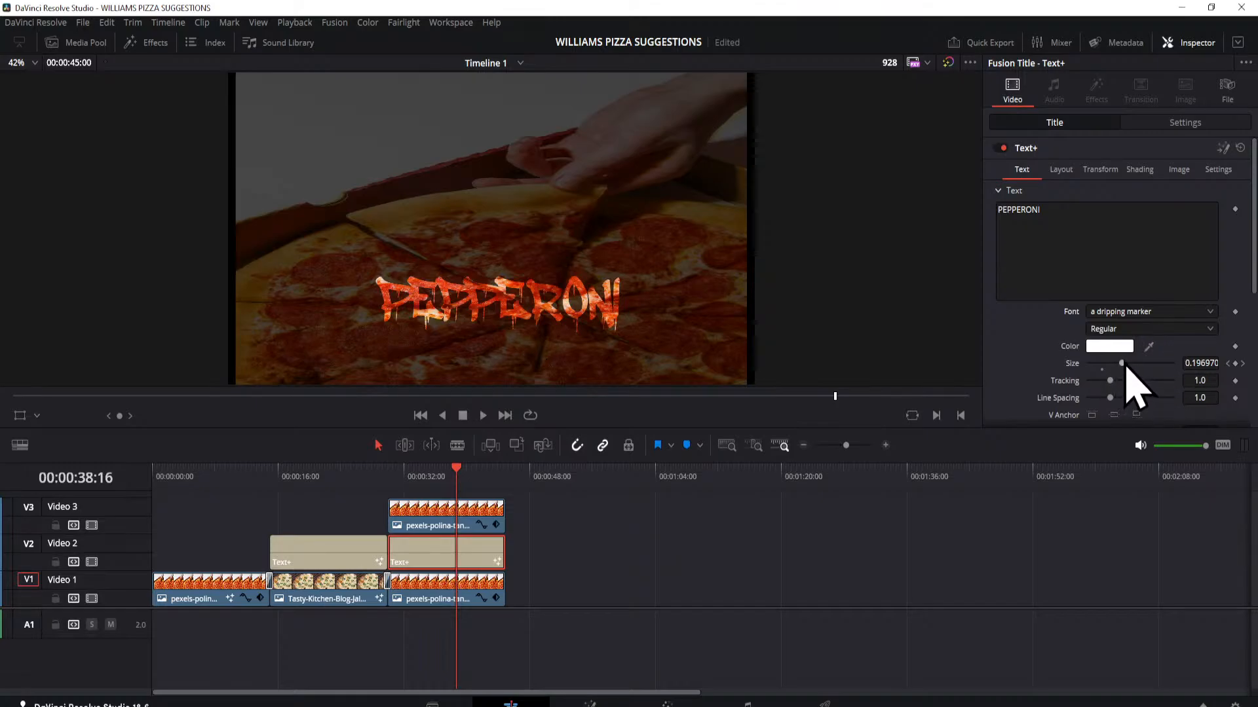
Step: Set the PEPPERONI title's size to about 0.2283 and its tracking to about 1.134
drag(1124, 364, 1158, 381)
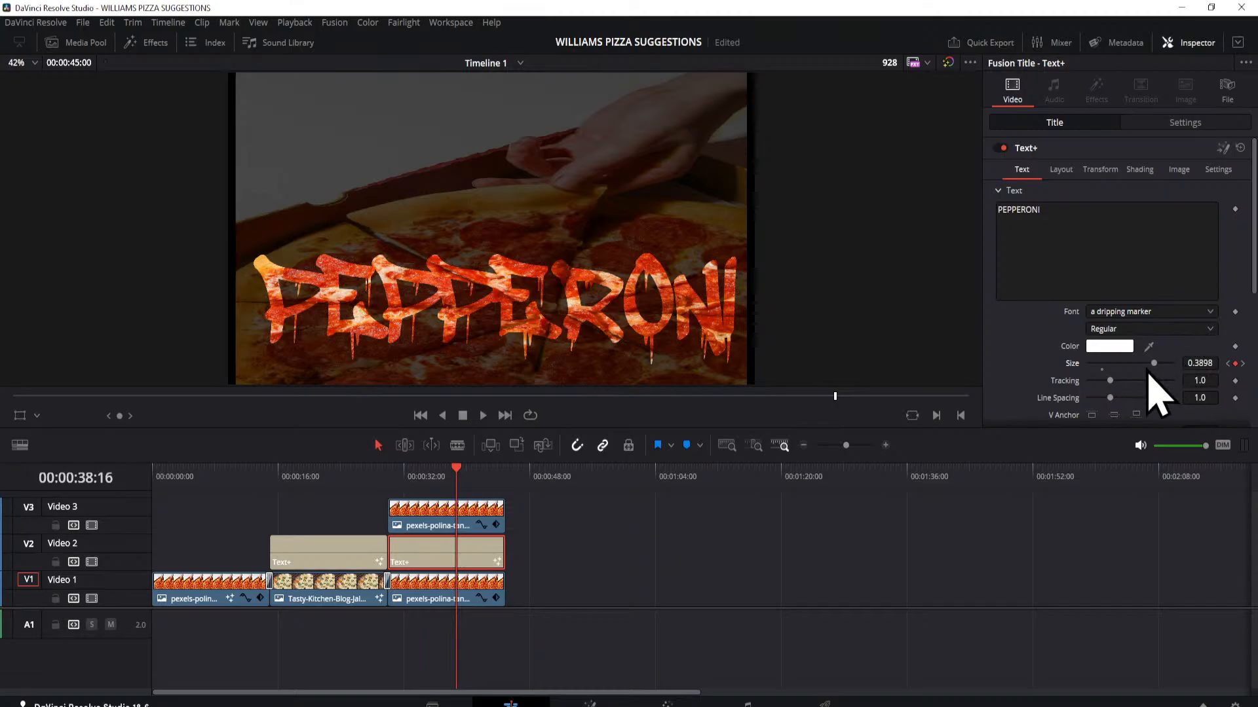
drag(1156, 371, 1118, 387)
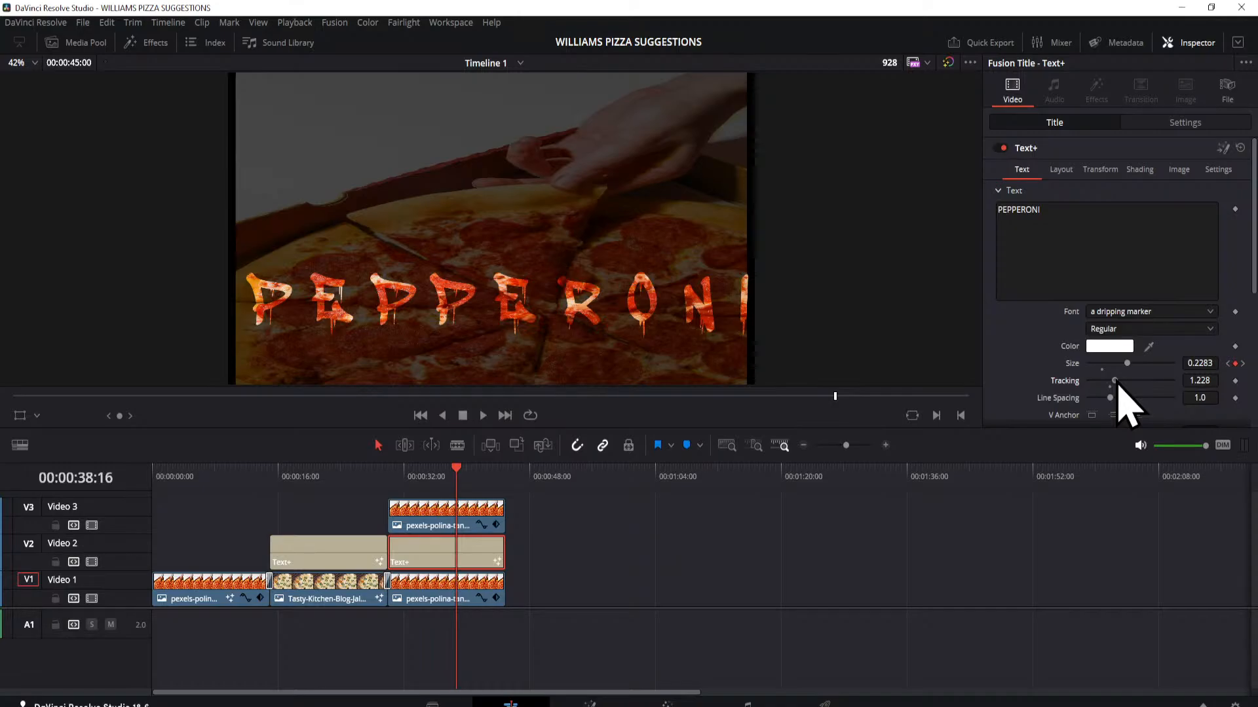
drag(1117, 386, 1115, 385)
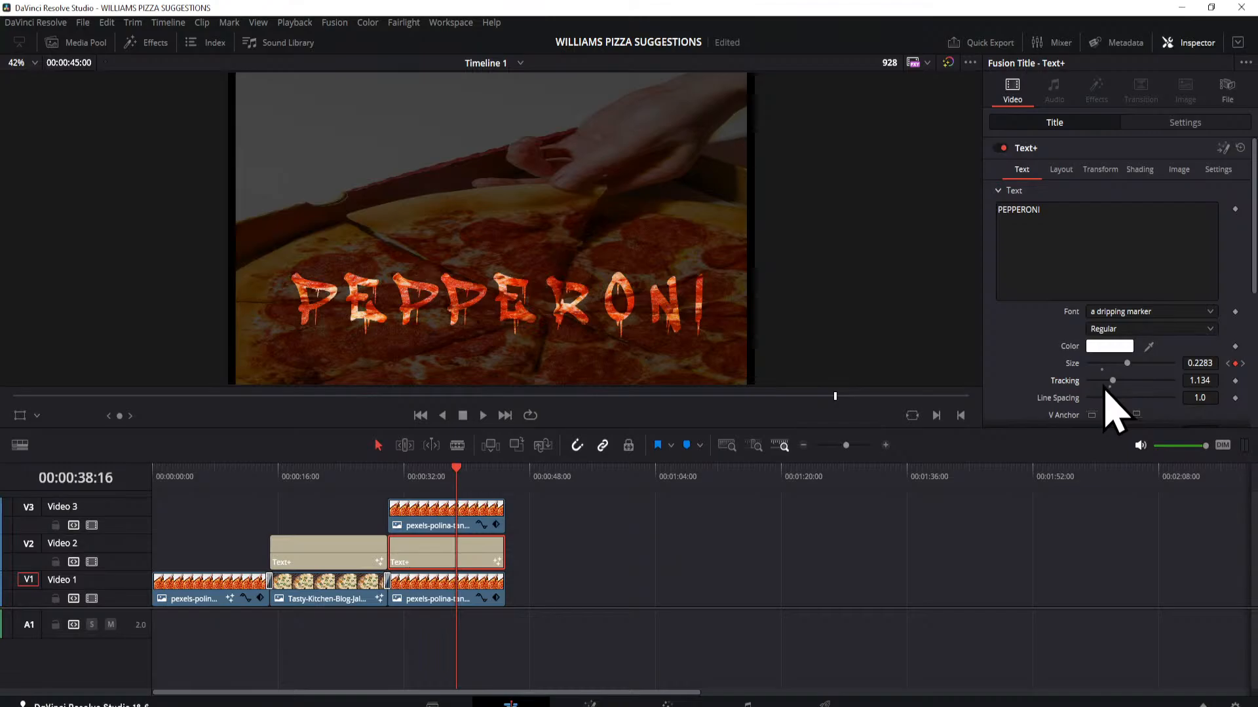
Step: Keyframe the PEPPERONI title's Write On end value from 0.0 at 00:00:30:00 to about 0.986 at 00:00:45:00
scroll(1104, 391, down, 3)
scroll(1110, 409, down, 4)
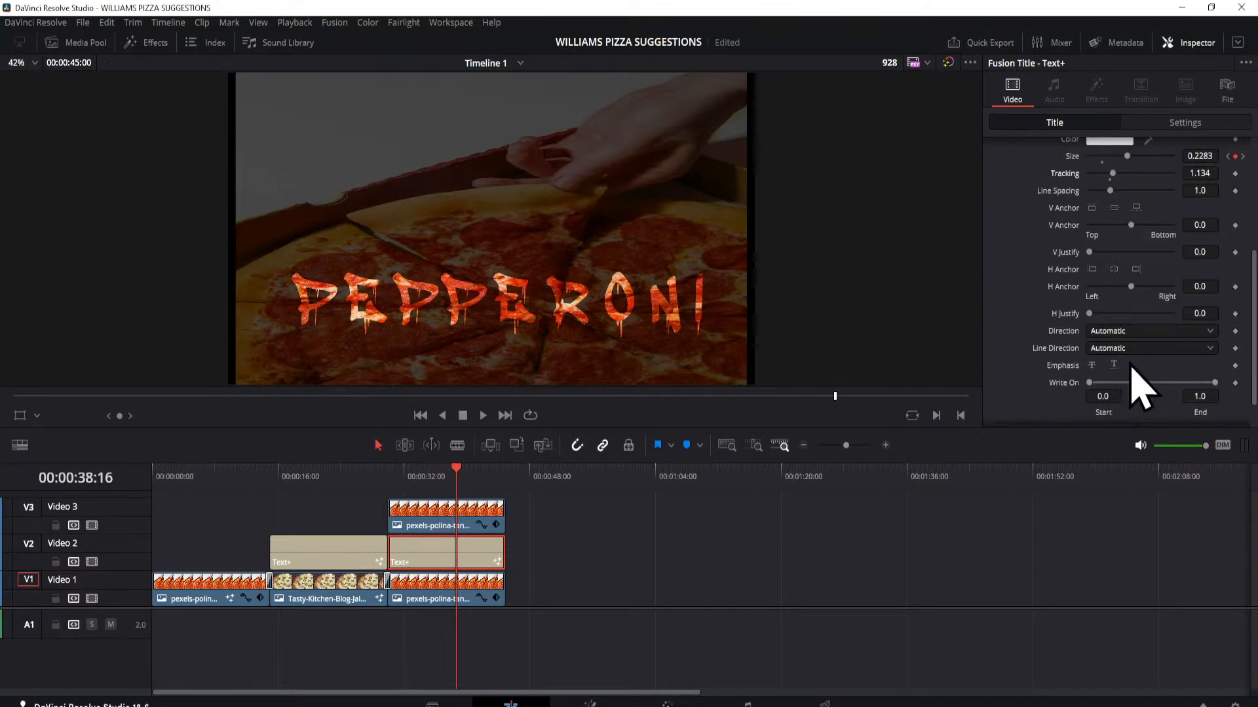
drag(1217, 385, 1084, 397)
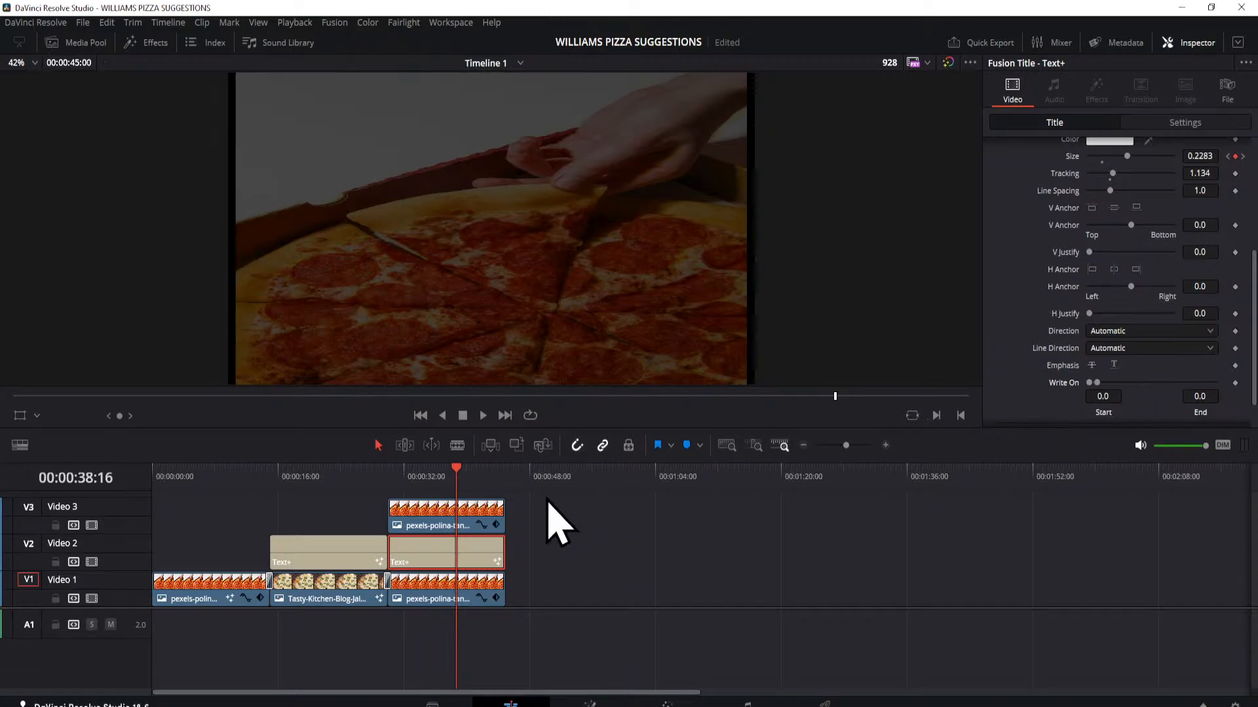
click(392, 471)
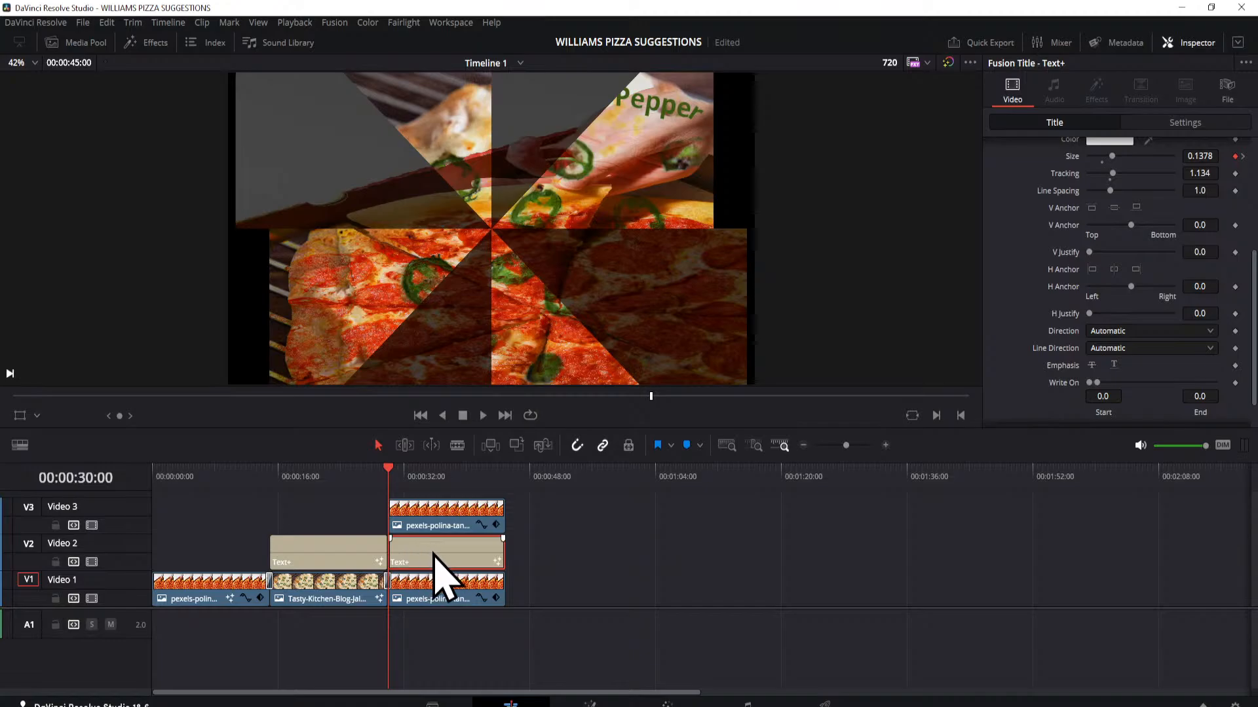
click(1235, 383)
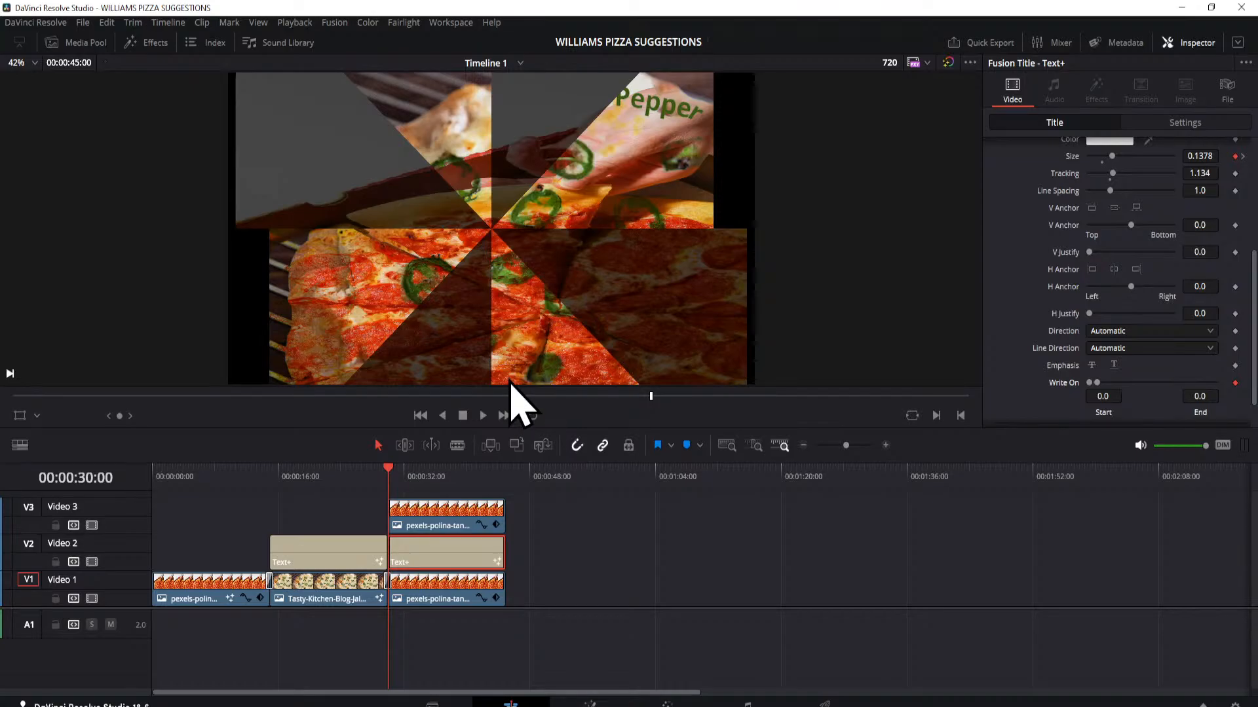
click(503, 416)
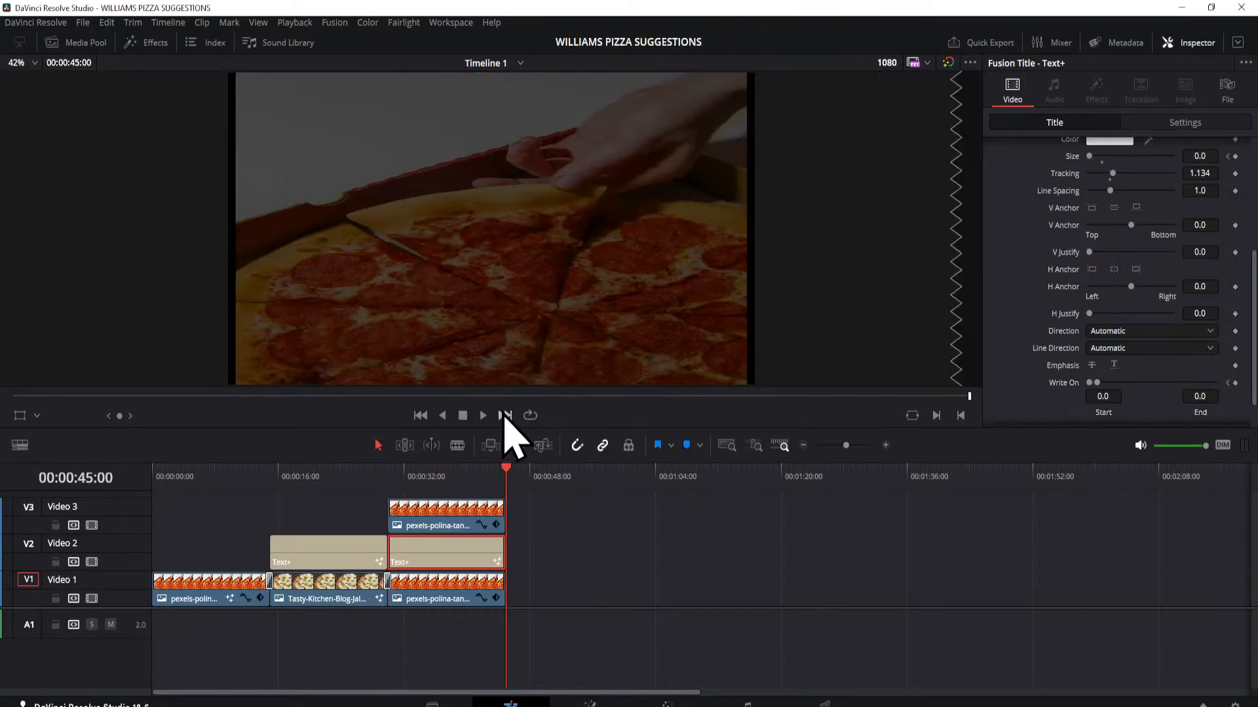
drag(1098, 384, 1214, 386)
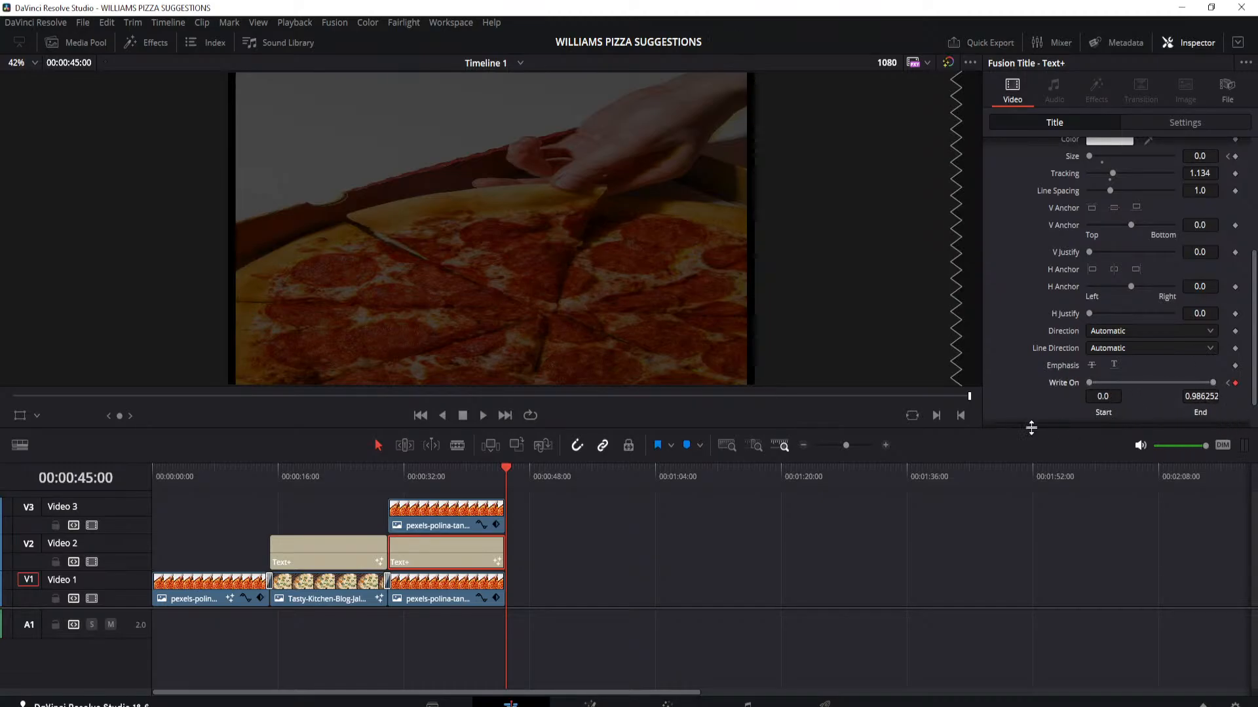
Step: Play back the PEPPERONI clip from 00:00:30:00 and scrub through it to review the write-on animation
click(389, 473)
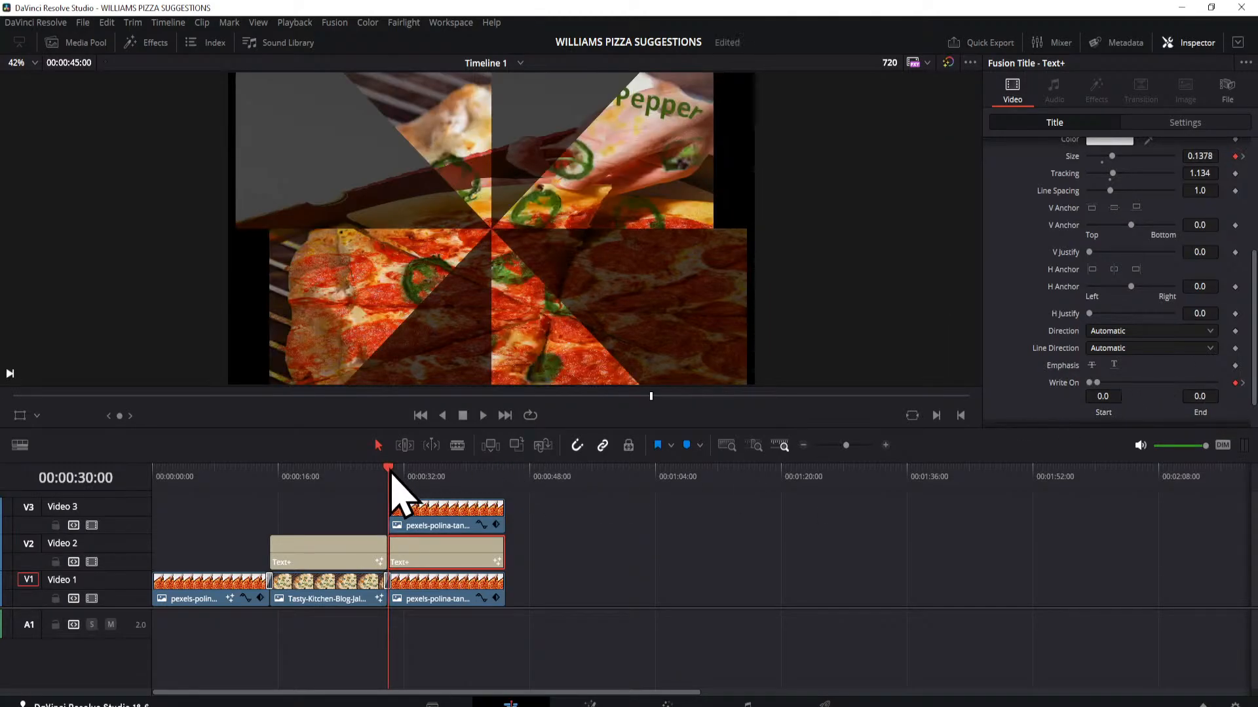
key(space)
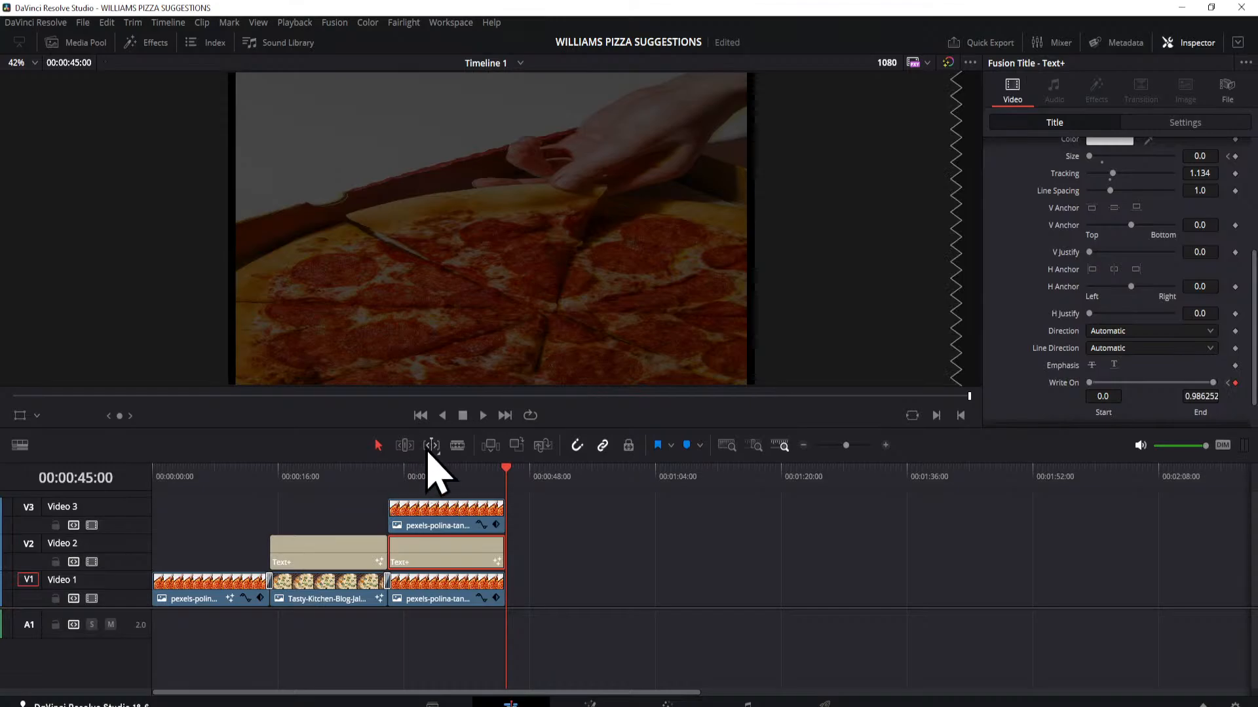
click(472, 470)
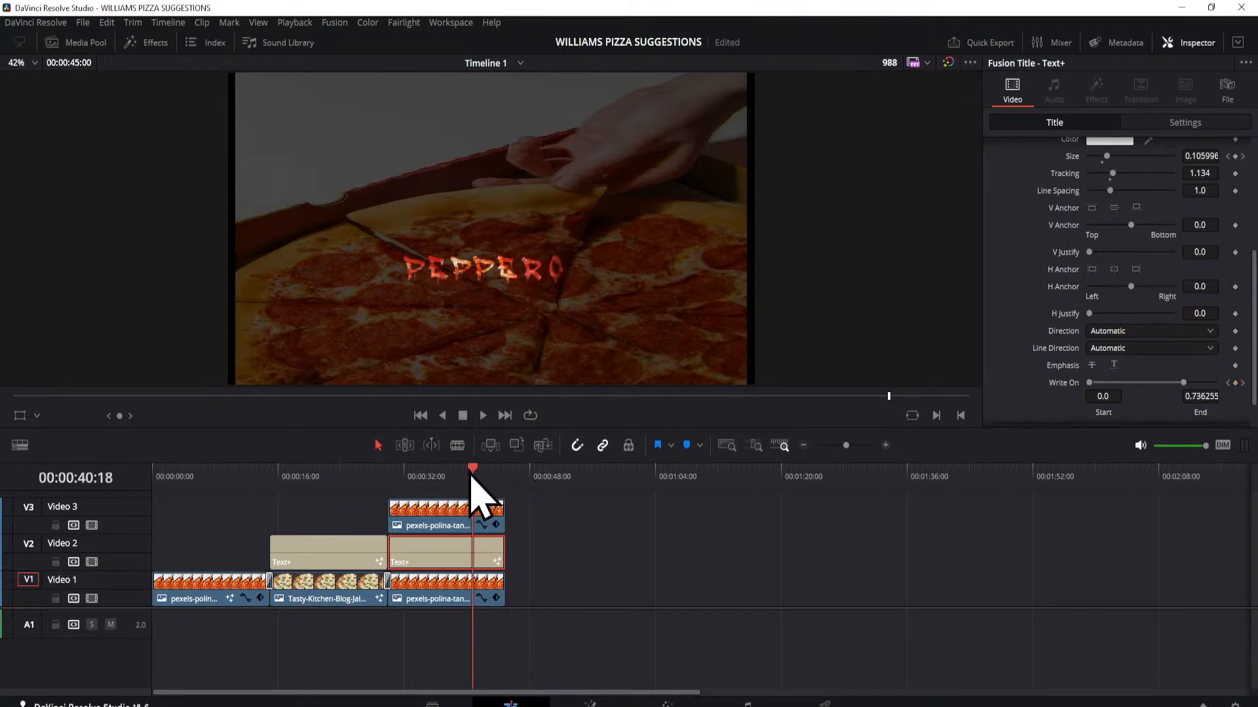
drag(471, 475, 401, 490)
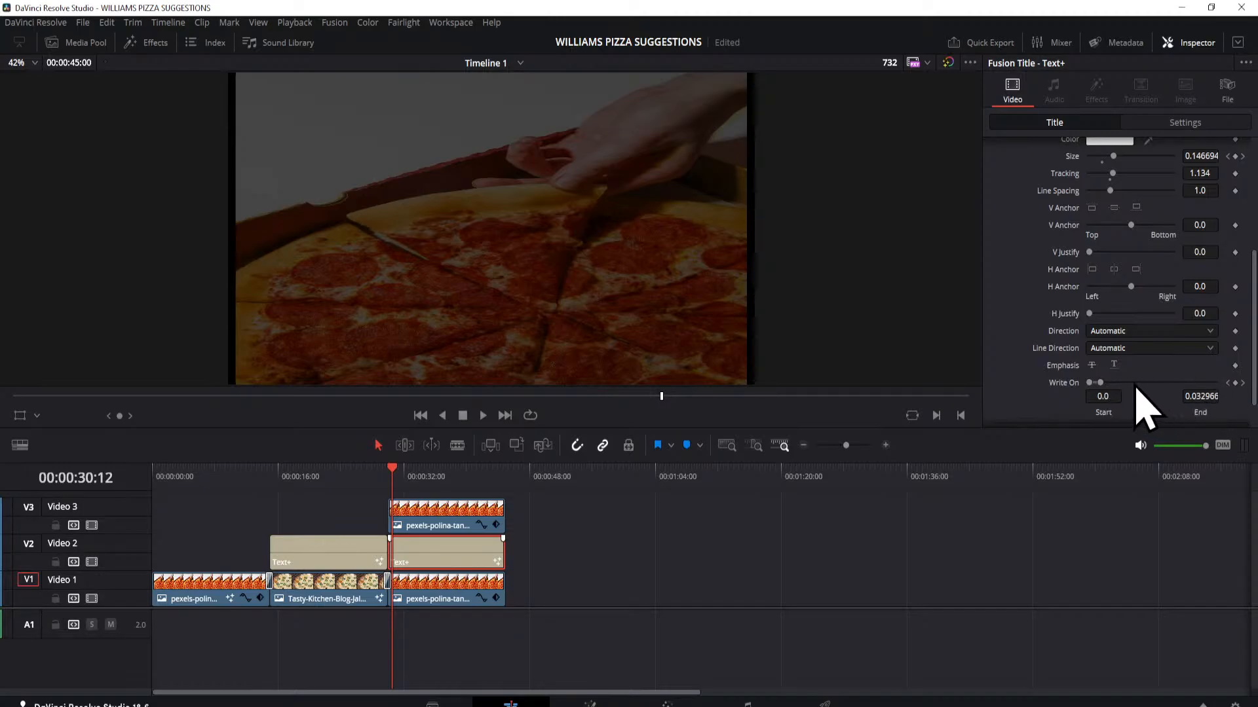
Step: Go through the PEPPERONI title's Write On keyframes and add one at 00:00:29:12 with an end value of 0.0
click(1243, 383)
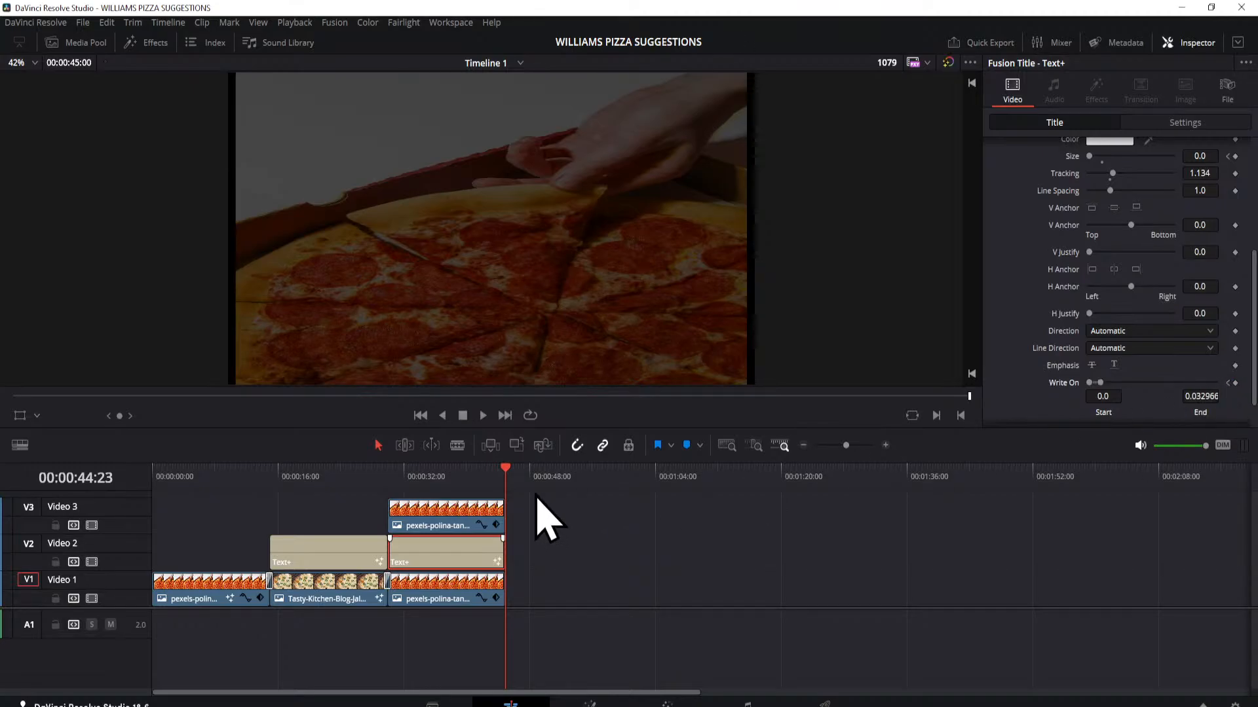
drag(507, 473, 385, 498)
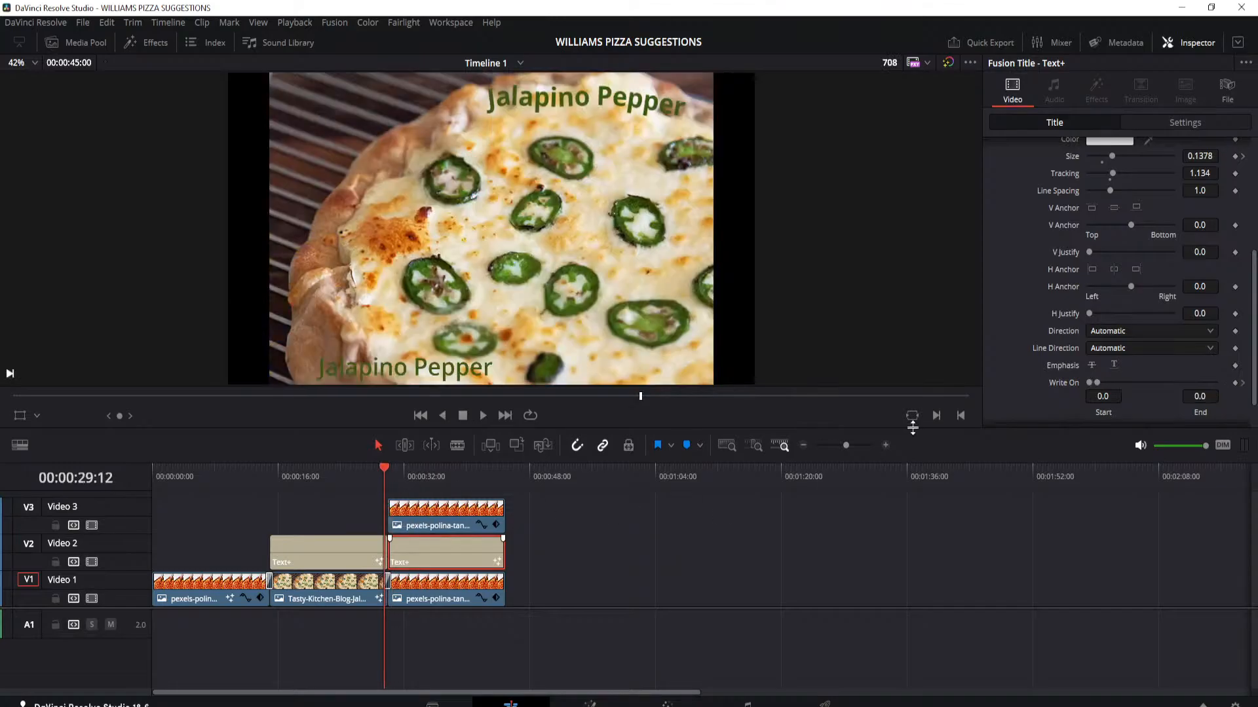
click(1234, 383)
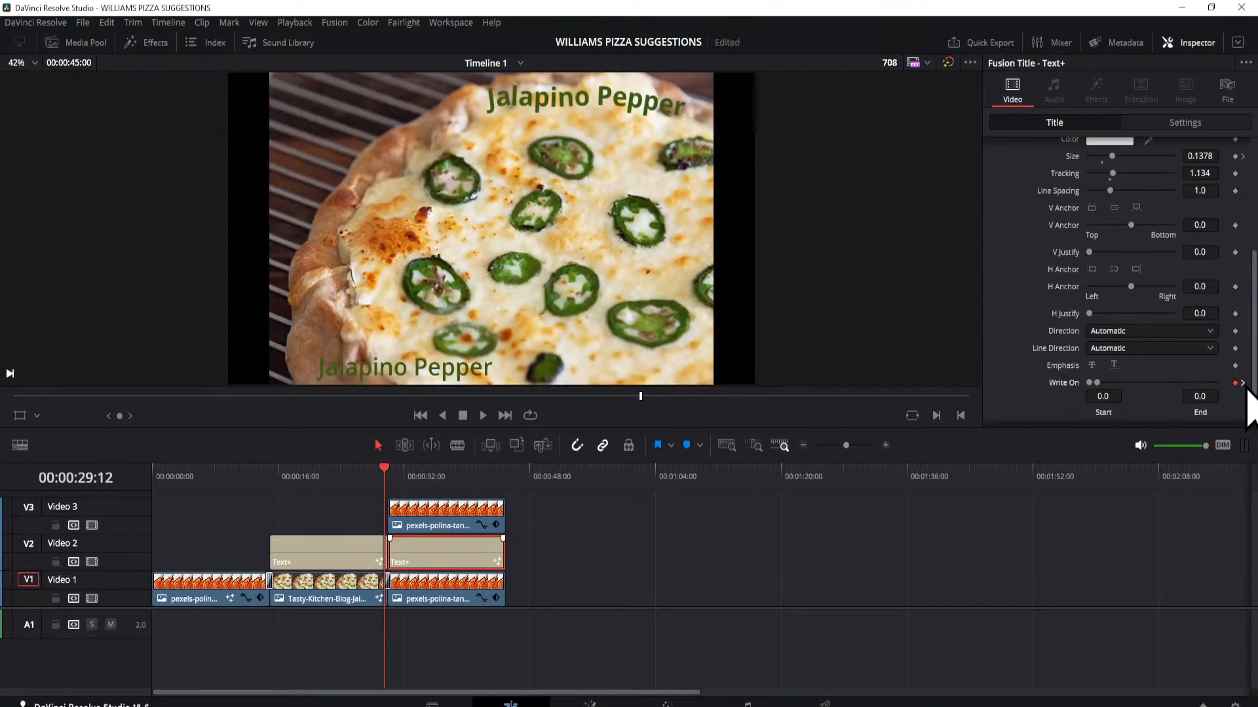
Step: Go through the PEPPERONI title's Write On keyframes around 00:00:30:00 and remove them
click(1242, 383)
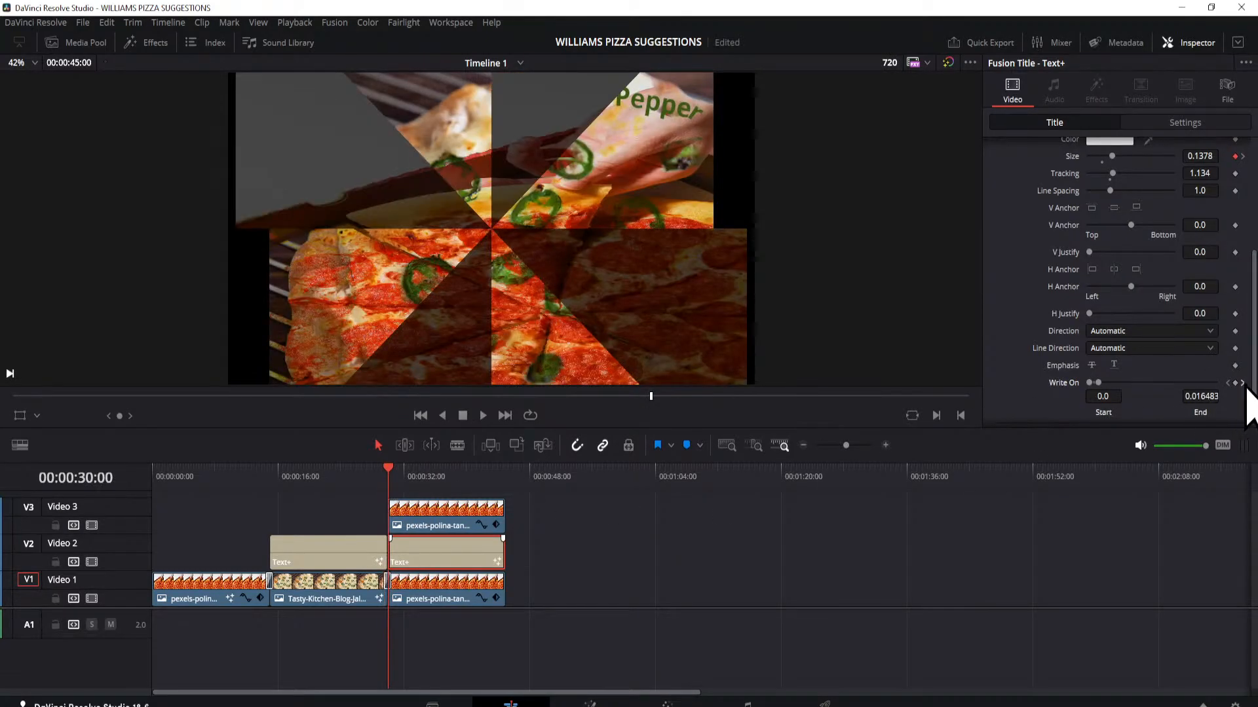
click(1242, 383)
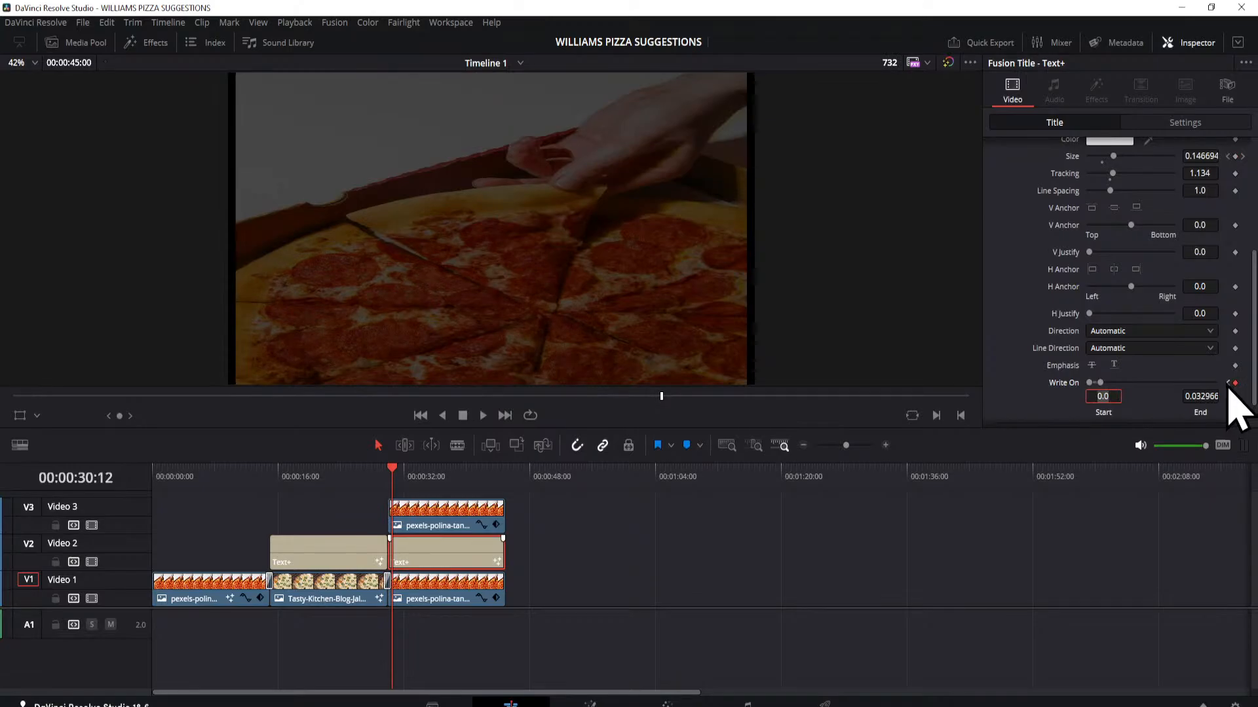
click(1228, 383)
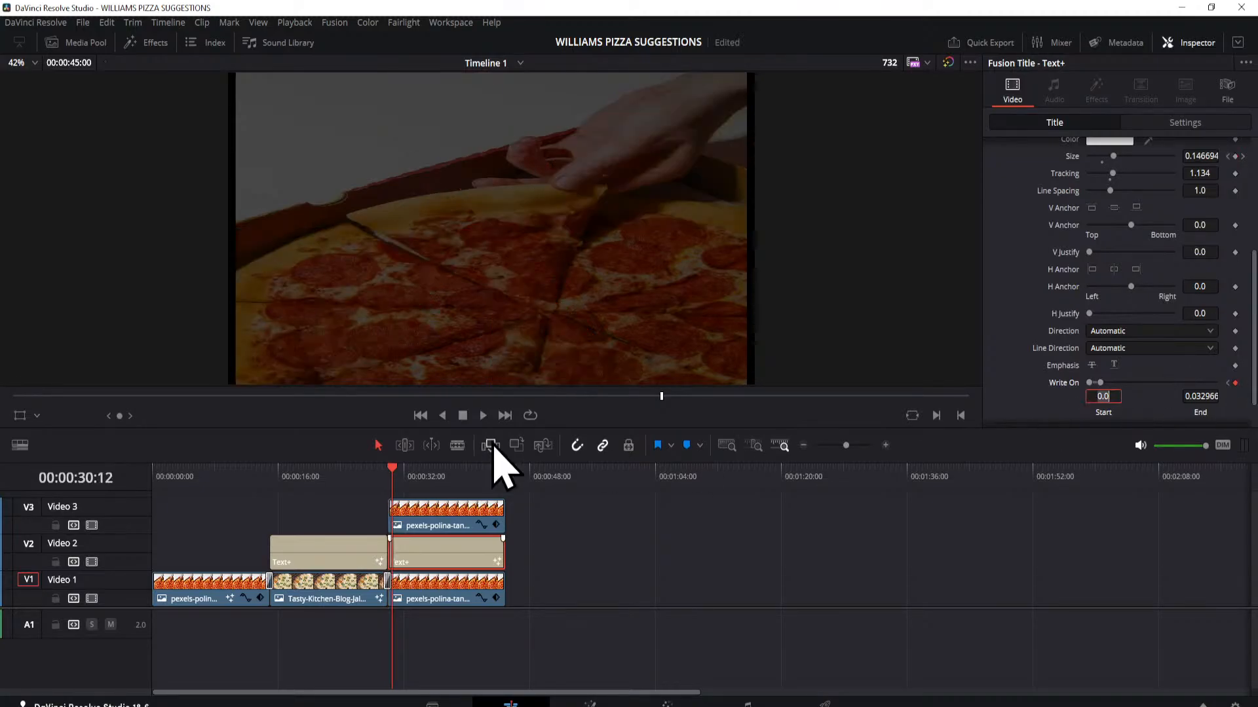
mouse_move(393, 472)
mouse_down()
mouse_move(470, 478)
mouse_move(405, 481)
mouse_move(450, 493)
mouse_move(402, 493)
mouse_up()
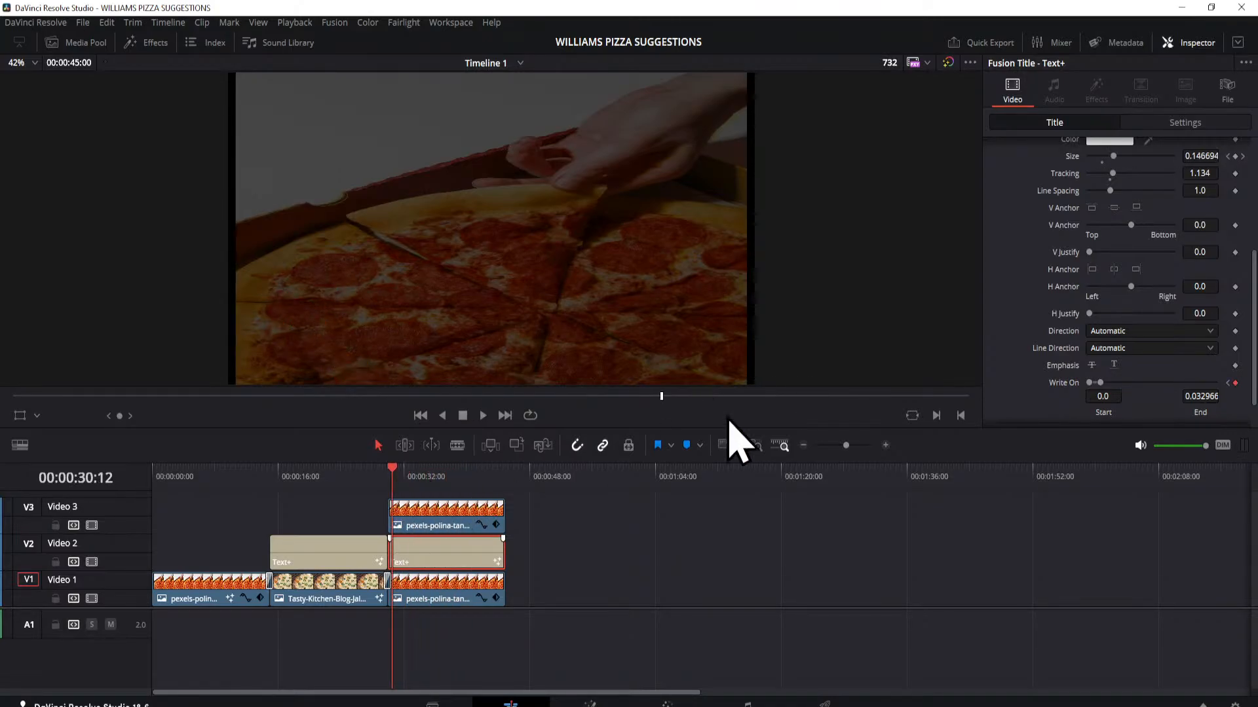
click(1228, 383)
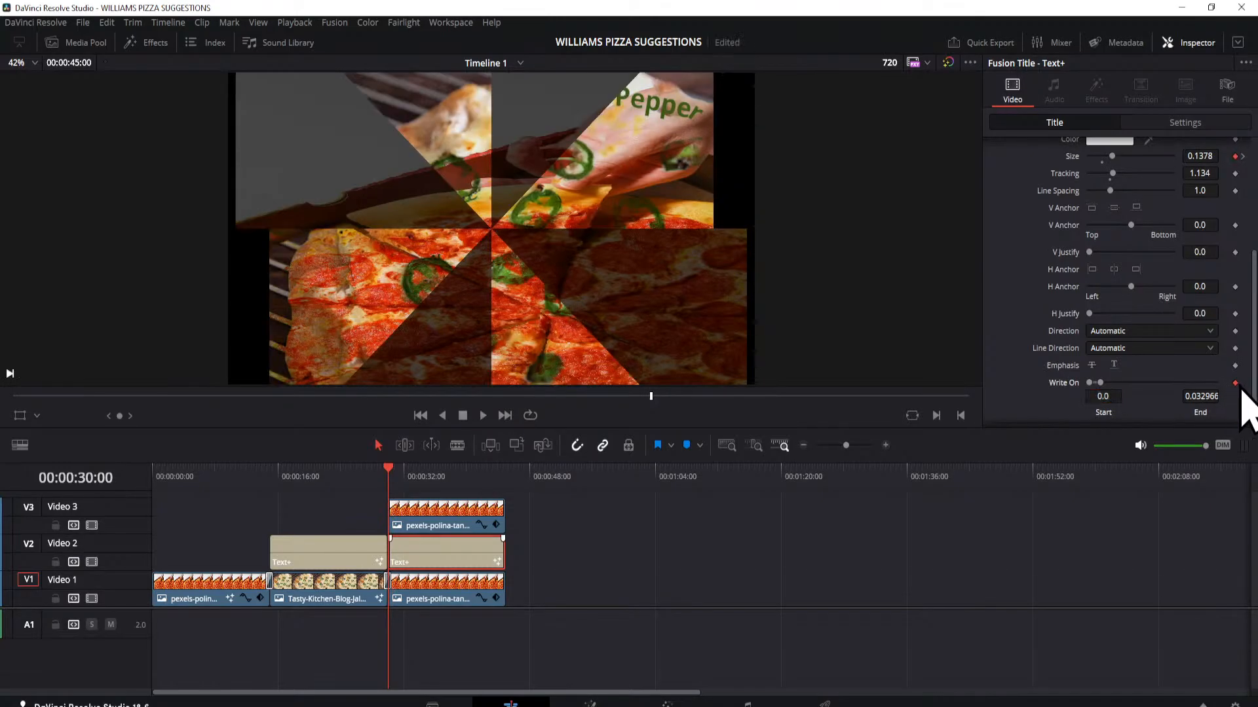
click(407, 478)
drag(409, 477, 405, 511)
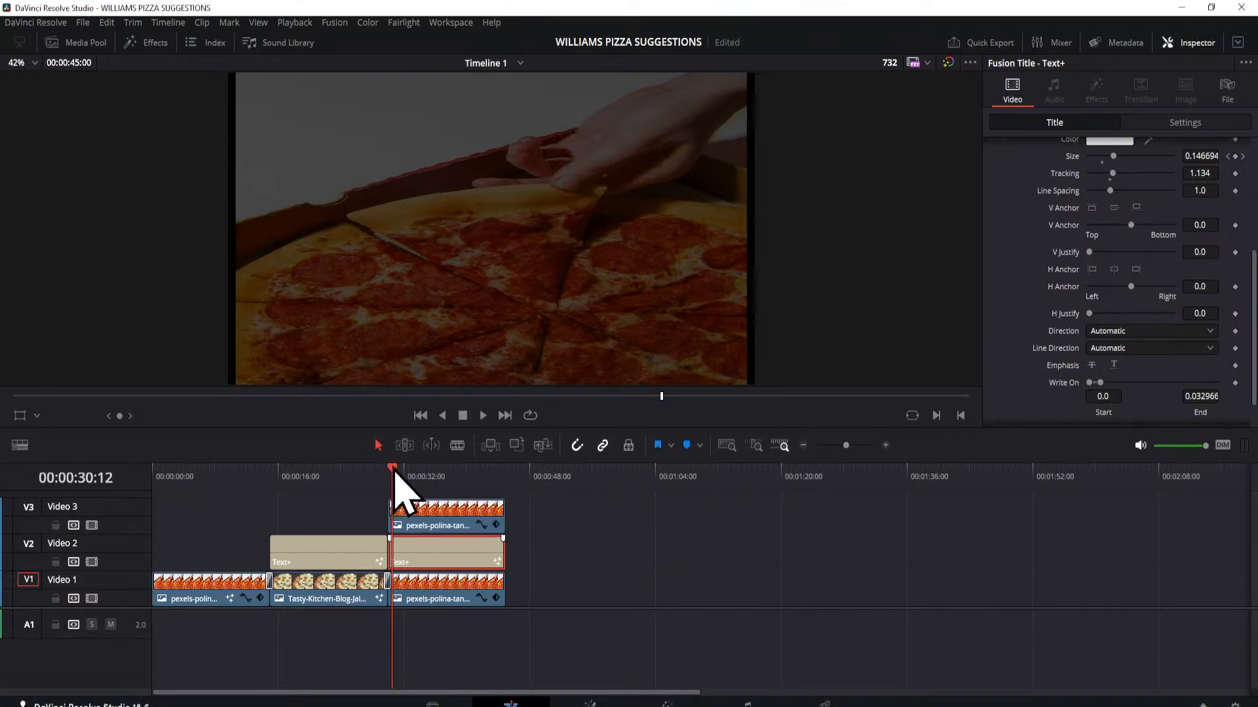
Step: Set the PEPPERONI title's Write On end value to 1.0 at 00:00:34:12 and scrub to 00:00:37:16 to check it
drag(394, 471, 423, 472)
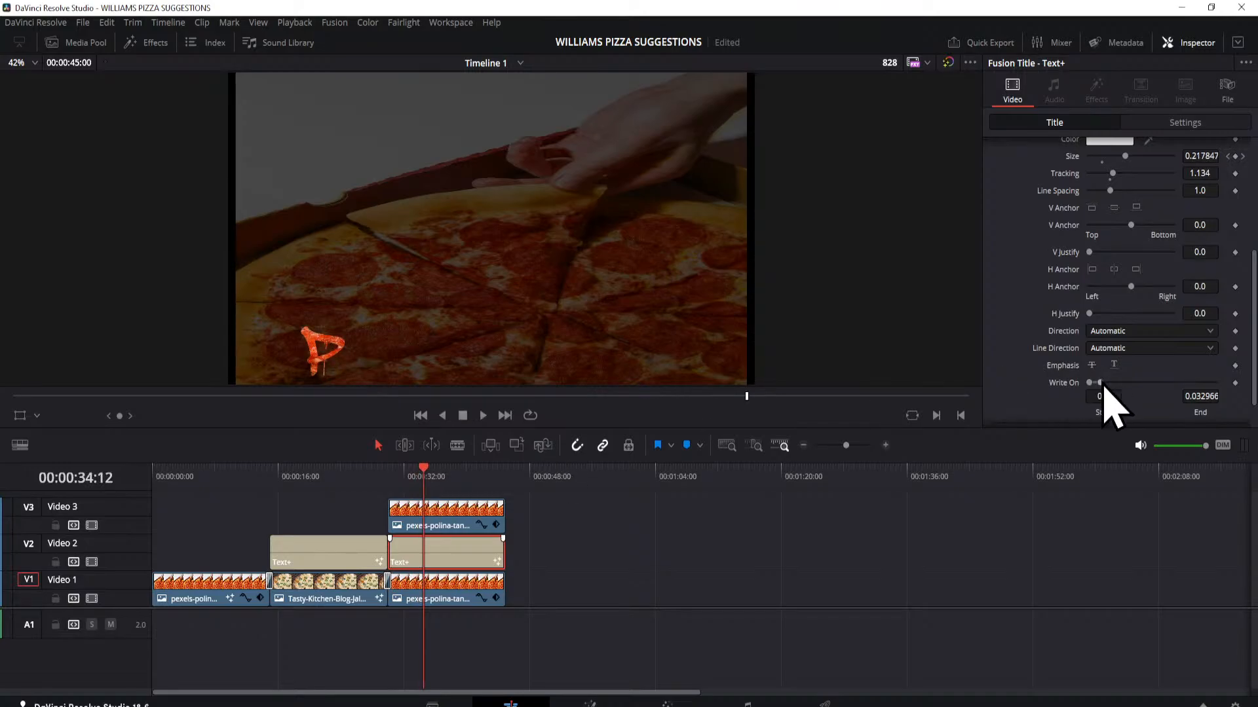
drag(1103, 387, 1132, 415)
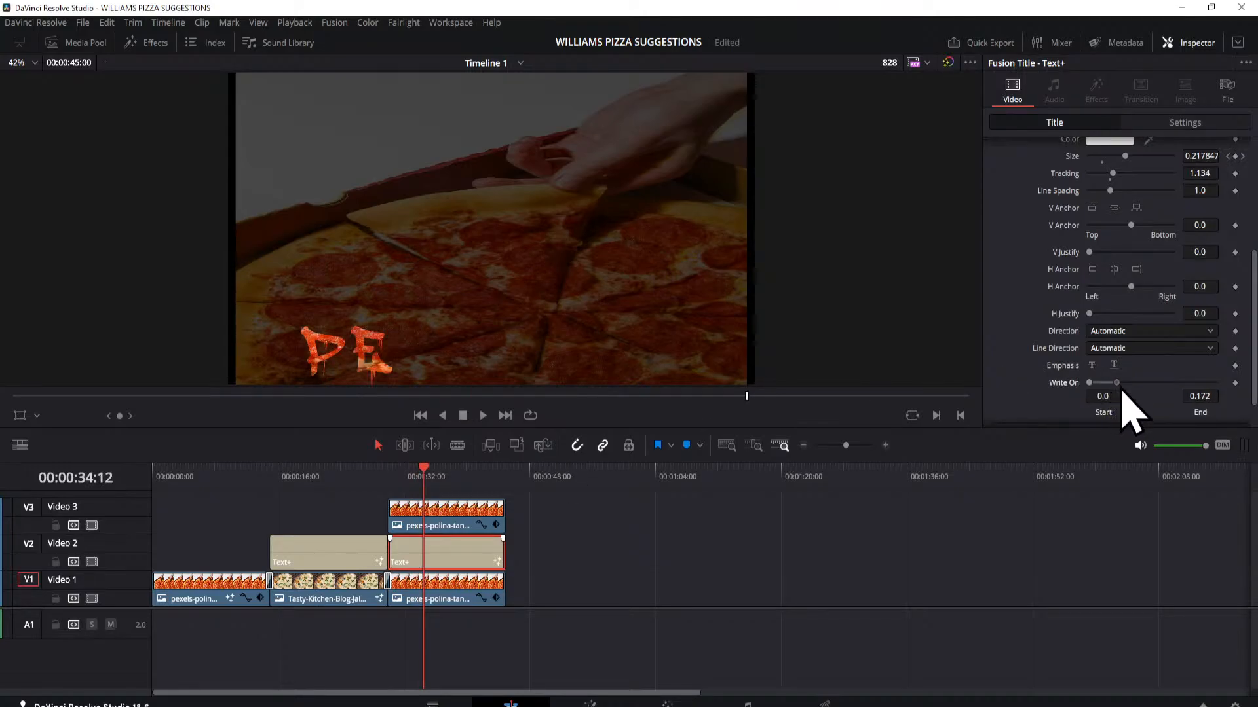
drag(1128, 386, 1244, 407)
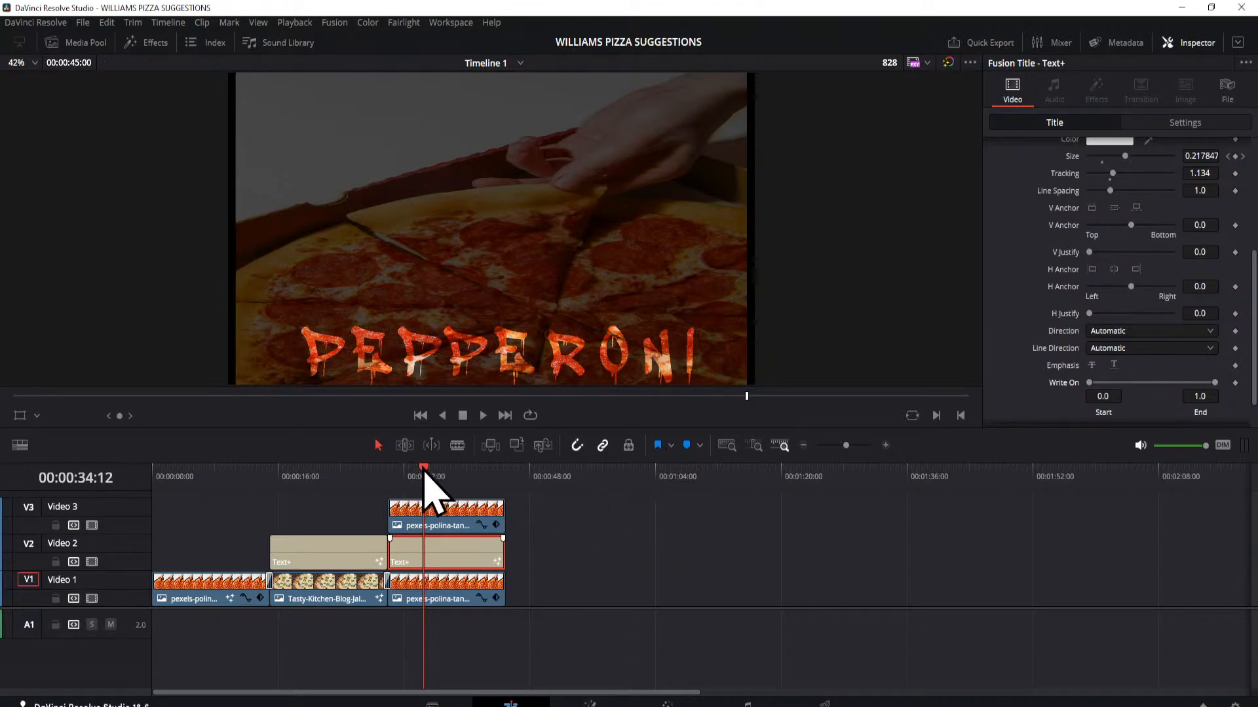
drag(424, 473, 449, 481)
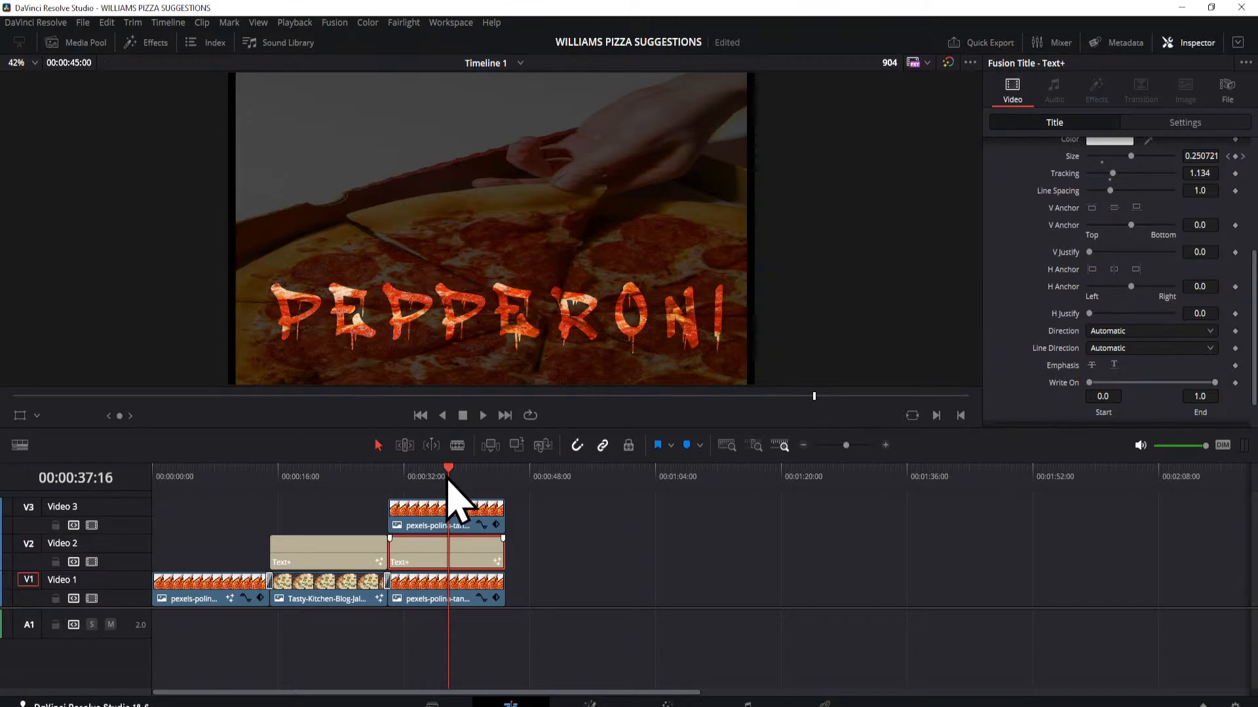
Step: Close the WILLIAMS PIZZA SUGGESTIONS project in the Project Manager and open the I-5 Processor Opening project
click(1203, 706)
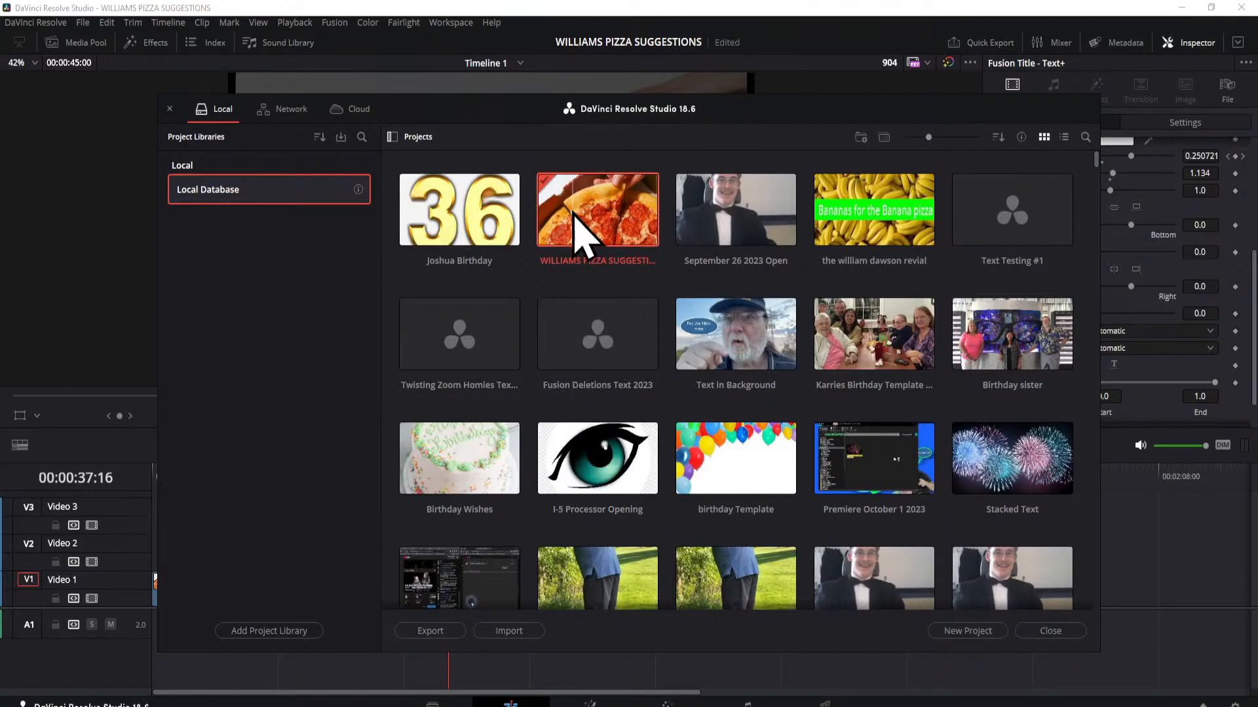
right_click(595, 216)
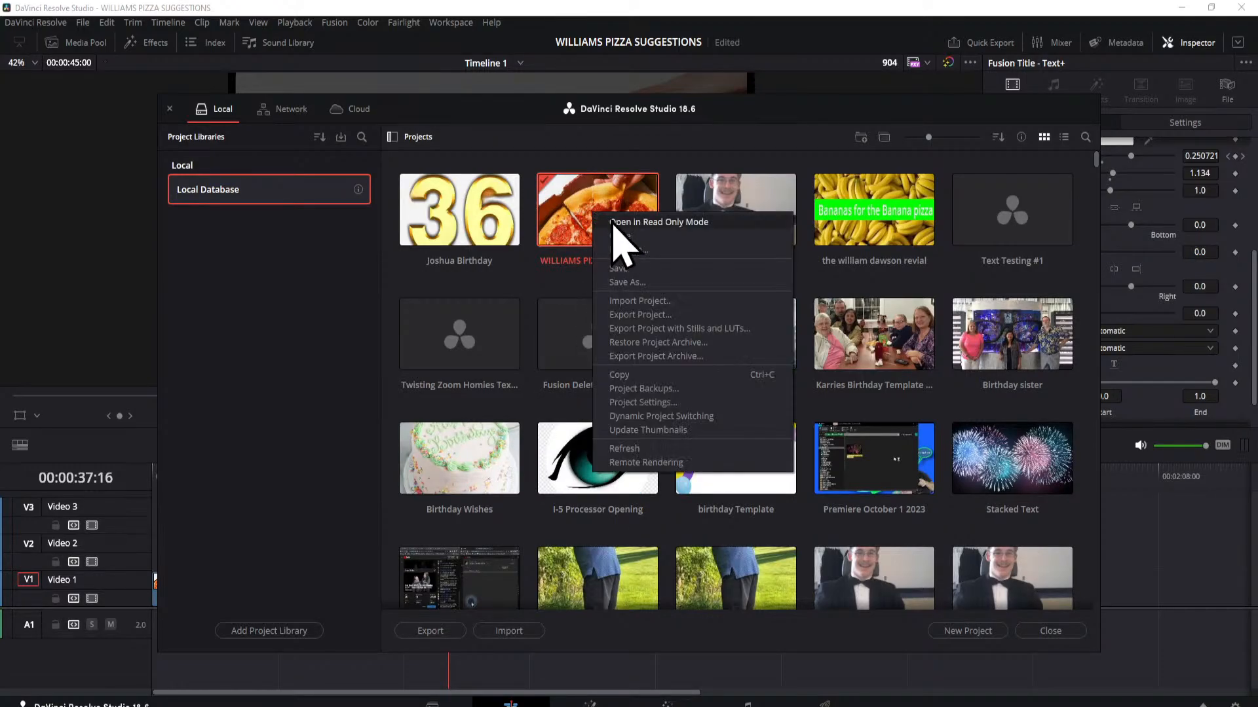
click(620, 237)
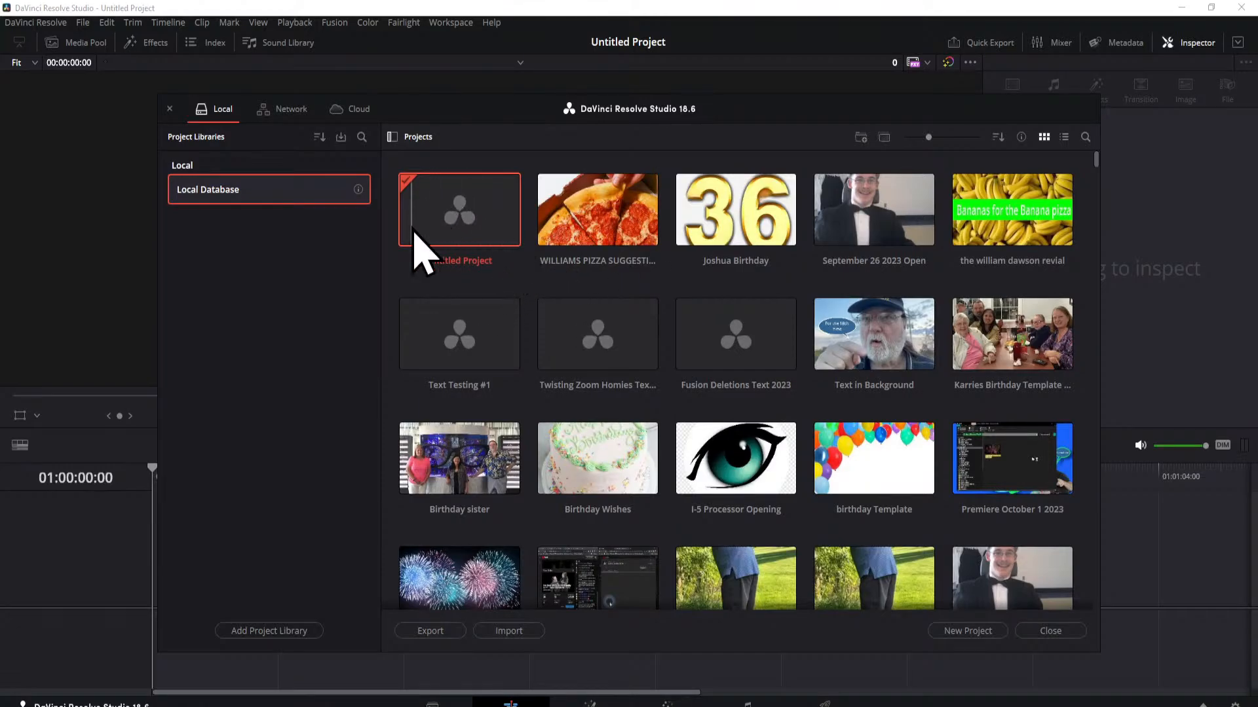
double_click(729, 466)
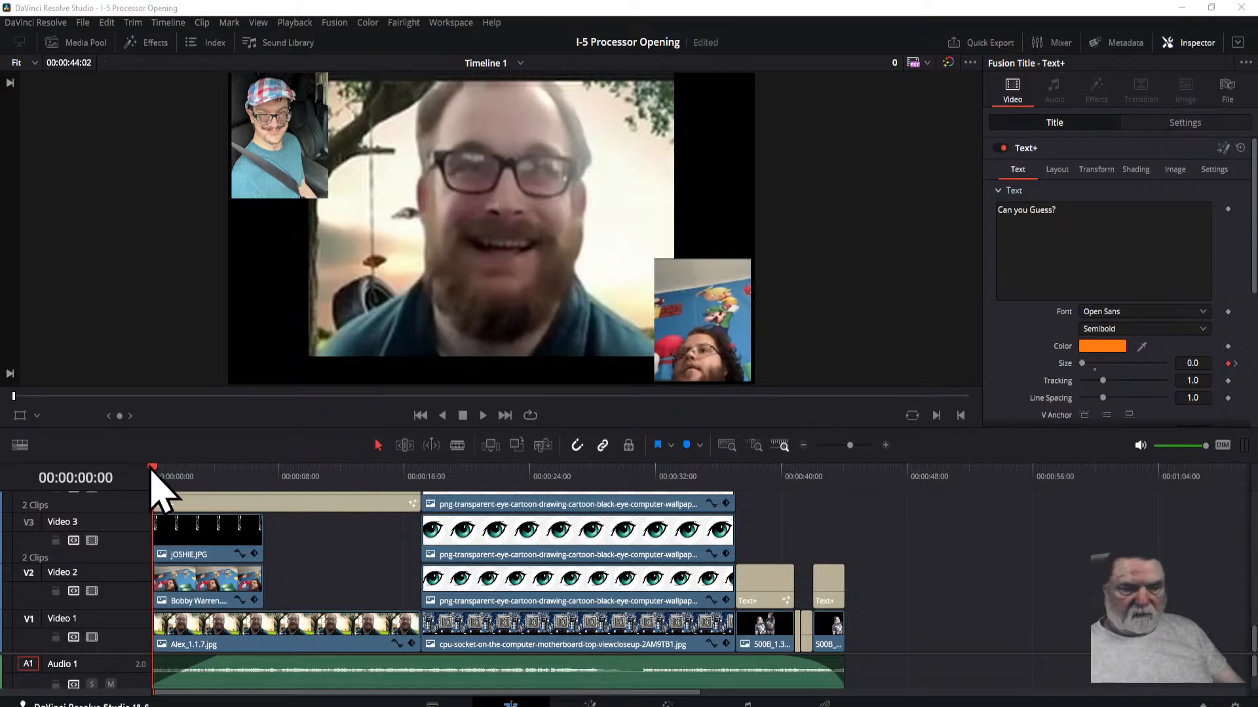
Step: Move the playhead to 00:00:19:20 and enlarge the timeline area to show more video tracks
drag(160, 472, 463, 543)
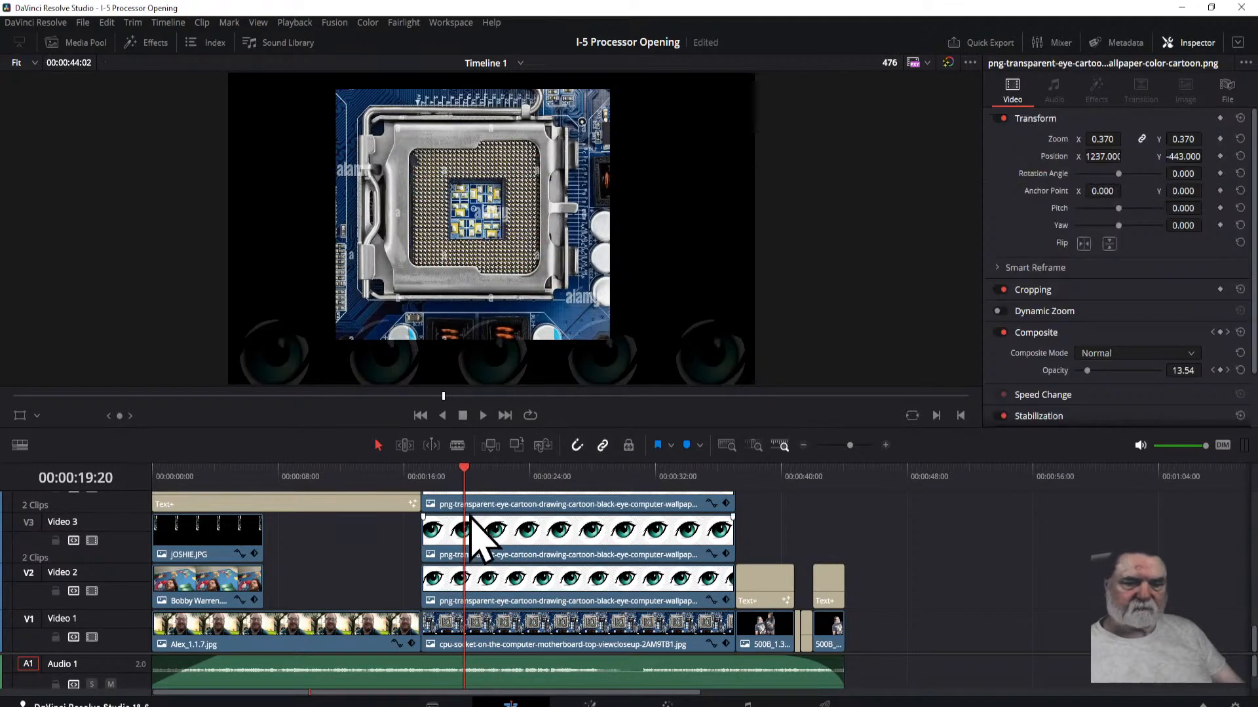
drag(578, 430, 575, 174)
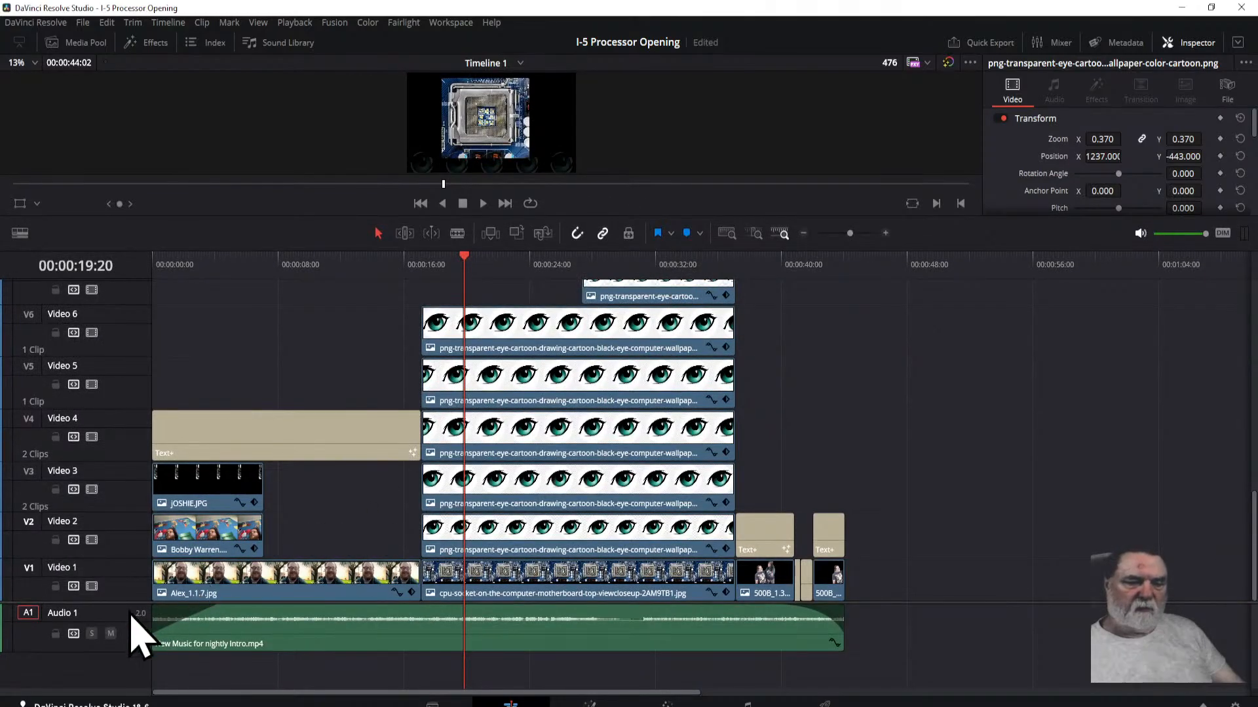
drag(125, 602, 126, 650)
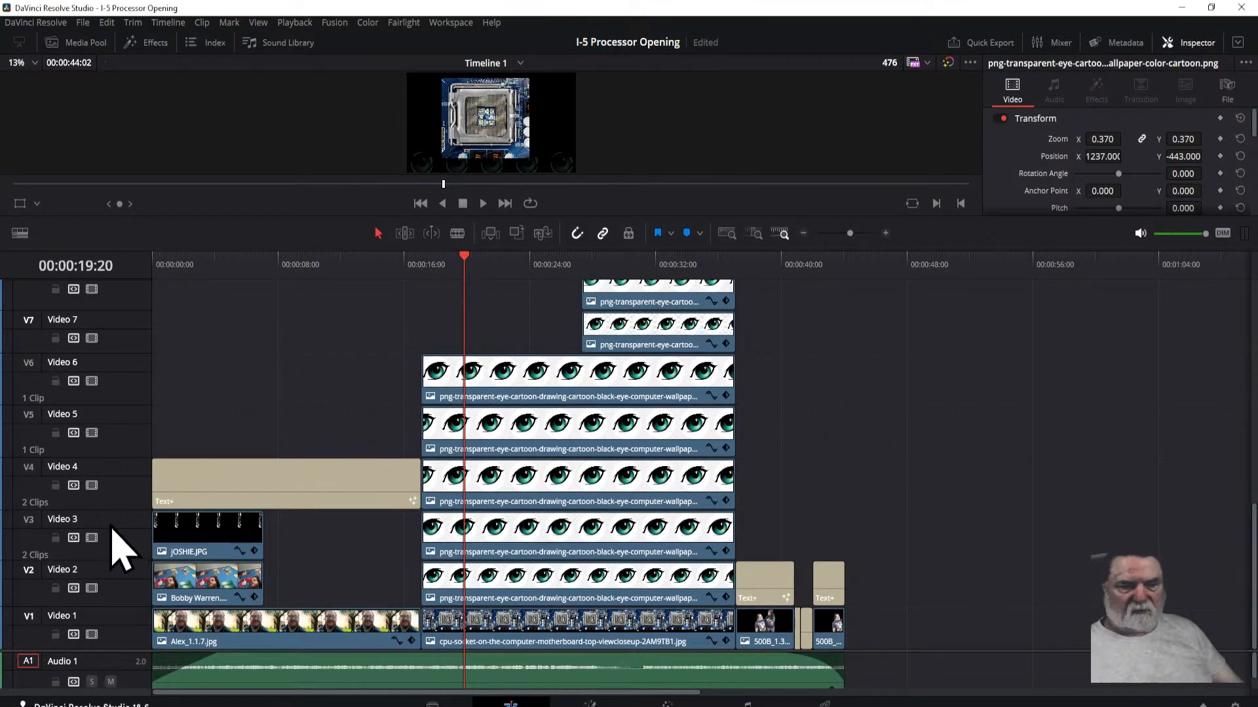
Step: Reduce the heights of tracks Video 5, 7, 8, 10 and 11 so more of the stacked eye clips fit
drag(110, 406, 110, 415)
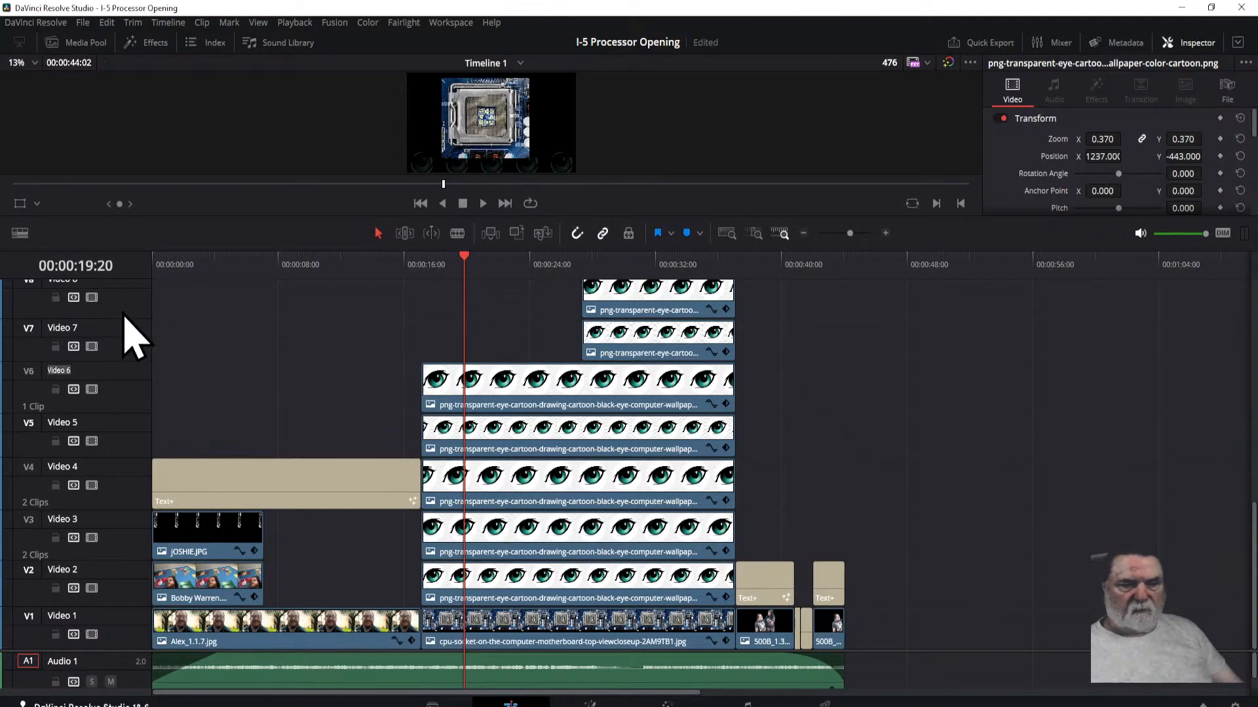
drag(123, 319, 124, 326)
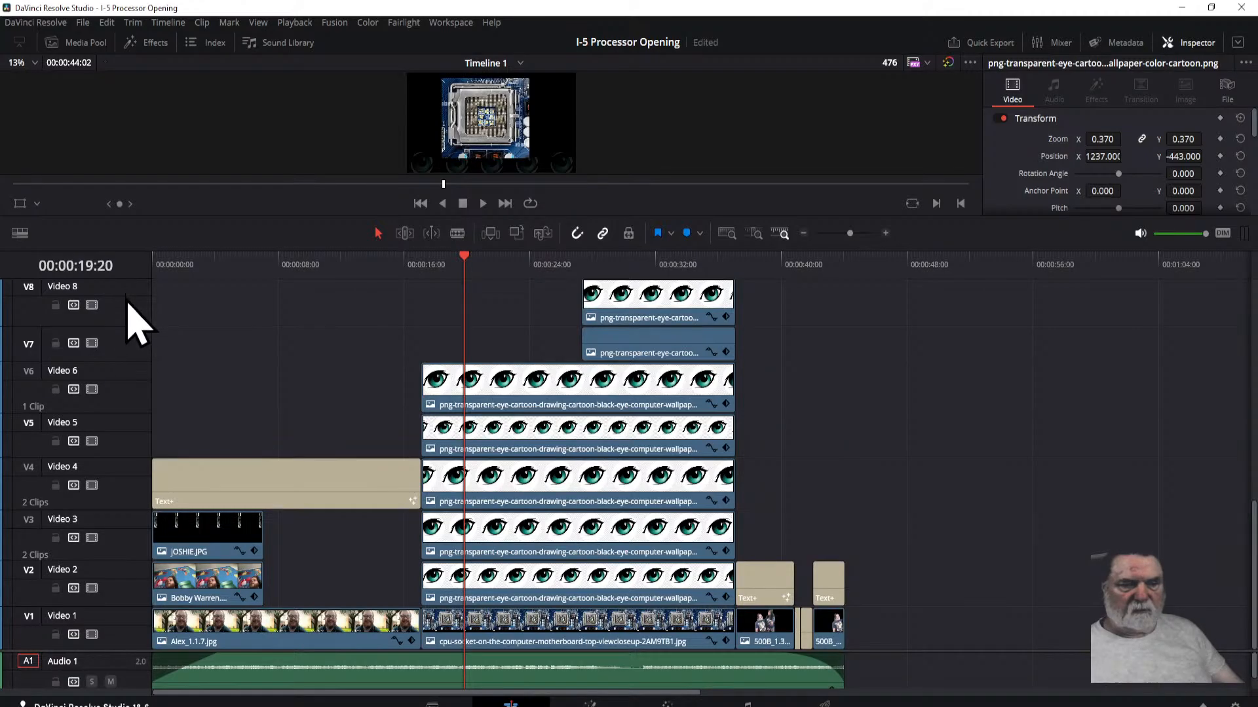
scroll(128, 344, up, 1)
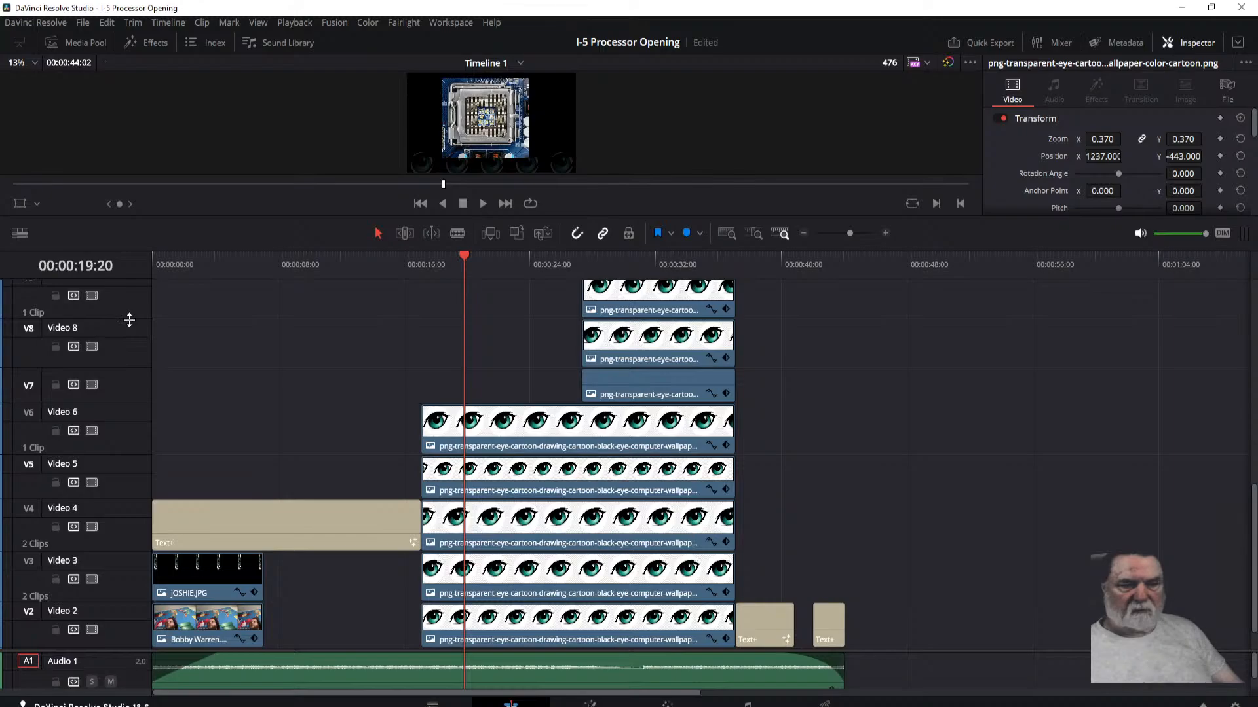
drag(129, 320, 129, 331)
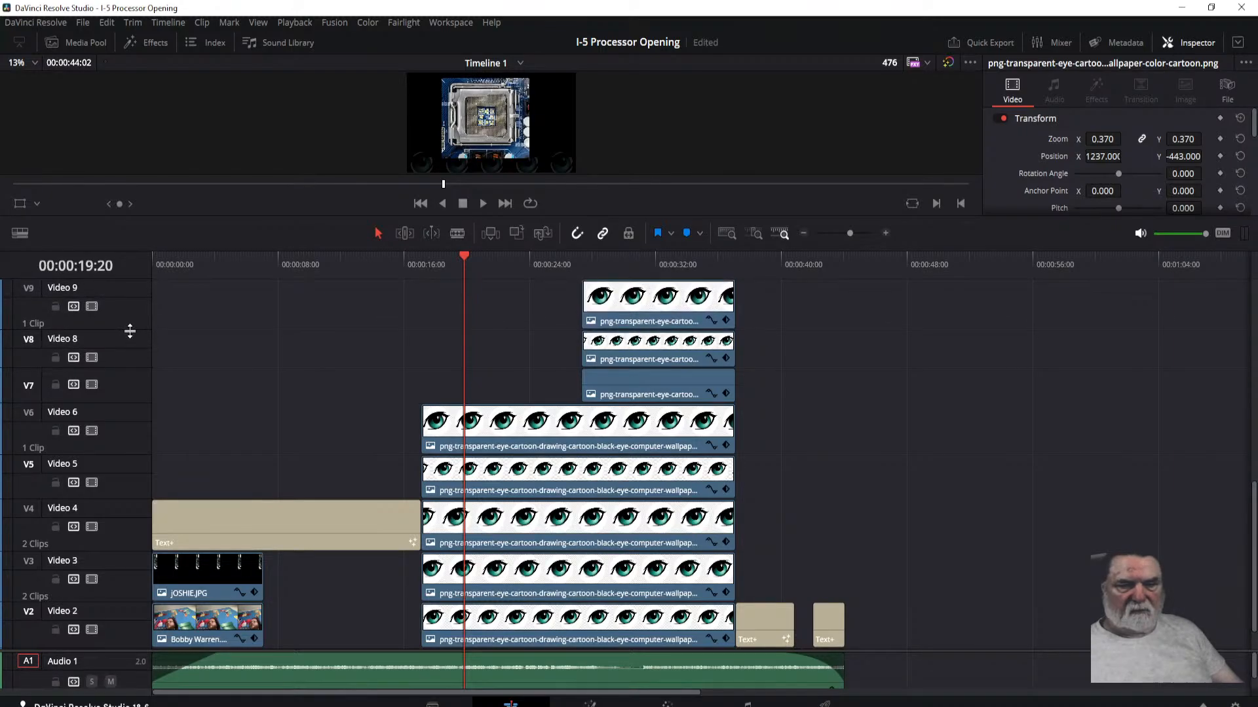
scroll(134, 360, up, 1)
scroll(134, 361, up, 1)
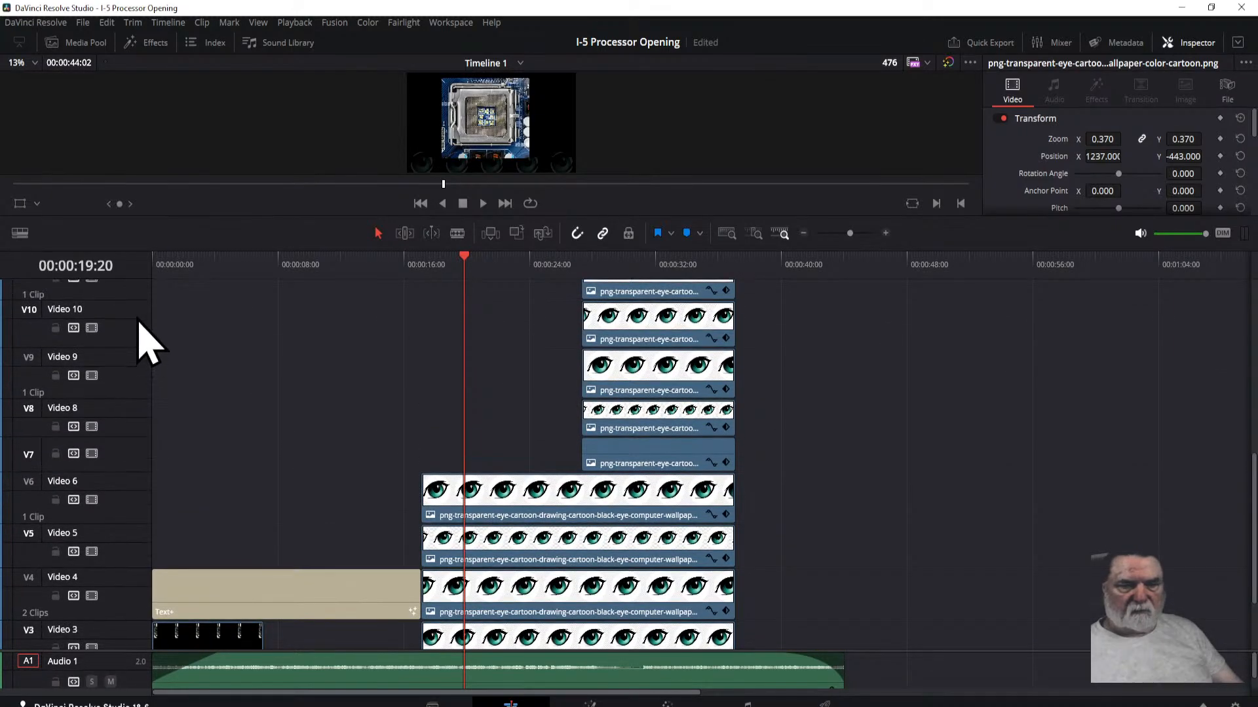
drag(130, 302, 130, 310)
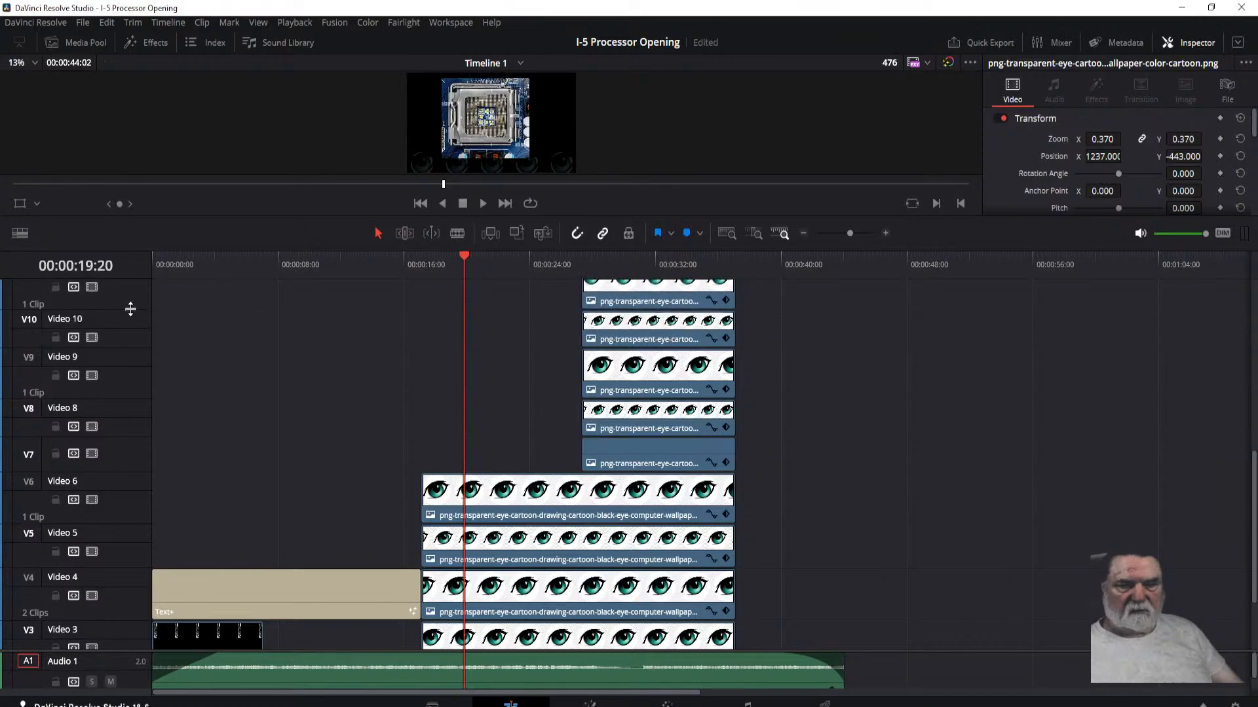
scroll(135, 337, up, 1)
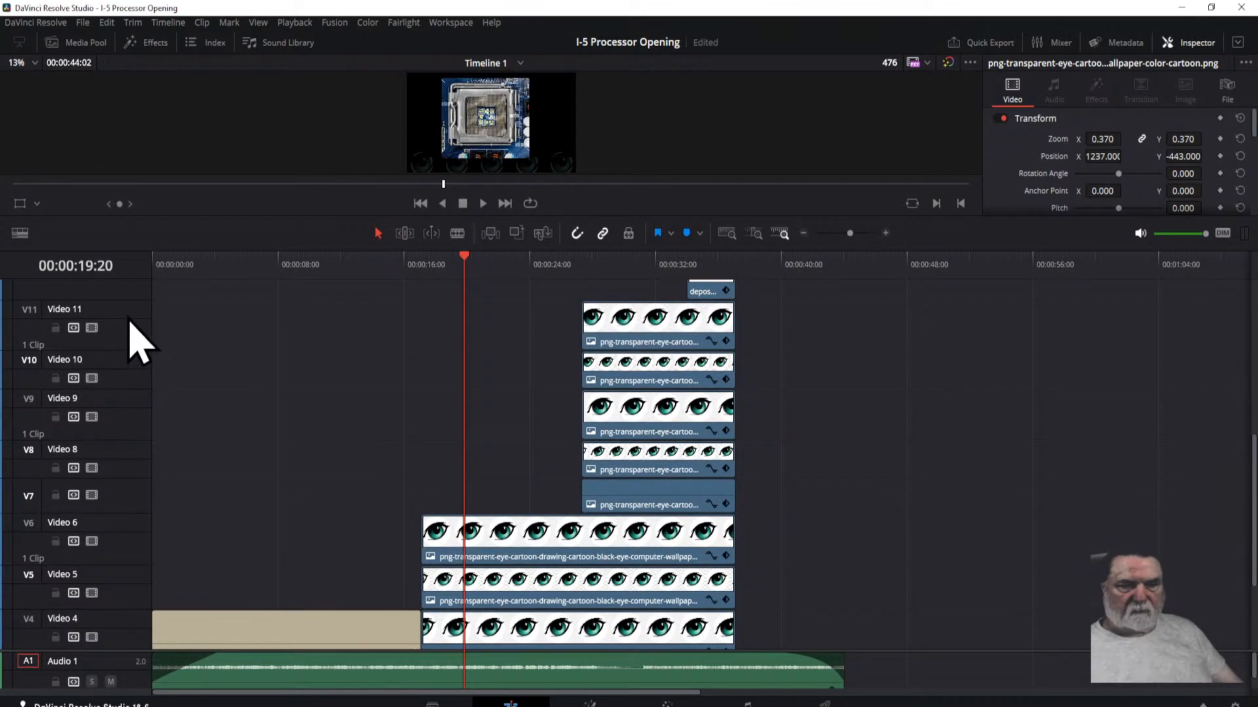
drag(127, 302, 127, 312)
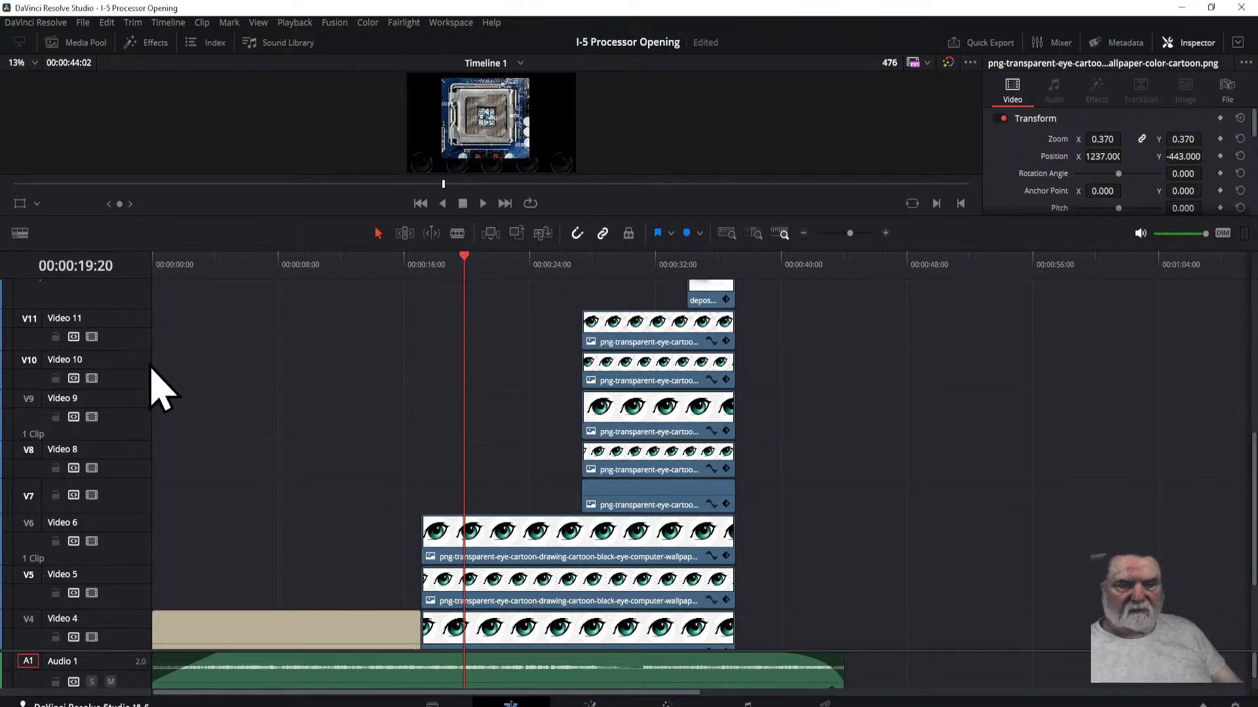
Step: Select the five shorter eye clips stacked on tracks Video 7 to Video 11
scroll(160, 396, up, 1)
scroll(166, 400, down, 1)
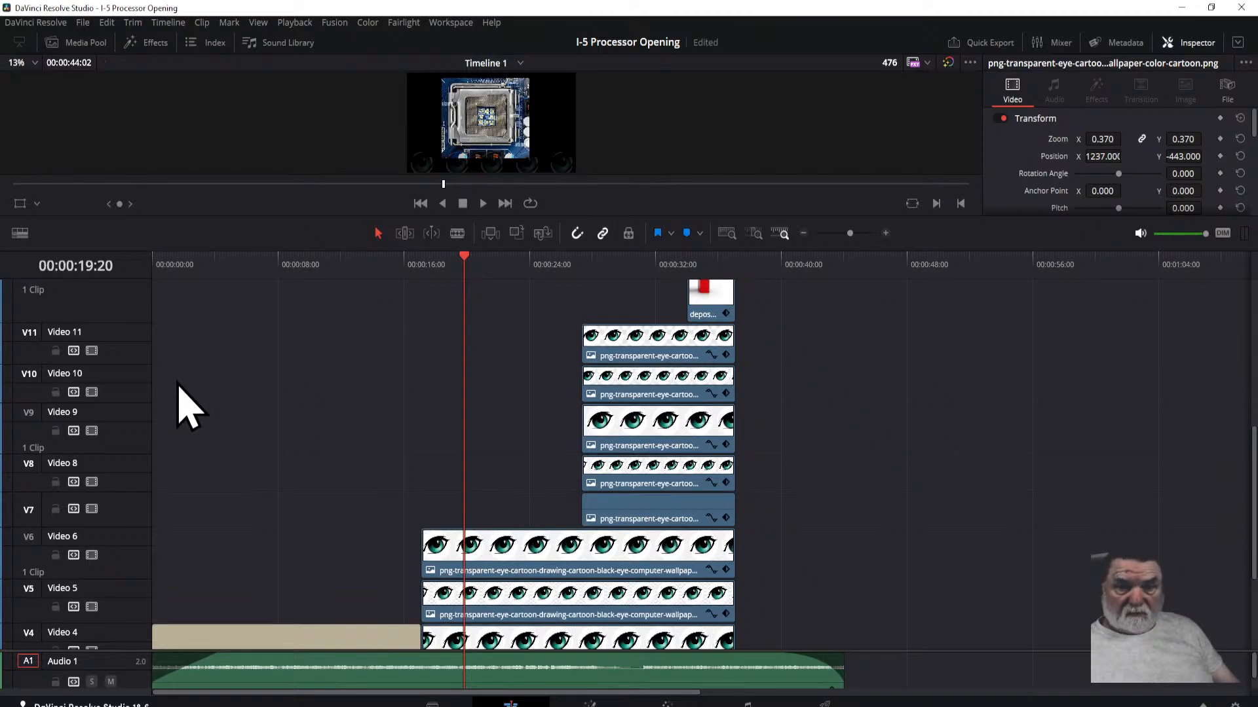
drag(534, 303, 658, 517)
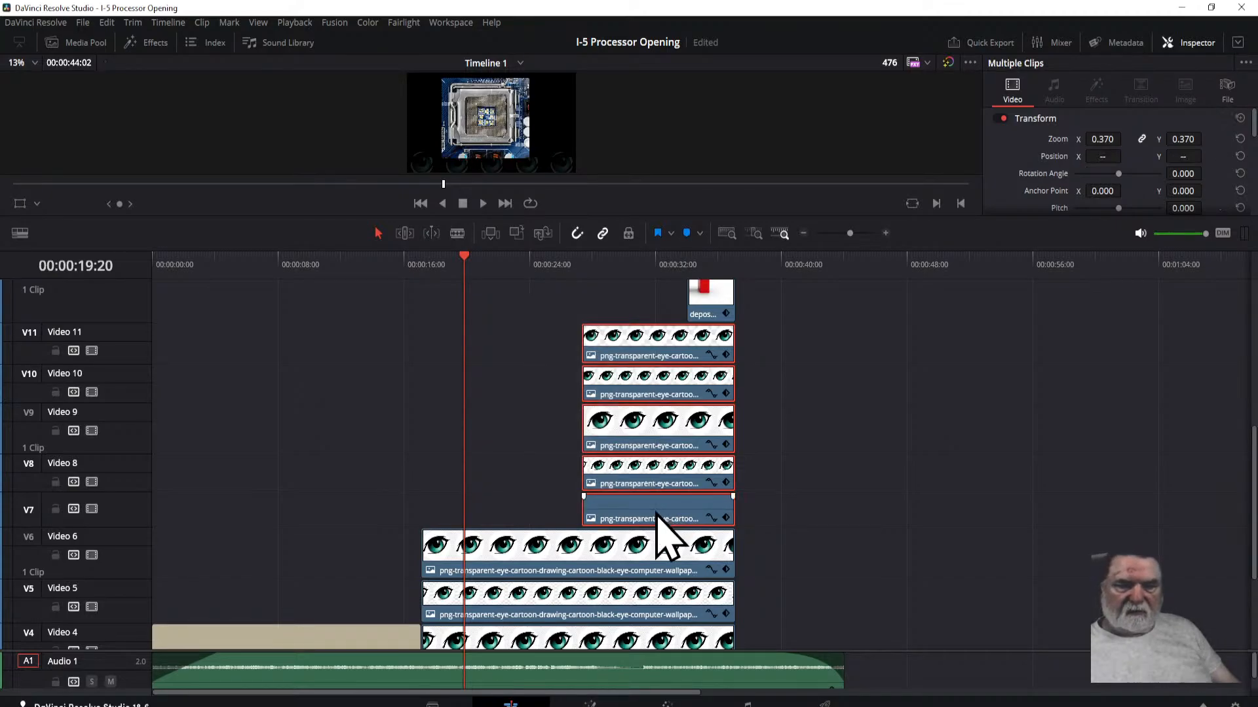
mouse_move(648, 441)
mouse_down()
mouse_move(663, 429)
mouse_move(845, 435)
mouse_move(288, 449)
mouse_move(710, 438)
mouse_move(616, 440)
mouse_move(637, 443)
mouse_up()
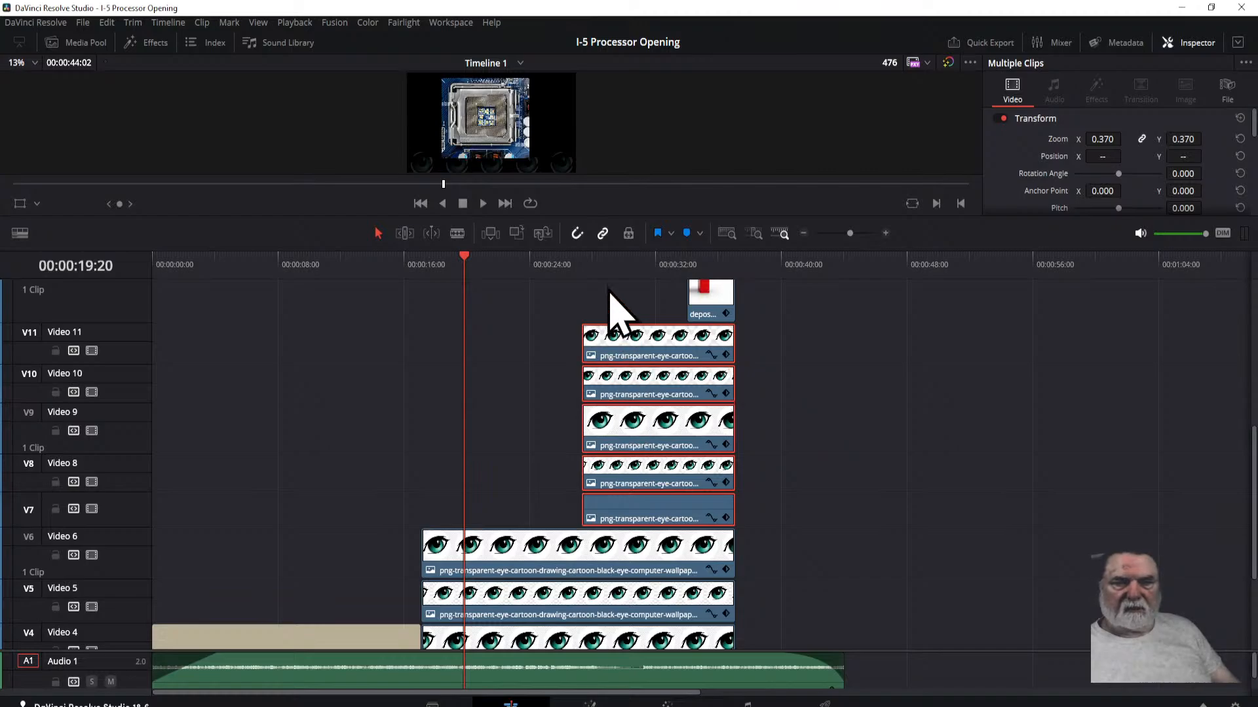
Step: Move the playhead to 00:00:27:08, where the selected eye clips start, and bring tracks Video 7 to 11 into view
drag(574, 215, 577, 293)
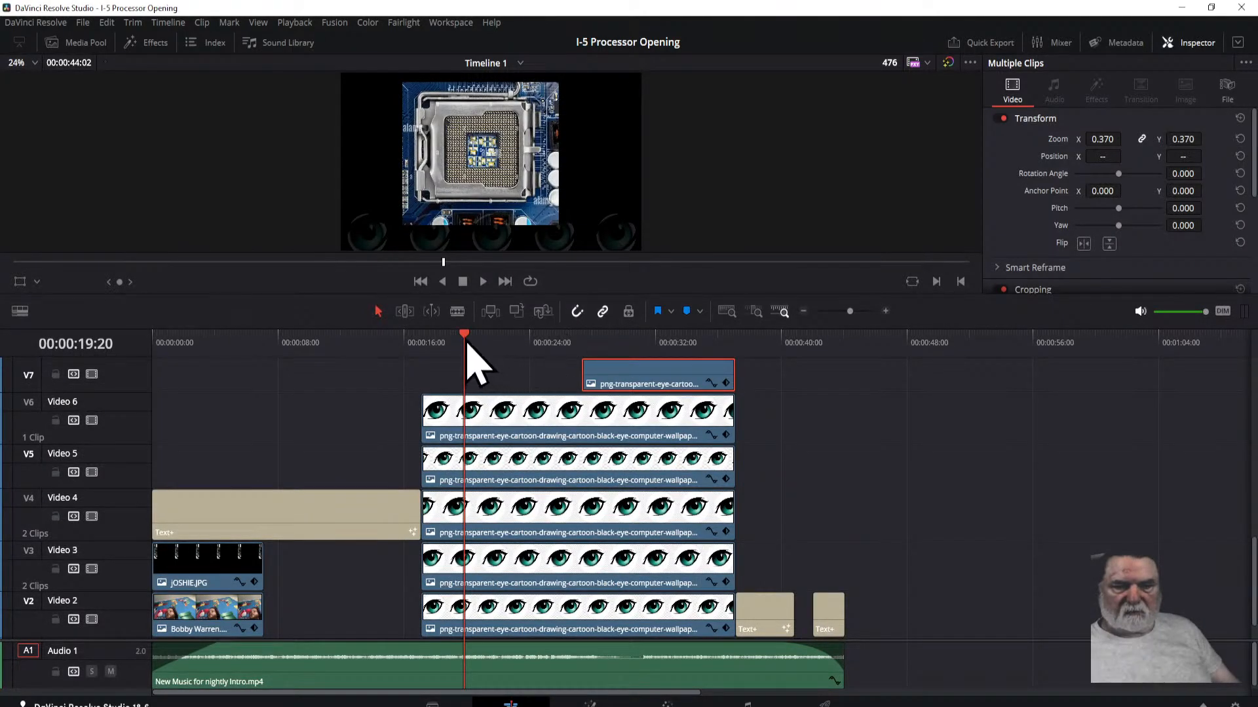
drag(465, 338, 579, 346)
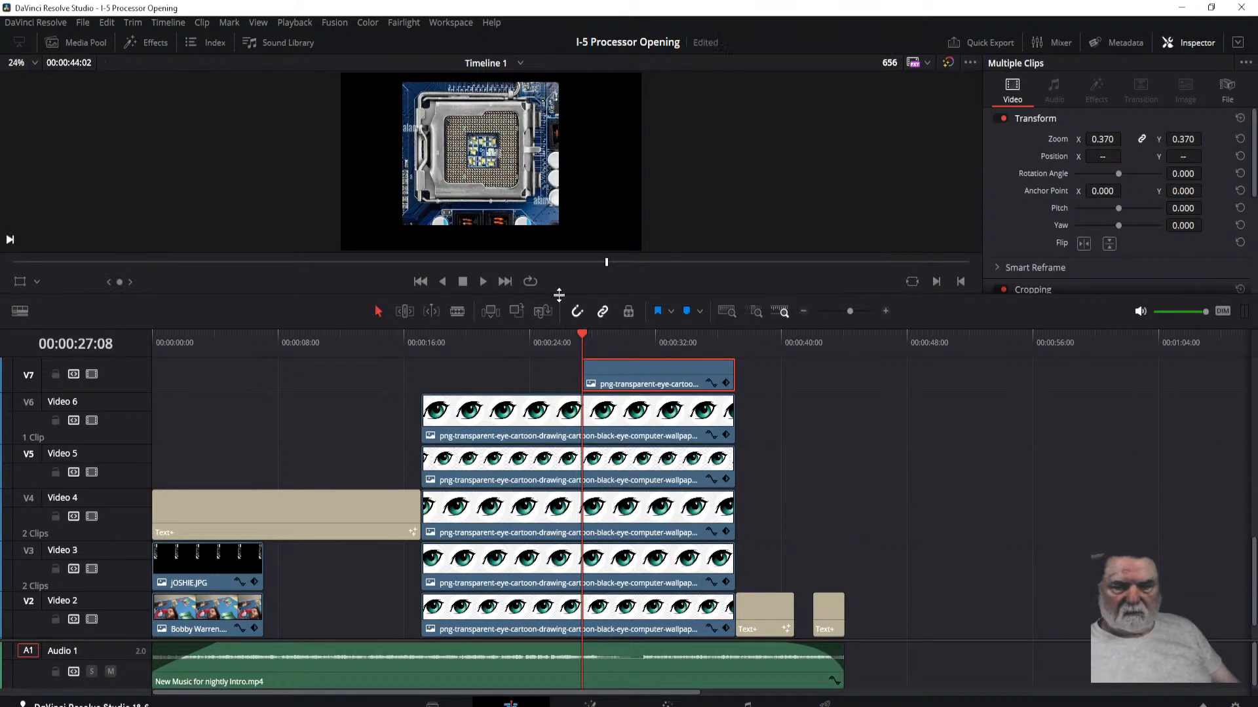
drag(562, 295, 563, 216)
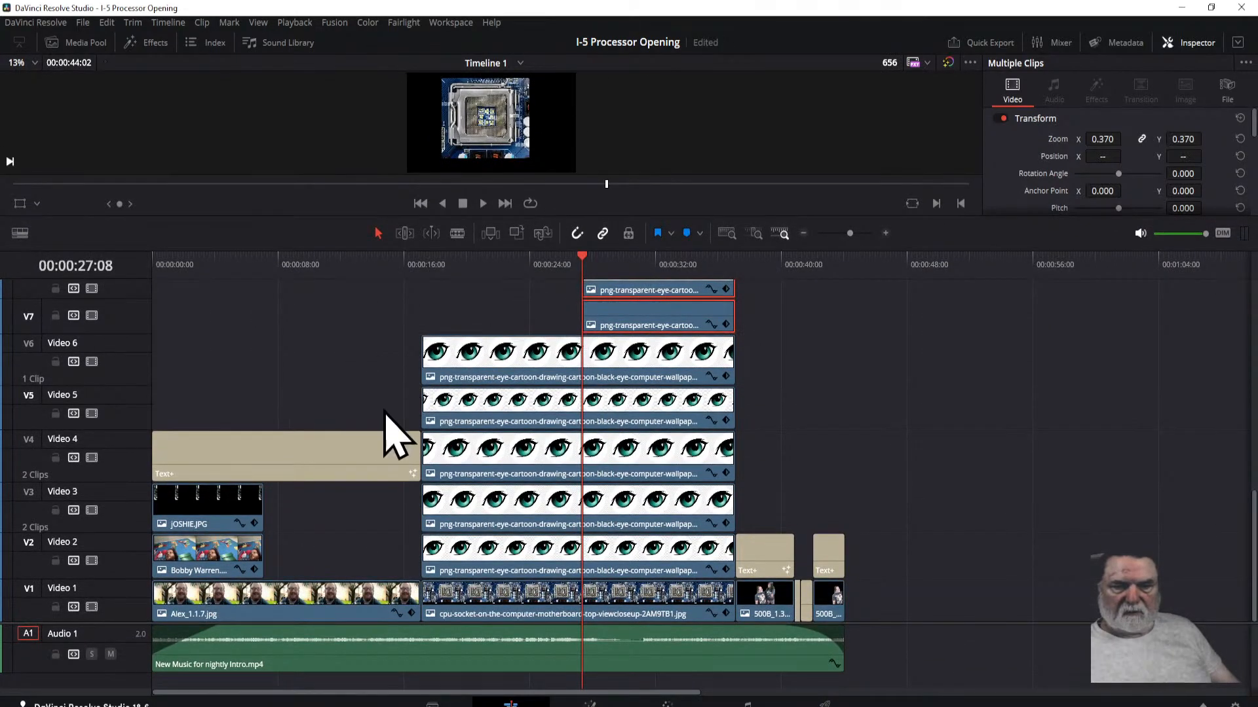
scroll(887, 421, up, 5)
scroll(884, 421, up, 1)
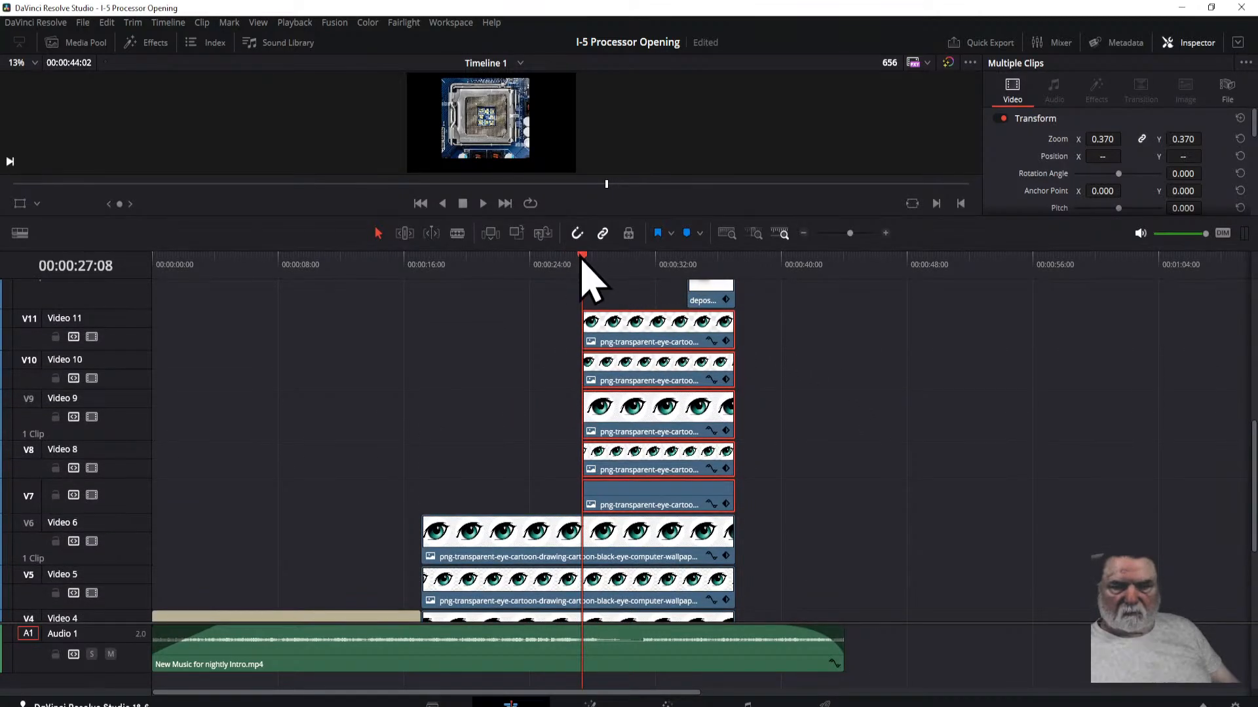
Step: At 00:00:31:10, enlarge the viewer and set the zoom of the five selected eye clips to 0.650
drag(584, 261, 646, 266)
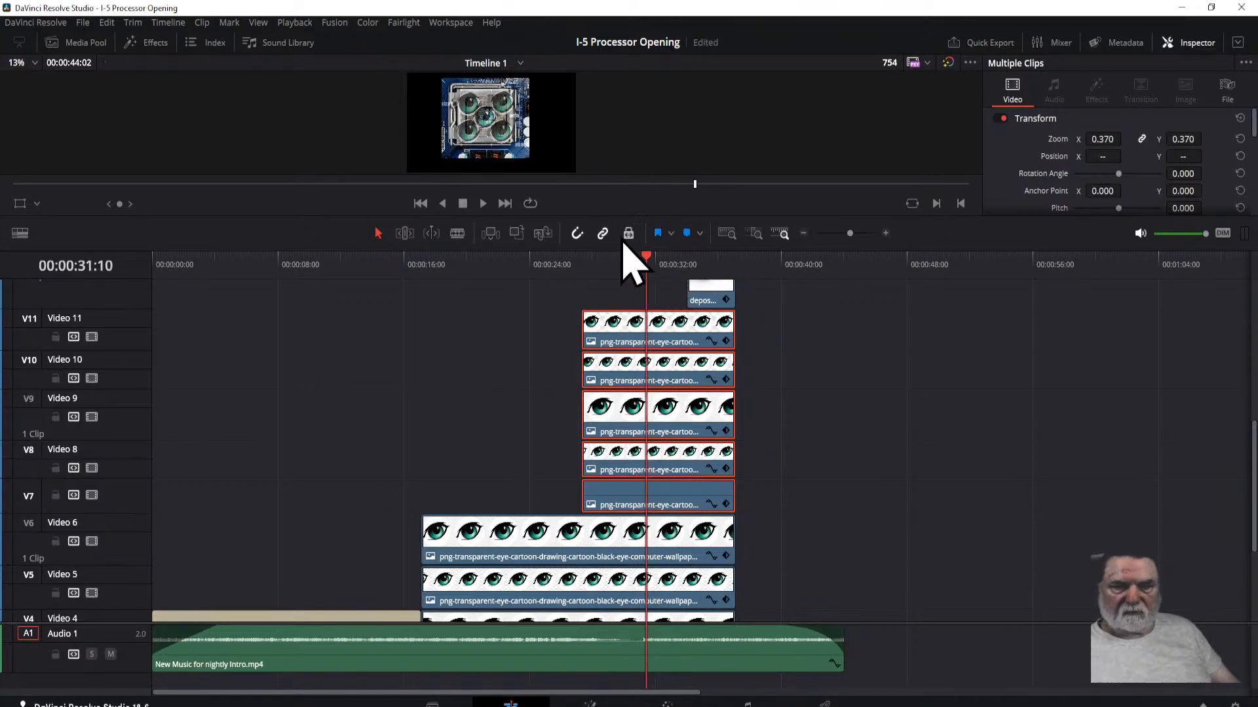
drag(596, 214, 619, 477)
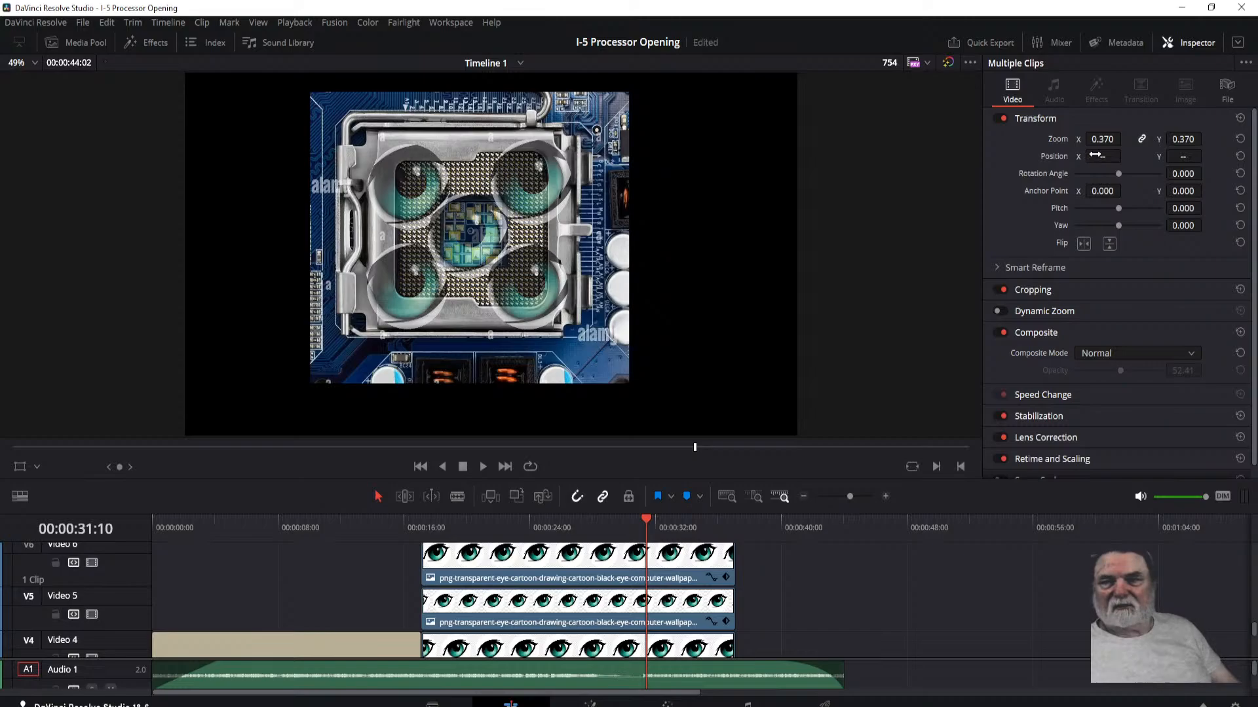
drag(1102, 141, 1125, 139)
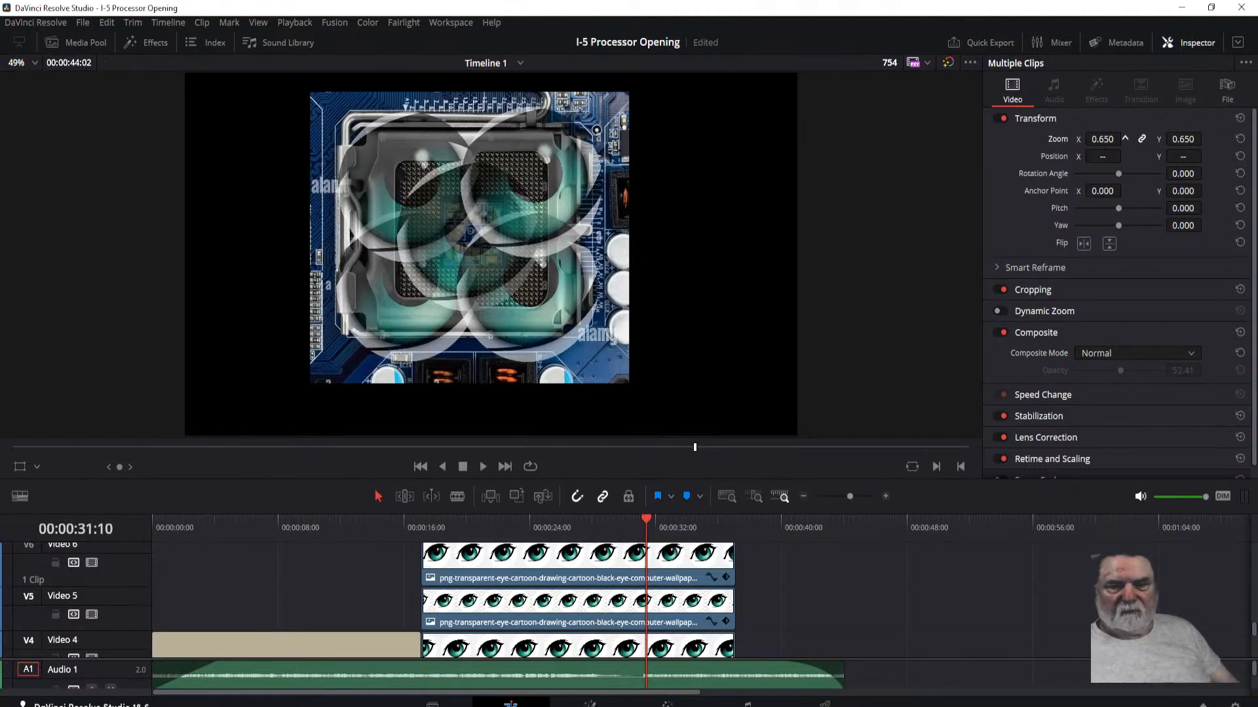
Step: Set the zoom of the five selected eye clips to 0.370 and nudge their X position slightly left
drag(1102, 139, 1084, 139)
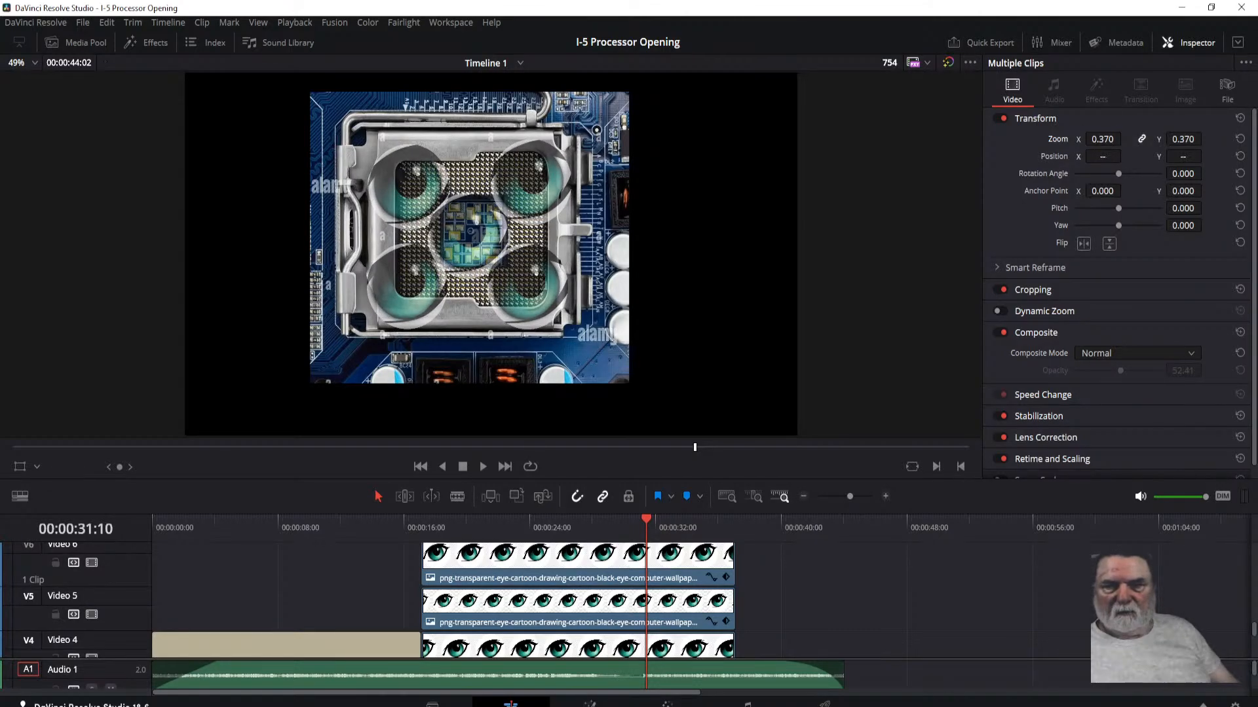
mouse_move(1102, 154)
mouse_down()
mouse_move(1081, 154)
mouse_move(1111, 153)
mouse_move(1088, 154)
mouse_move(1100, 157)
mouse_up()
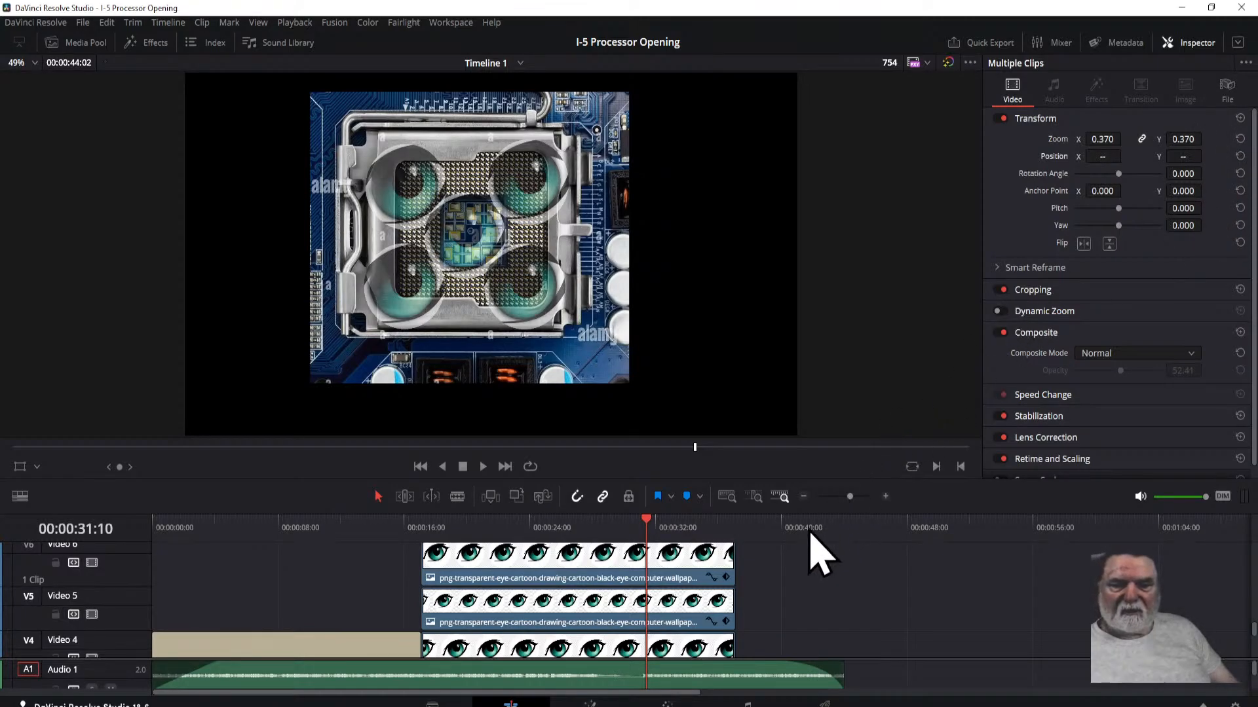
Step: Enlarge the timeline, move the five selected eye clips past the end of the music, and place the playhead at 00:00:49:00
drag(775, 483, 776, 226)
scroll(851, 415, up, 5)
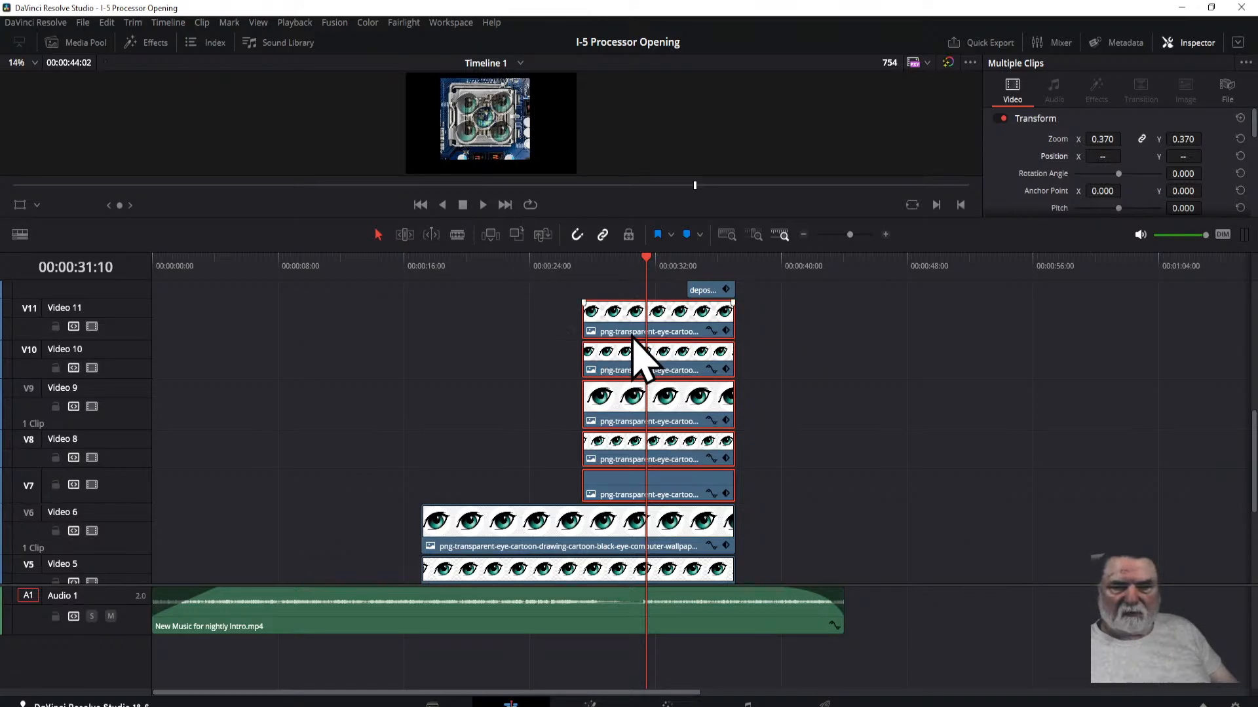
drag(629, 343, 947, 343)
click(922, 264)
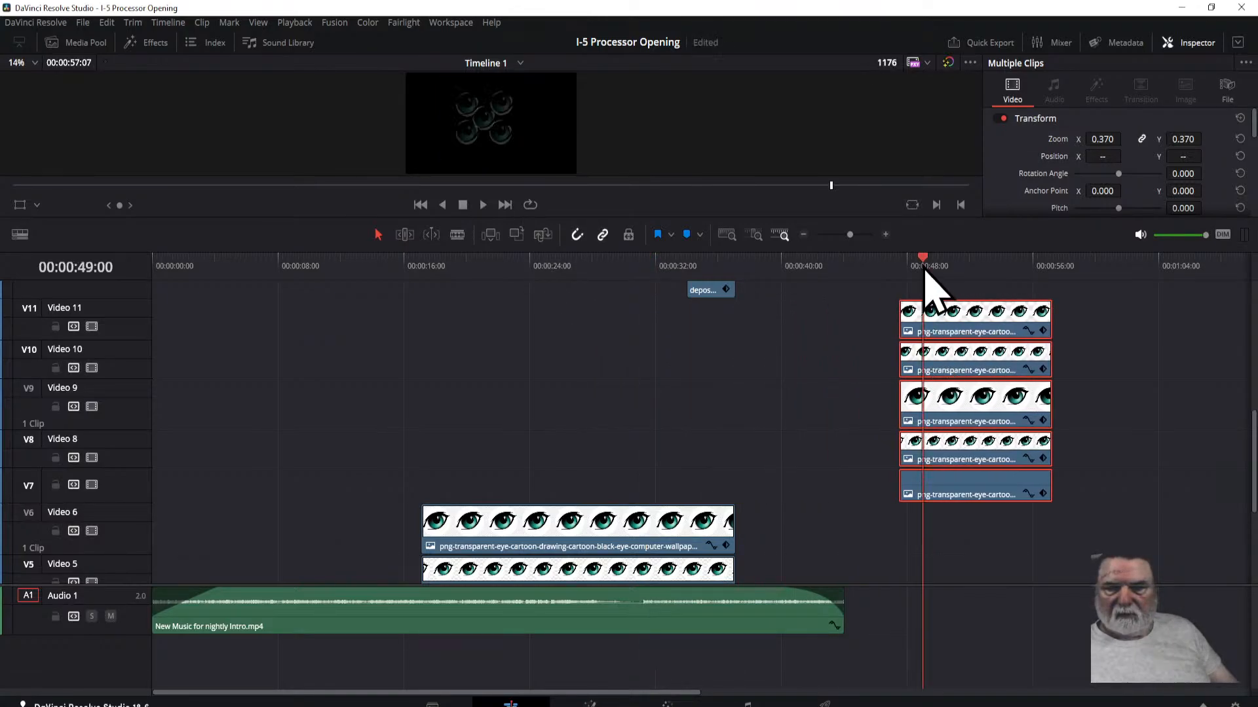
Step: Check the eye clip's nodes in Fusion, return to the Edit page, and move the five clips 20:04 earlier, beneath the Video 12 clip
click(590, 704)
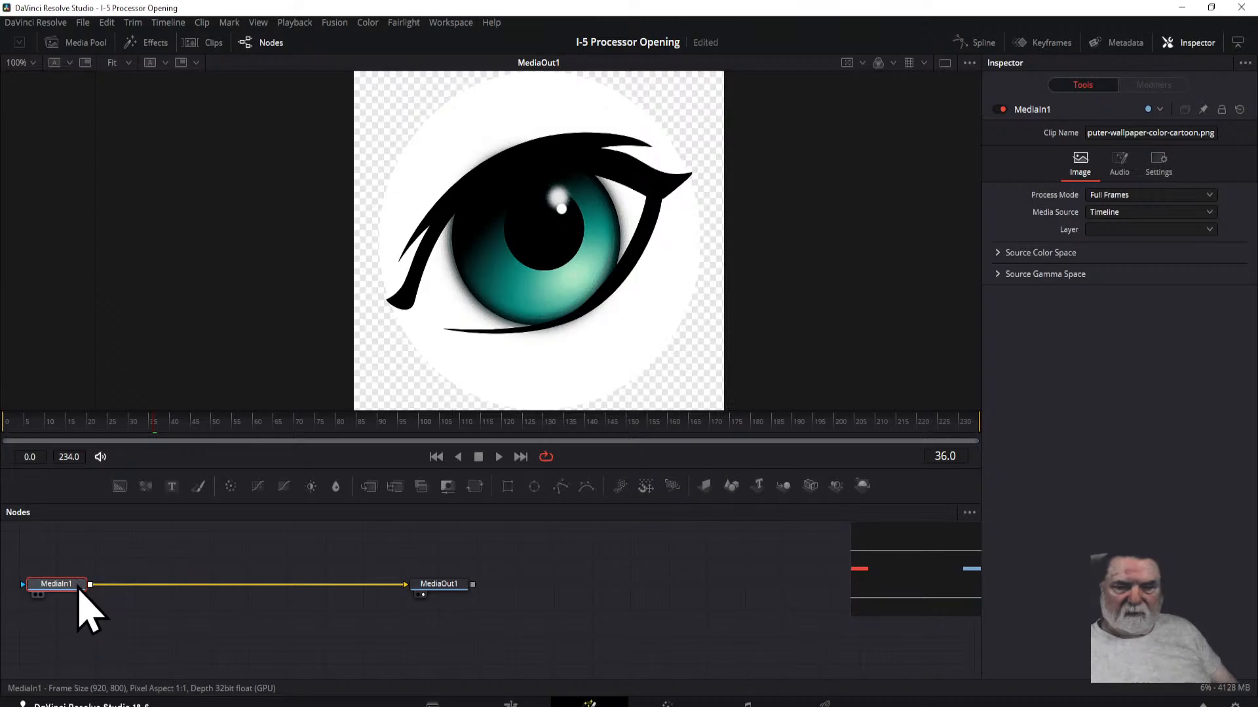
click(510, 704)
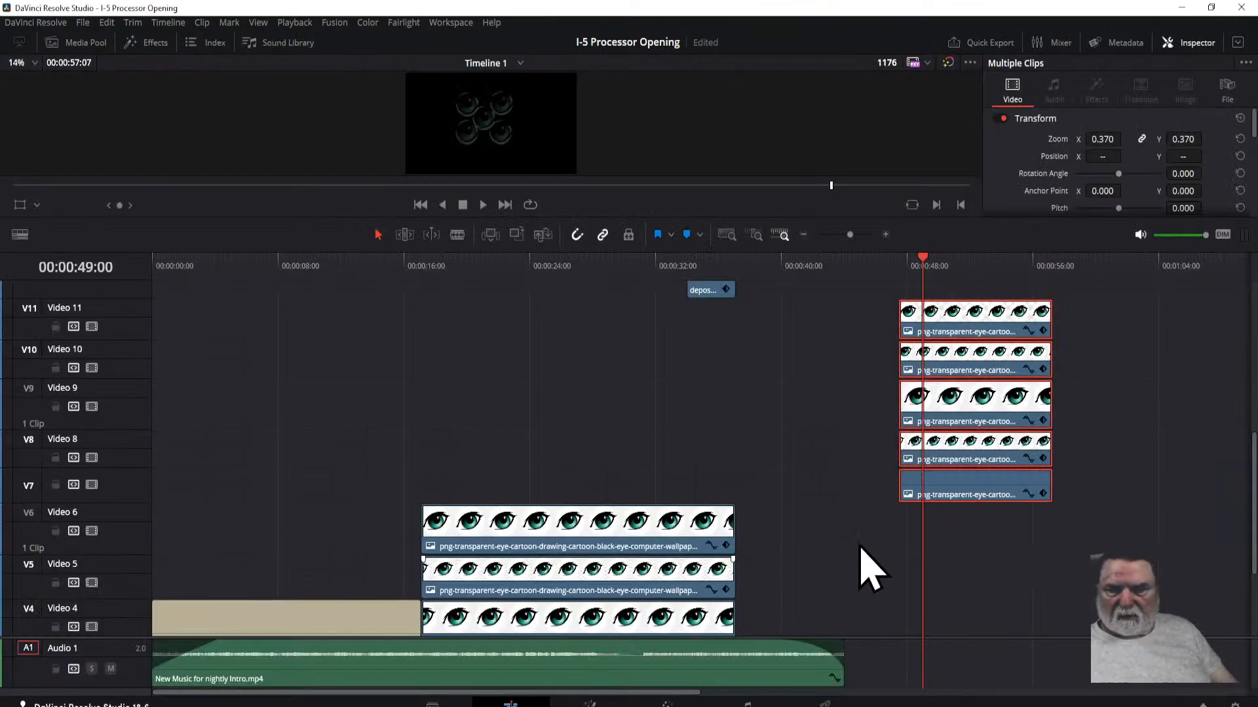
scroll(917, 573, down, 5)
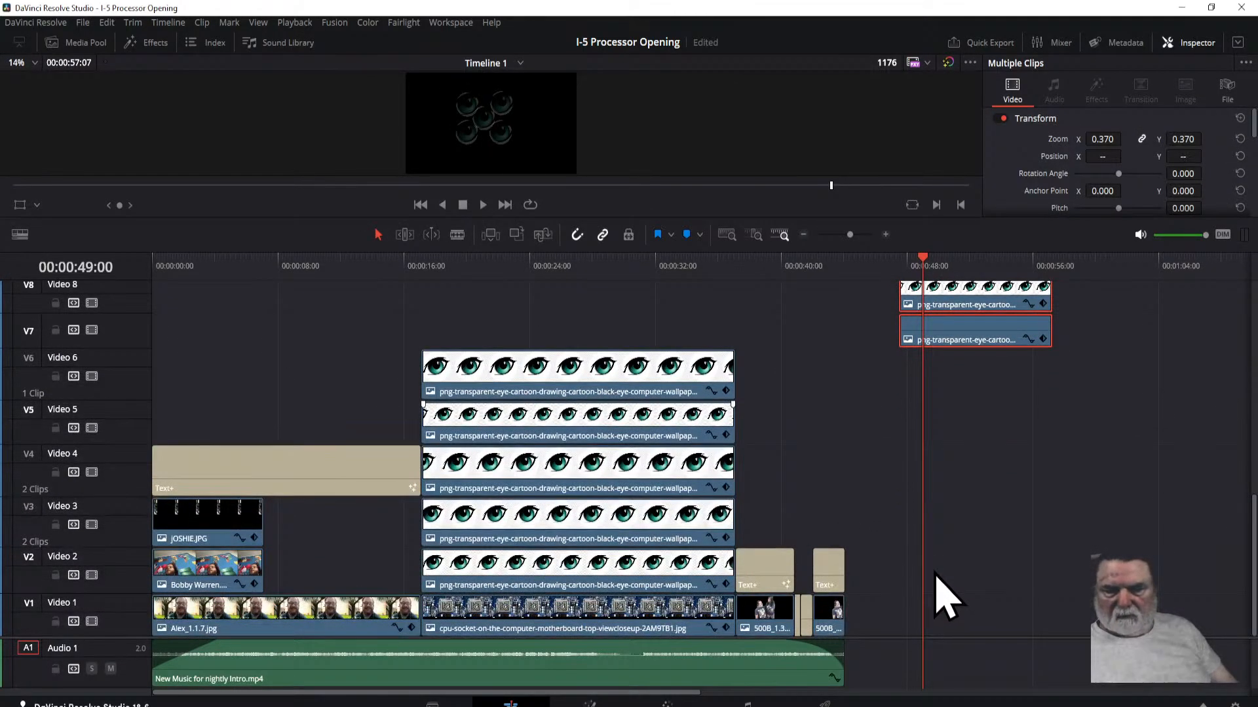
scroll(943, 596, up, 8)
scroll(926, 557, down, 1)
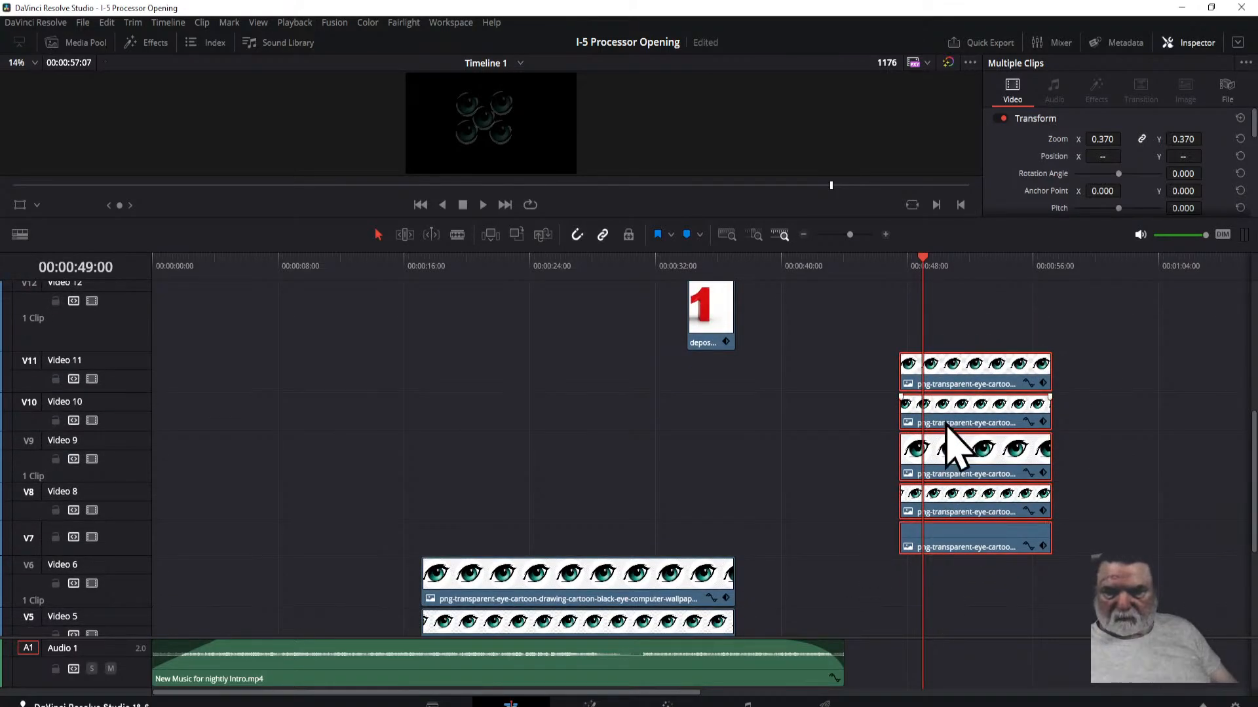
drag(924, 375, 678, 376)
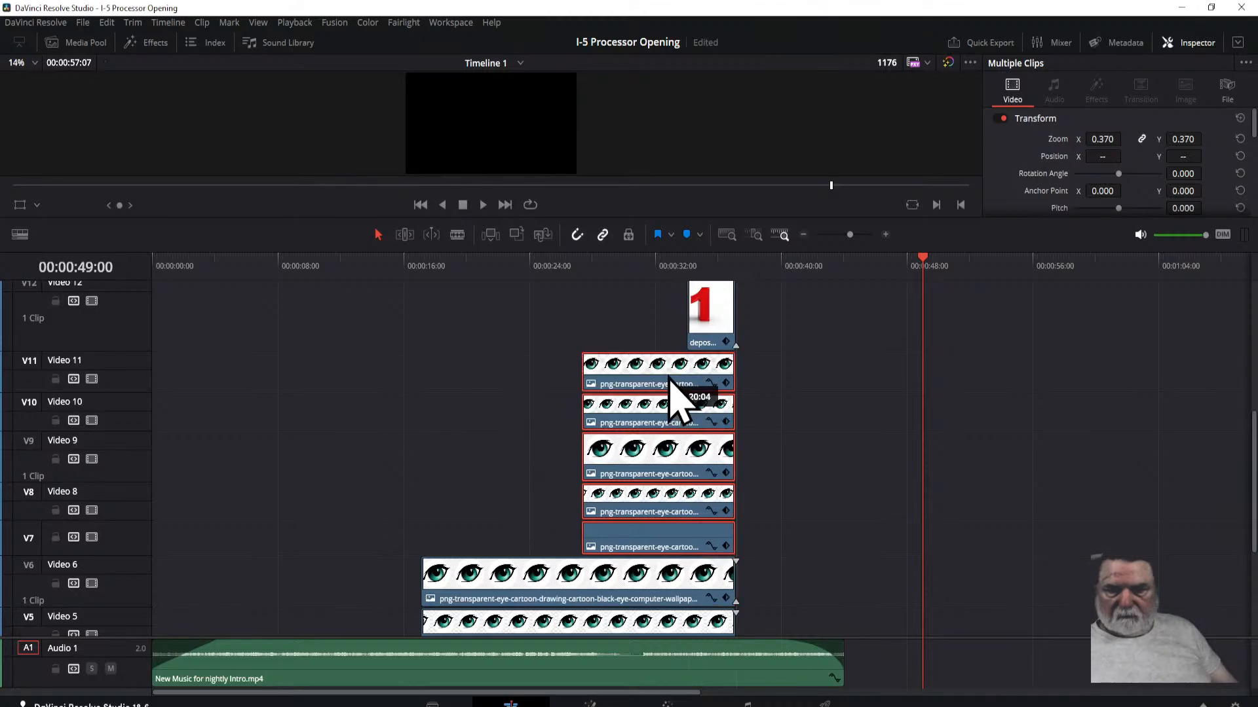
Step: Move the playhead to 00:00:26:12 and enlarge the viewer to inspect the bottom row of eyes
click(569, 262)
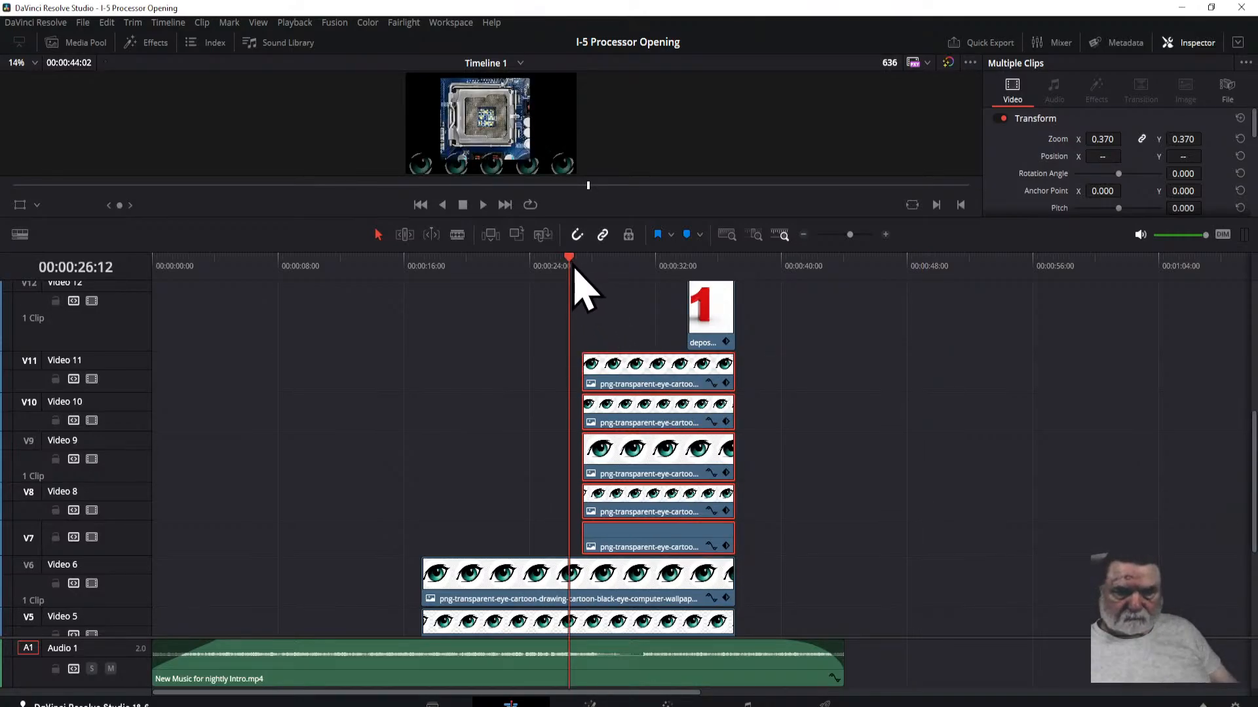
drag(536, 220, 509, 440)
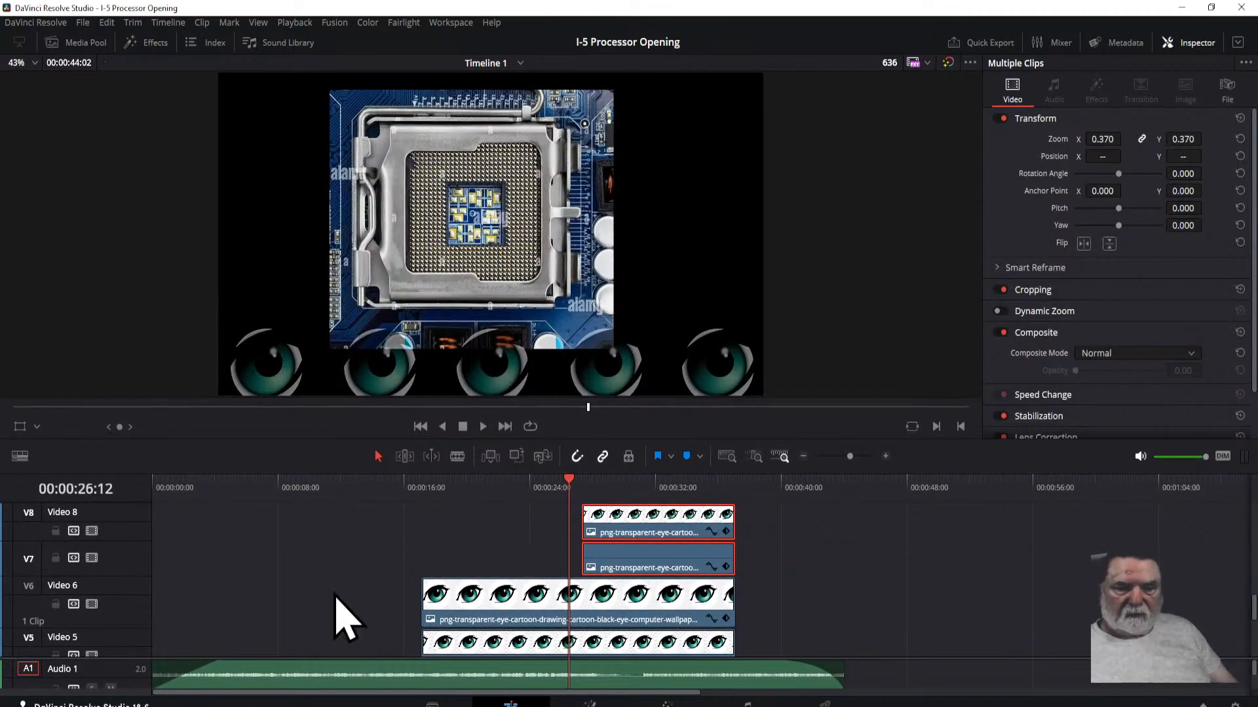
Step: Select the eye clips on Video 5 and Video 6, try a zoom of 0.470 on both, and undo it
drag(358, 552, 498, 656)
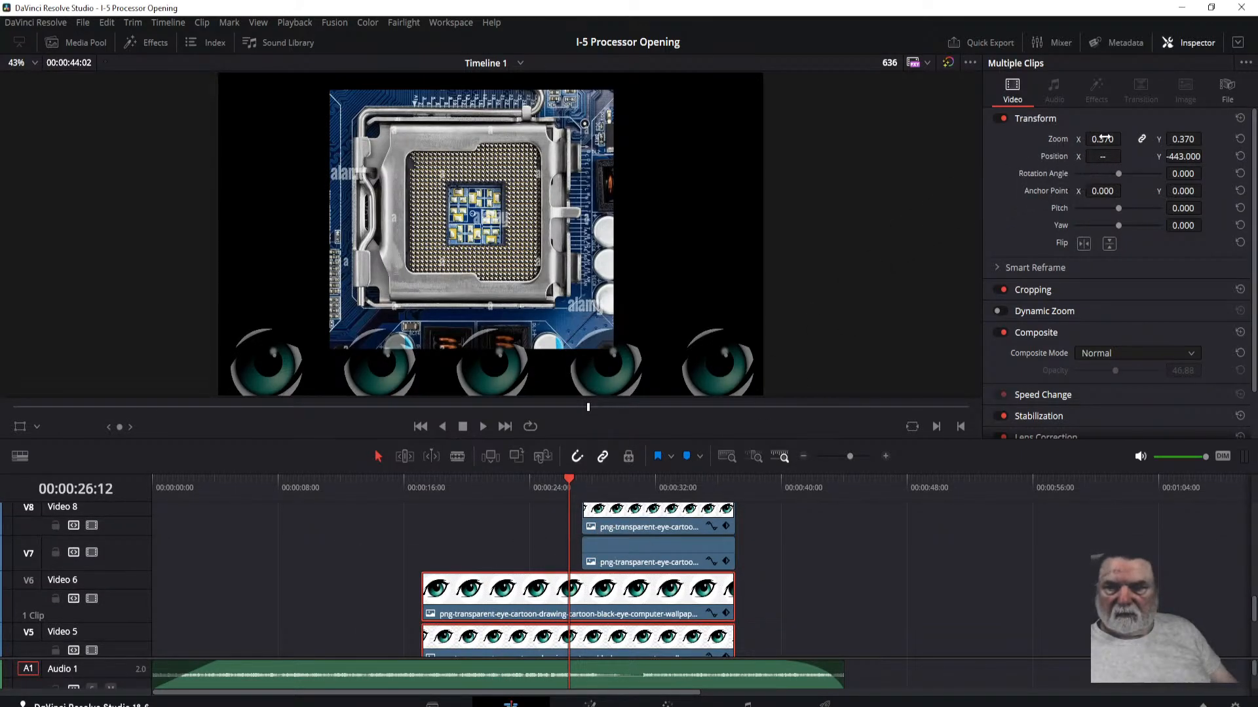
drag(1102, 139, 1125, 139)
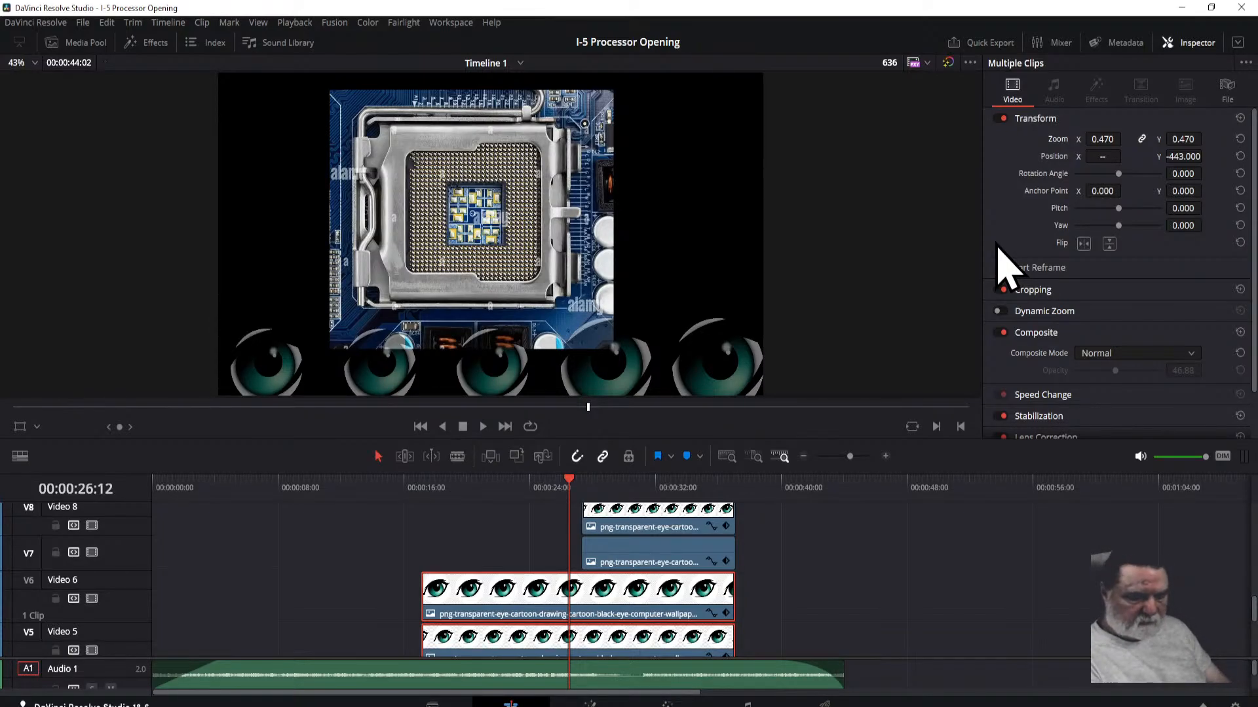
key(ctrl+z)
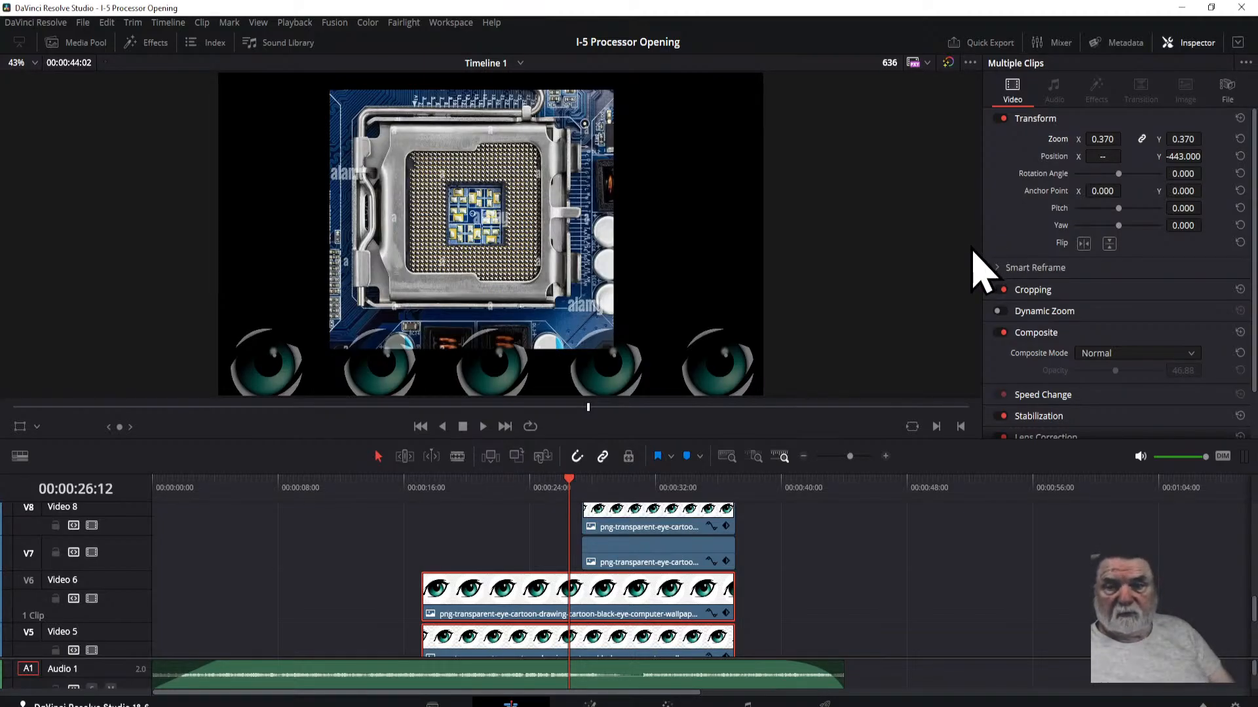
Step: Reduce the viewer magnification to 34% and move the playhead to 00:00:00:22
scroll(906, 302, down, 3)
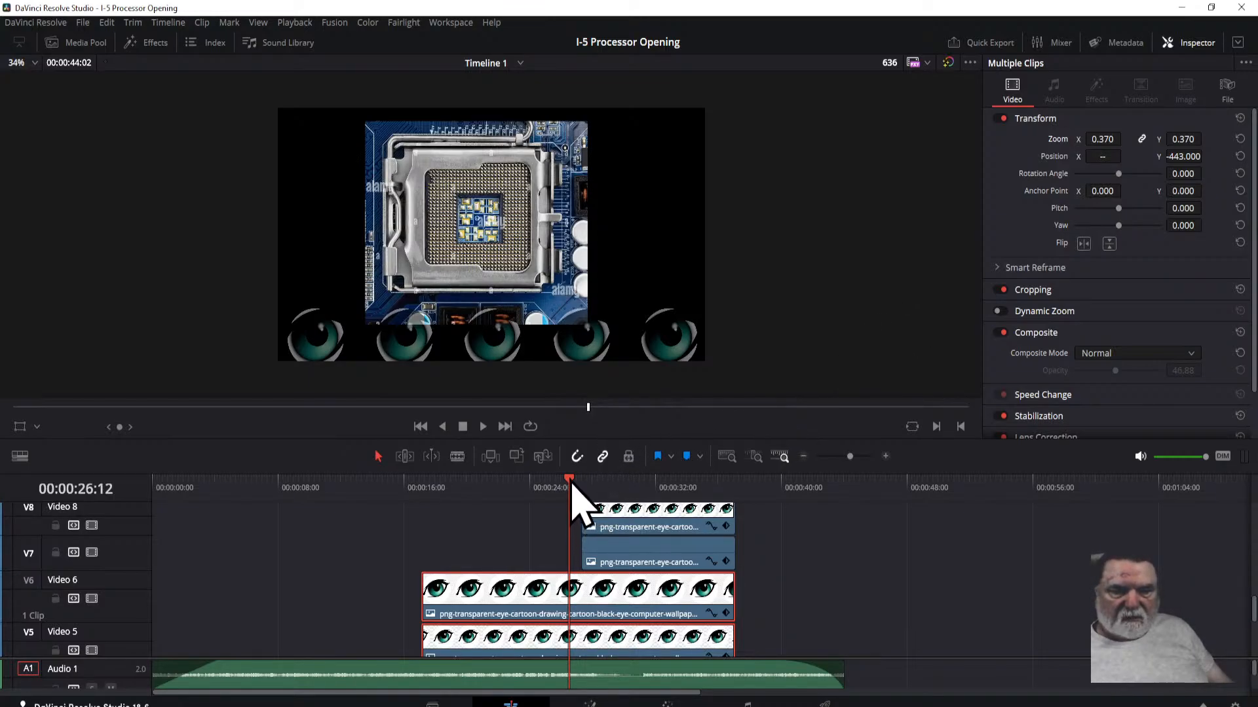
drag(571, 492, 168, 496)
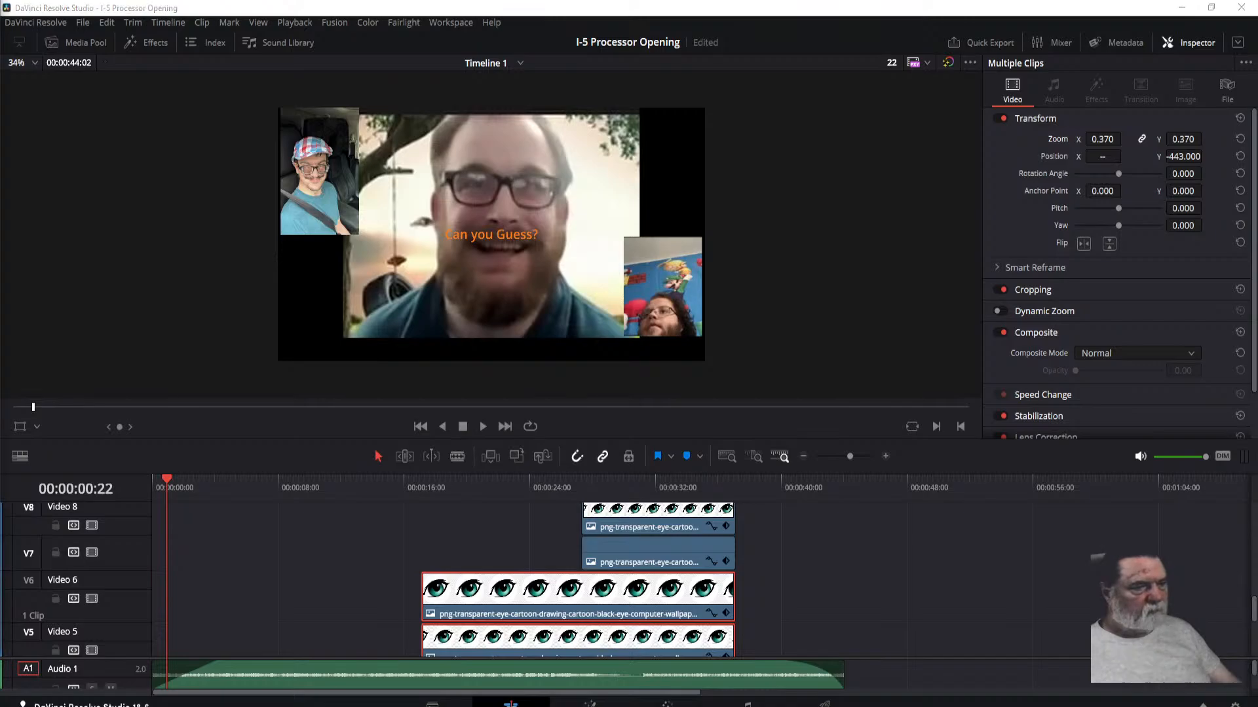
Step: Switch to OBS, maximize its window, and locate the unlocked Email source near the end of the sources list
drag(0, 23, 703, 25)
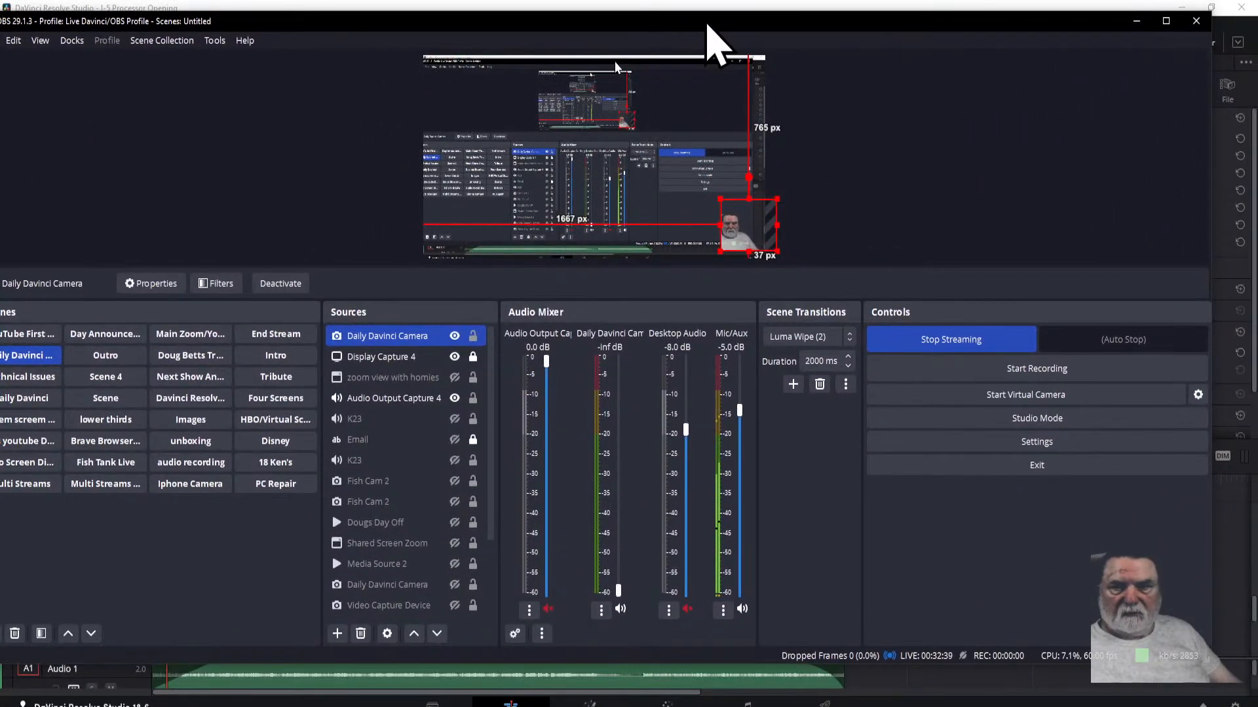
click(1165, 21)
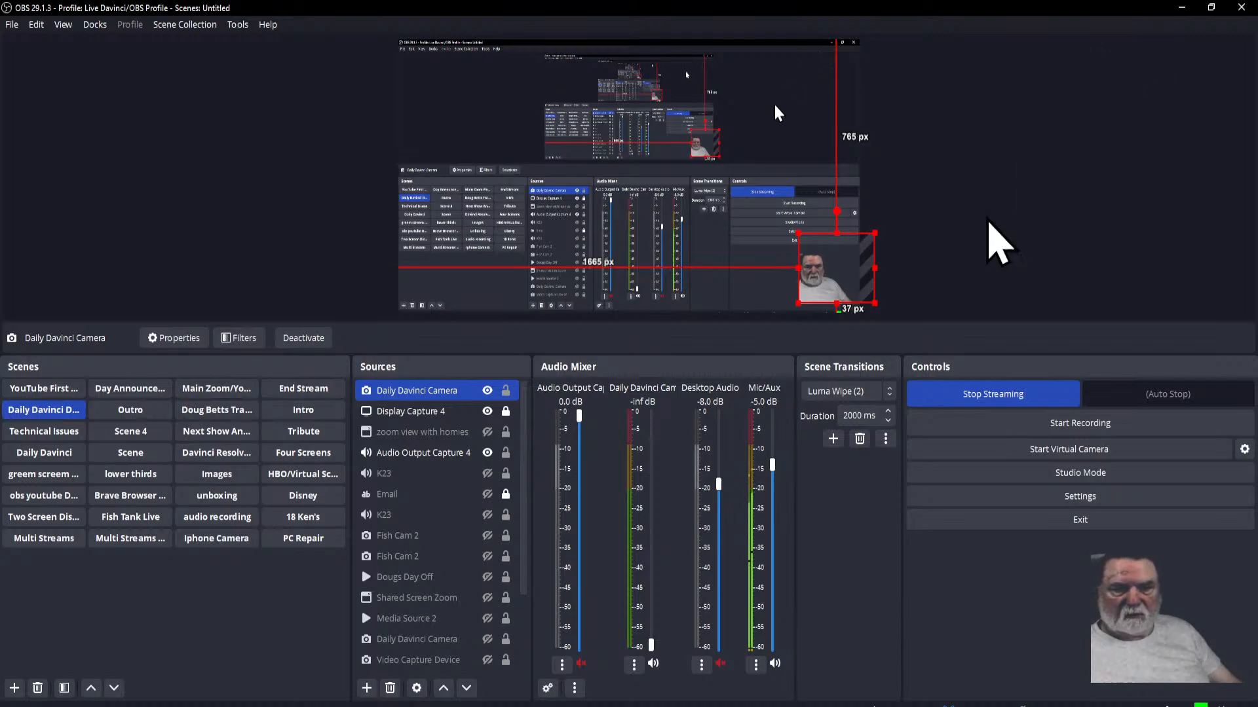
ctrl+click(452, 454)
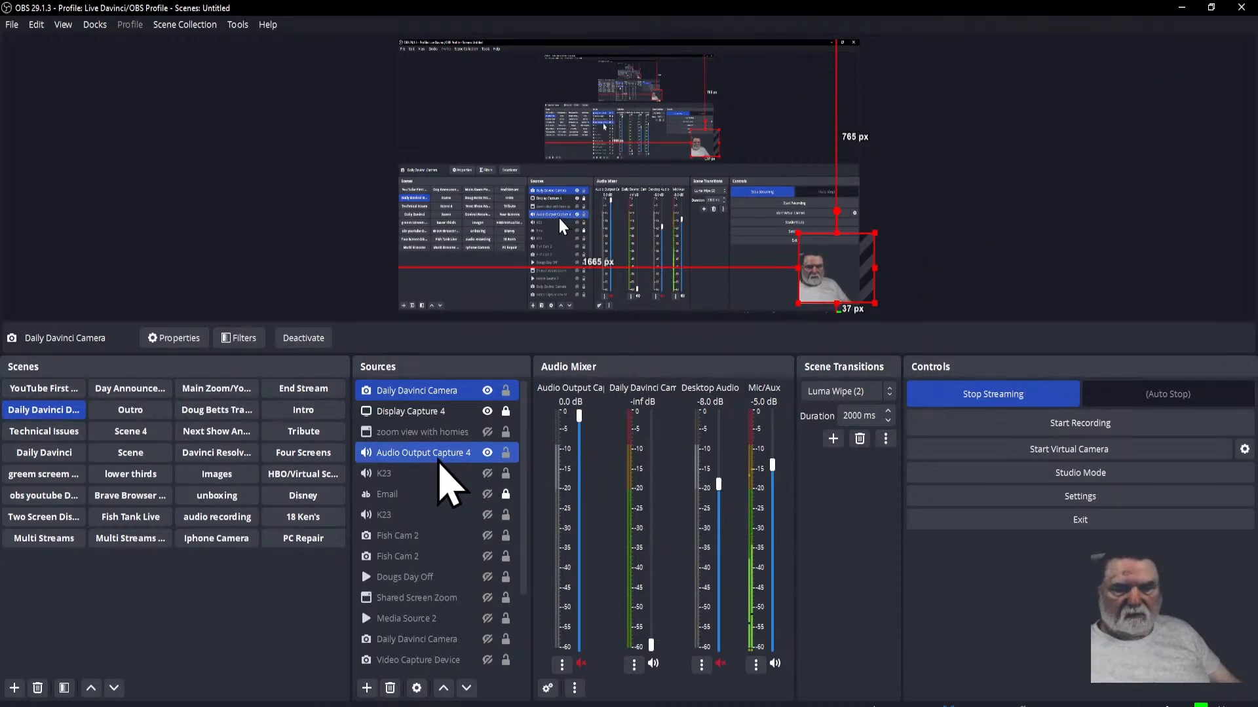
scroll(438, 459, down, 2)
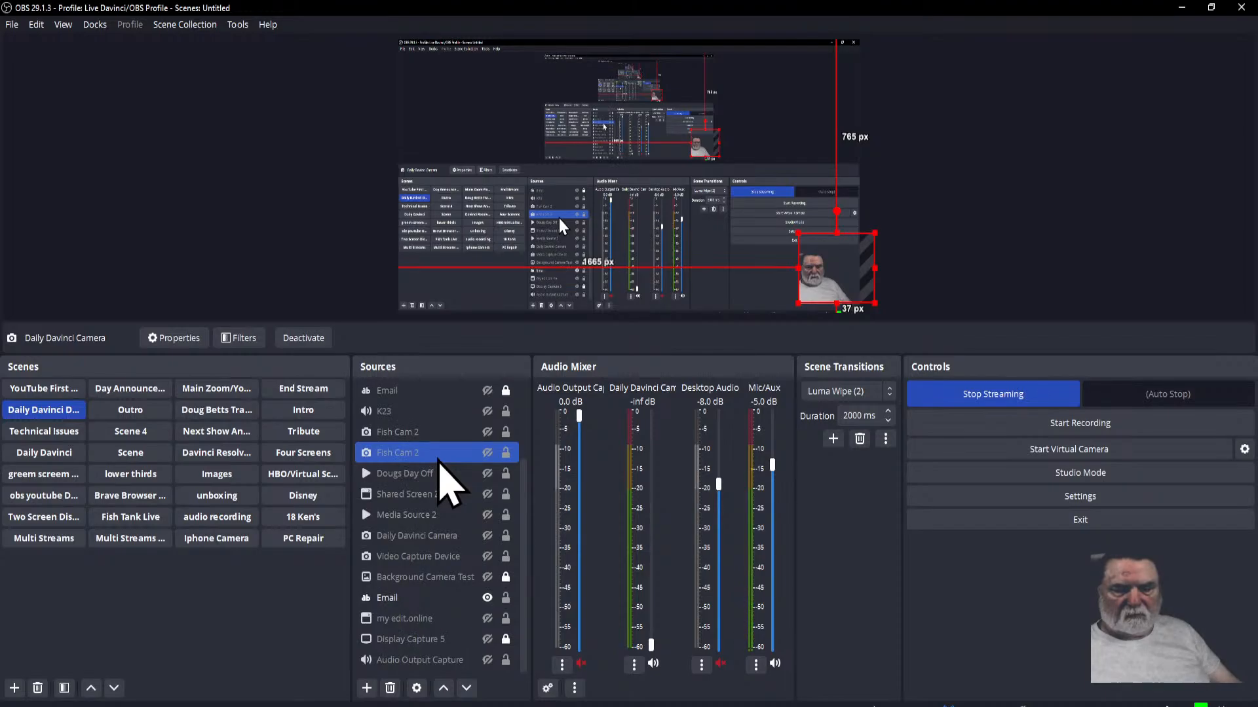
click(422, 639)
click(486, 598)
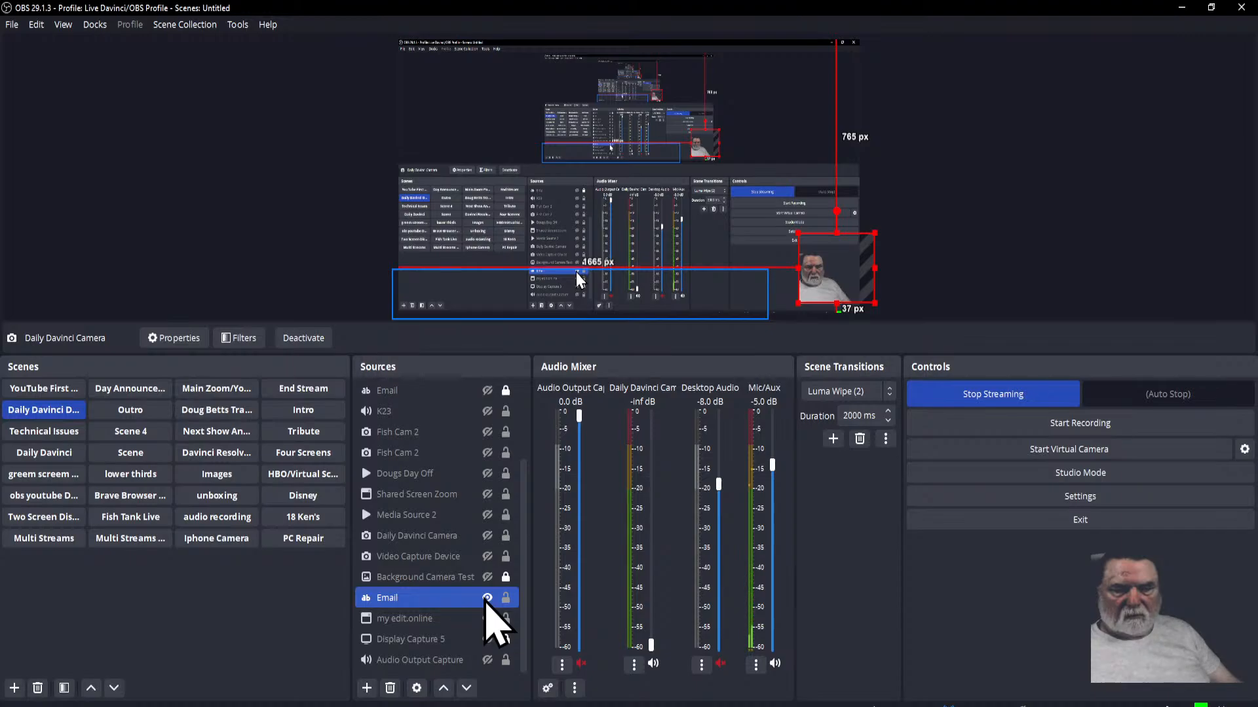
Step: Review the text and font settings of the unlocked Email source in its properties, and accept them without edits
click(397, 599)
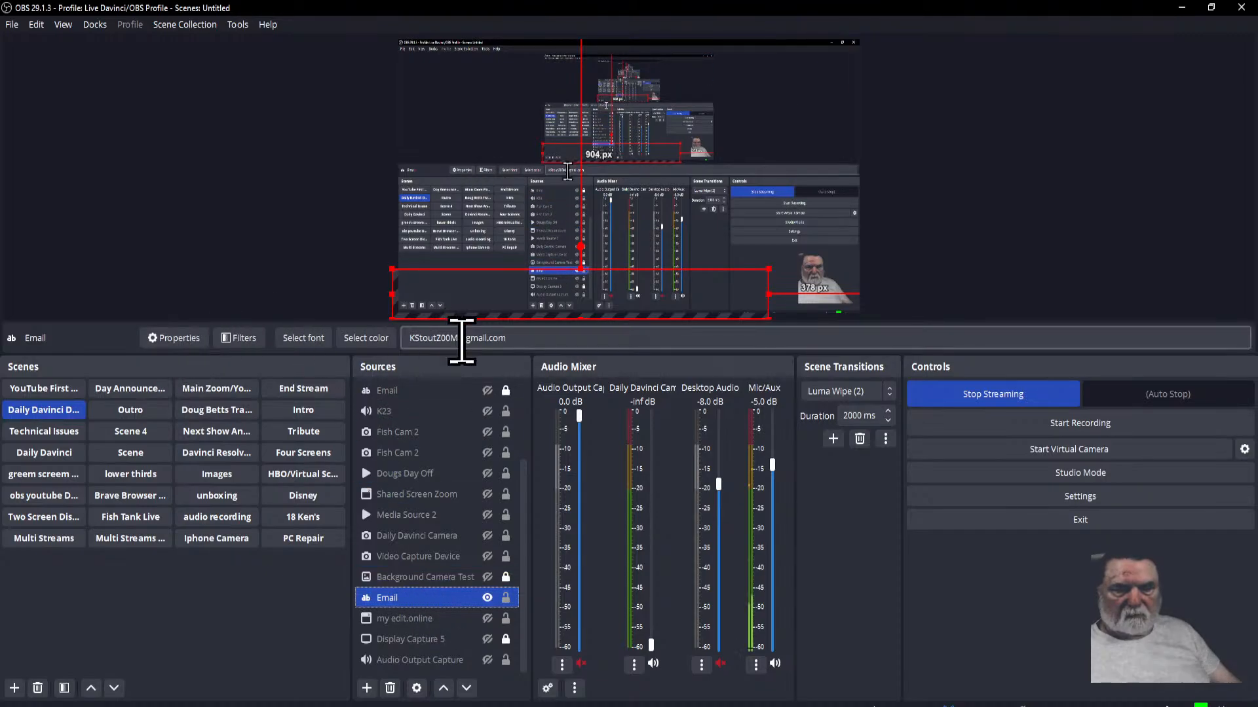
click(182, 346)
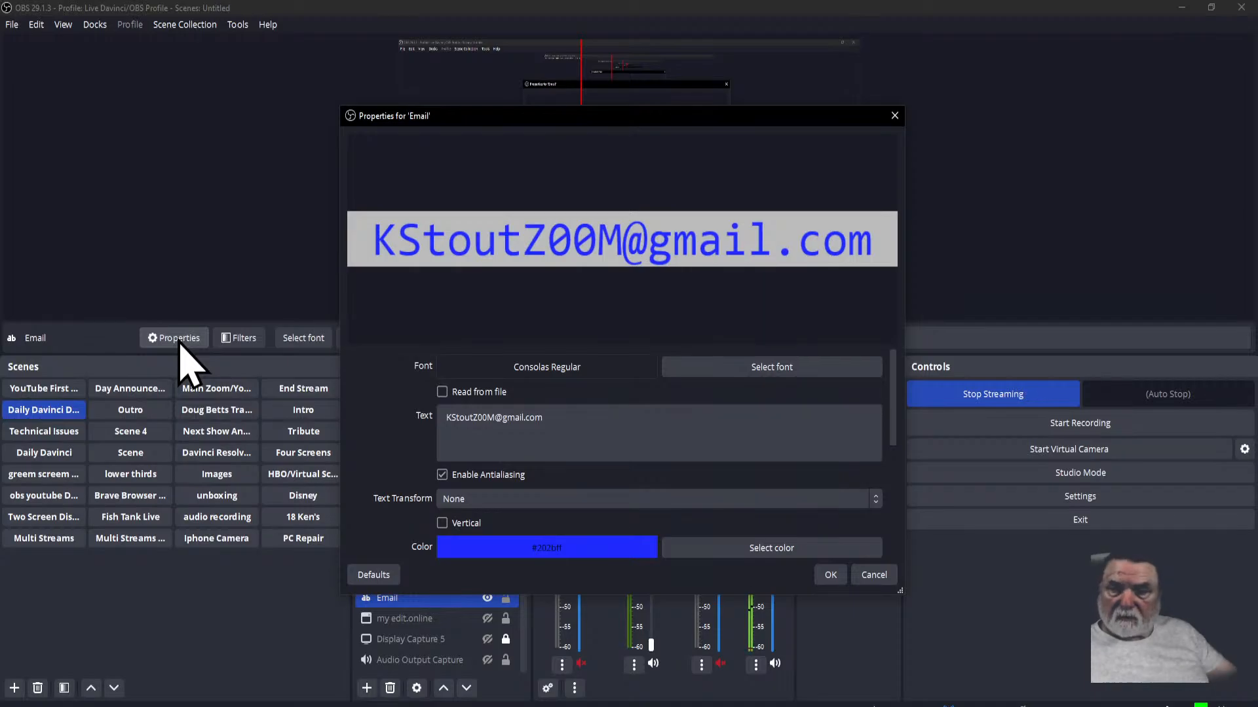
click(831, 575)
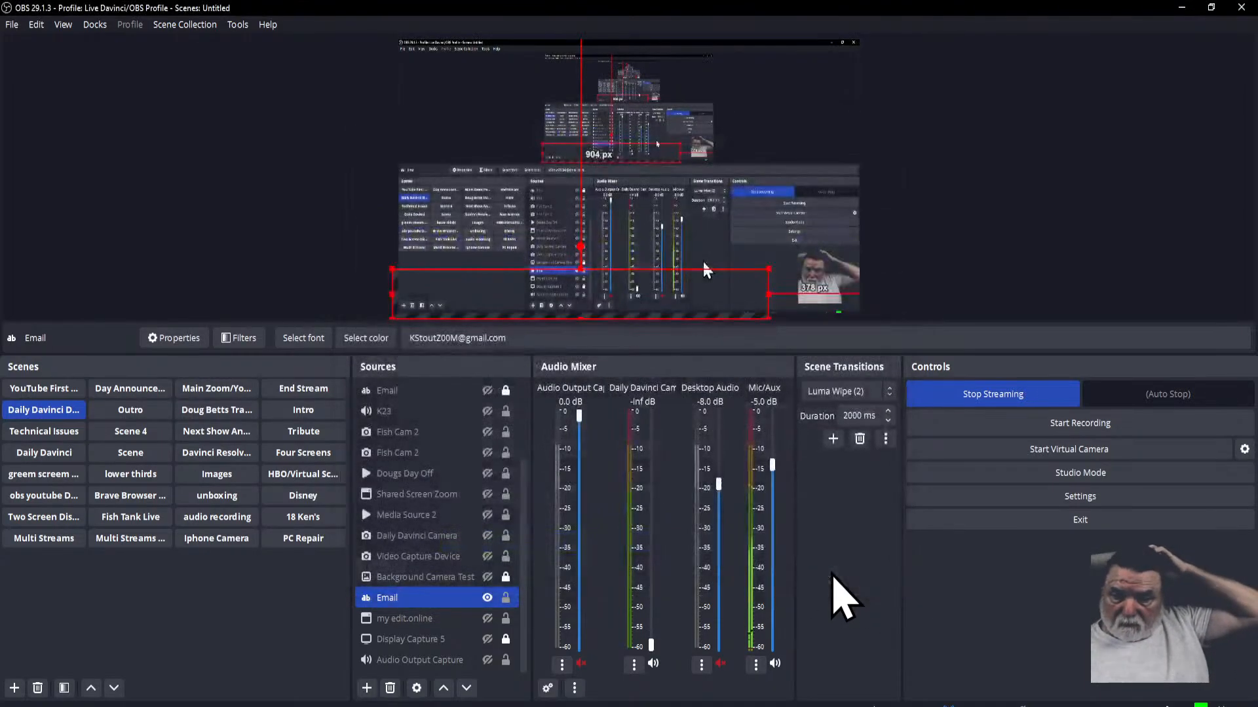
Step: Hide the unlocked Email source listed below Background Camera Test
click(487, 598)
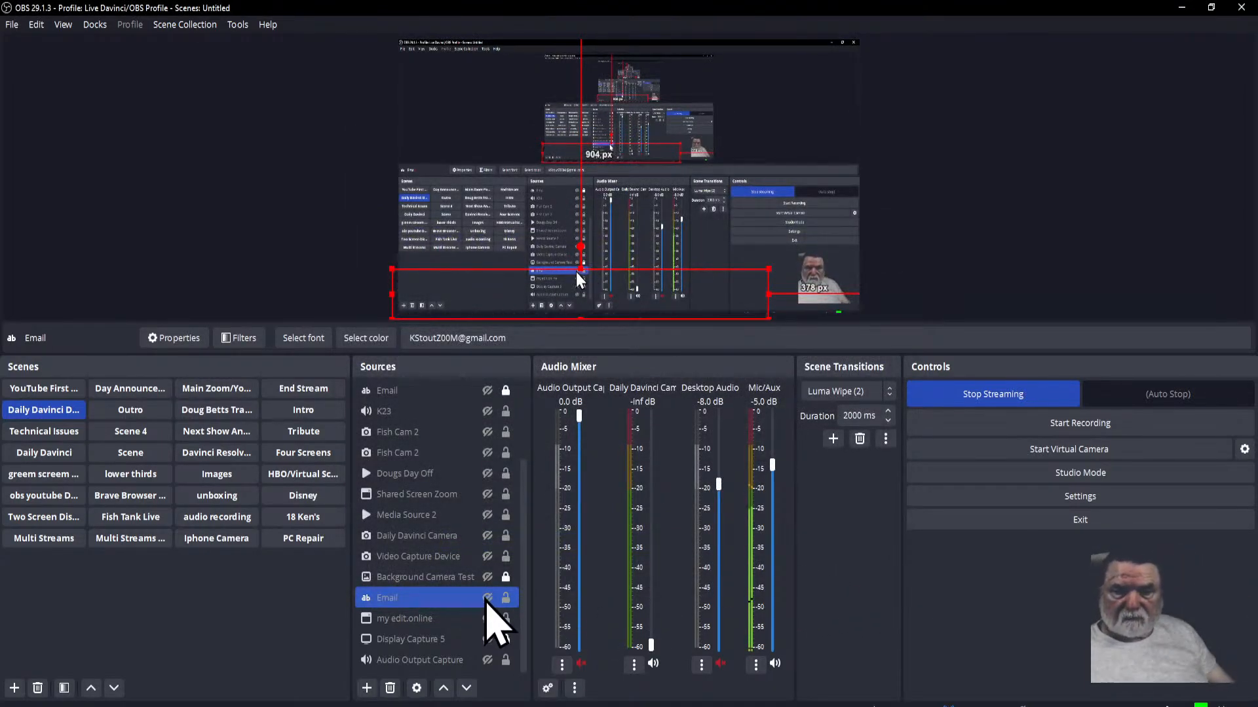
click(487, 598)
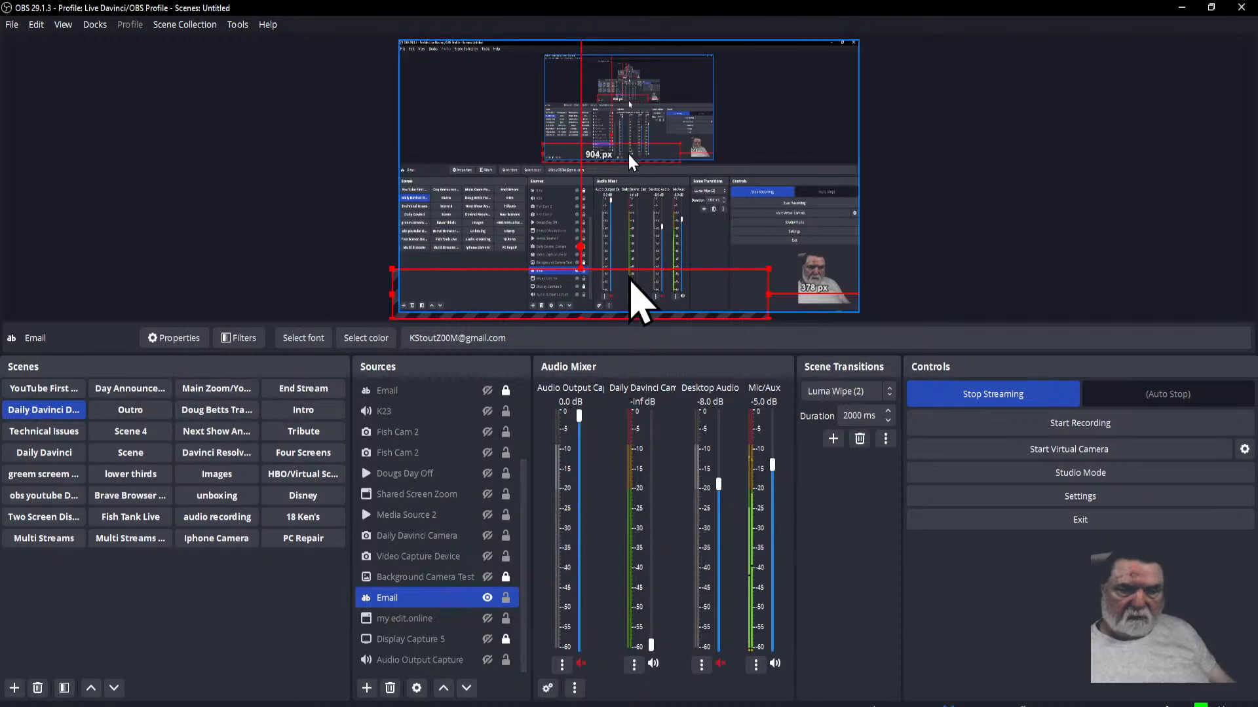
ctrl+click(474, 557)
click(390, 599)
drag(389, 600, 396, 627)
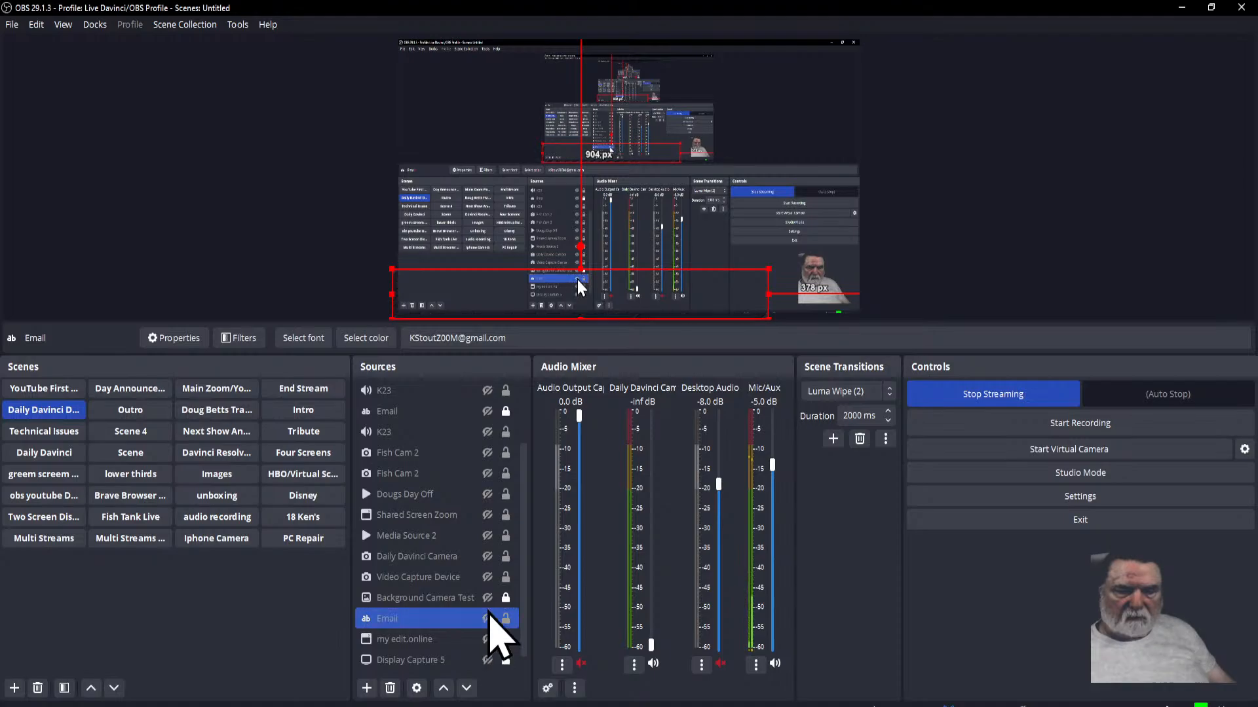
Step: Make the locked Email source between the two K23 sources visible
ctrl+click(431, 453)
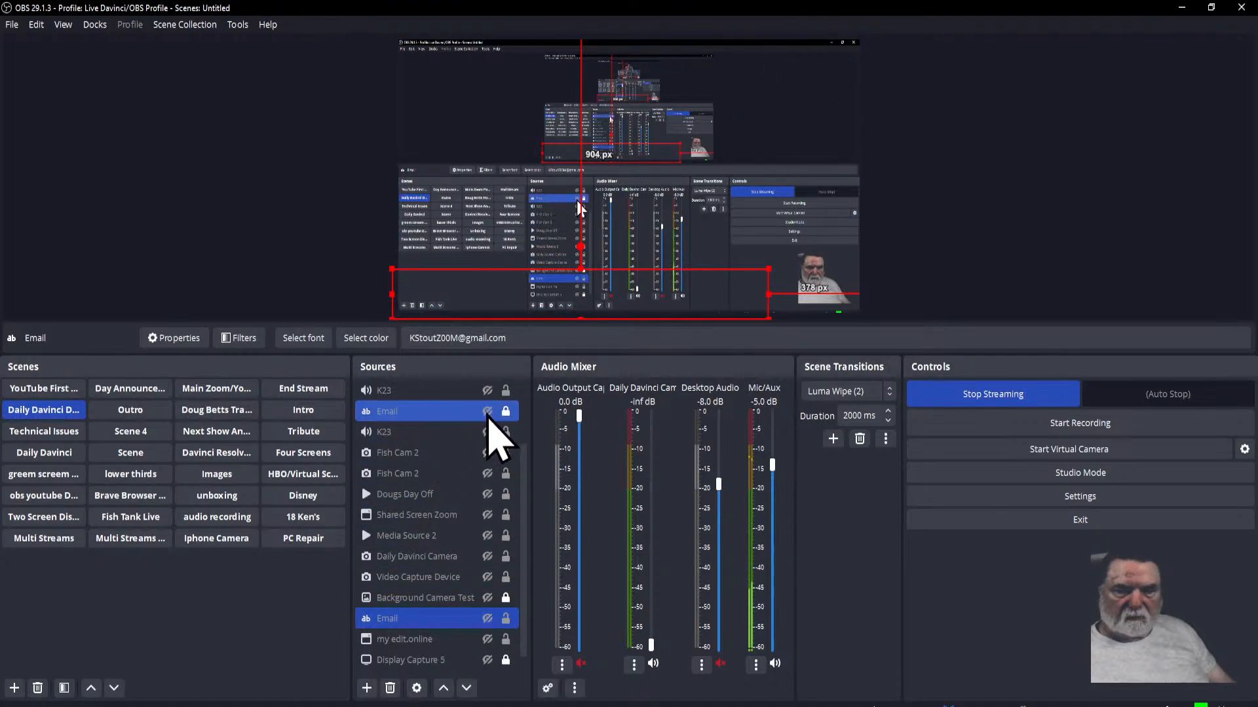
click(487, 415)
click(487, 413)
click(488, 412)
click(412, 433)
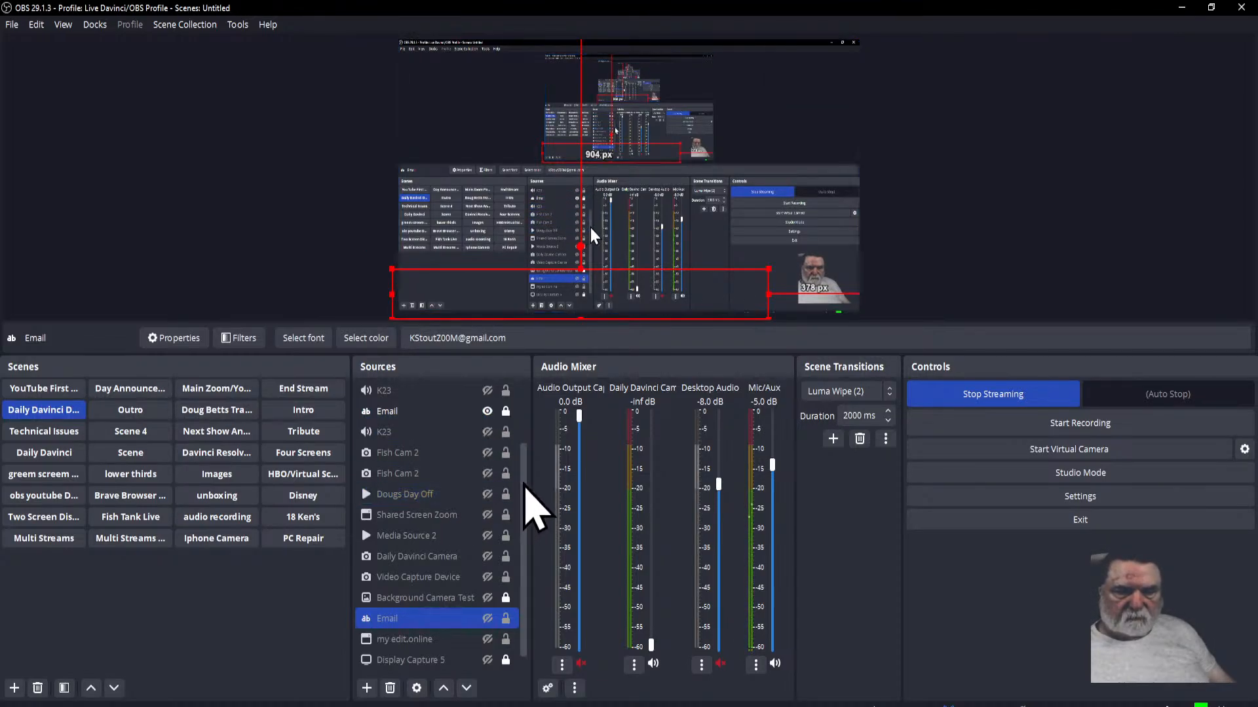
Step: Move the locked Email source to the top of the source order, above Daily Davinci Camera
drag(525, 489, 528, 432)
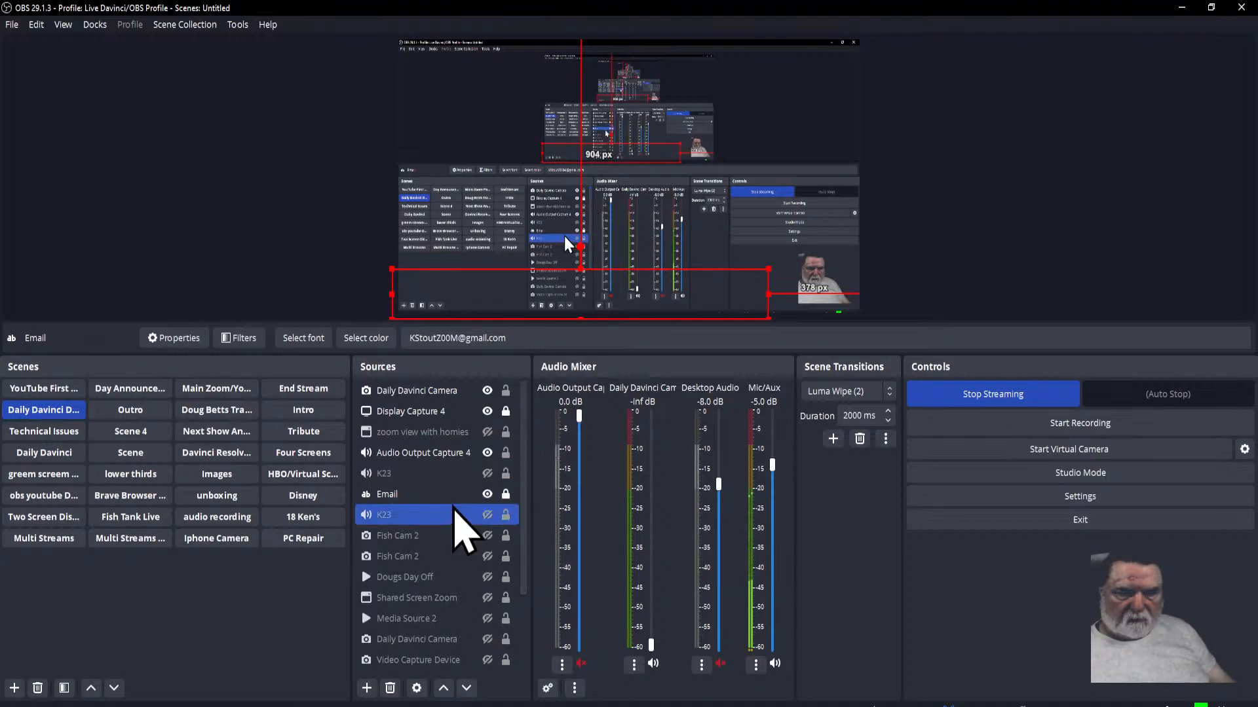
click(397, 495)
drag(398, 496, 401, 391)
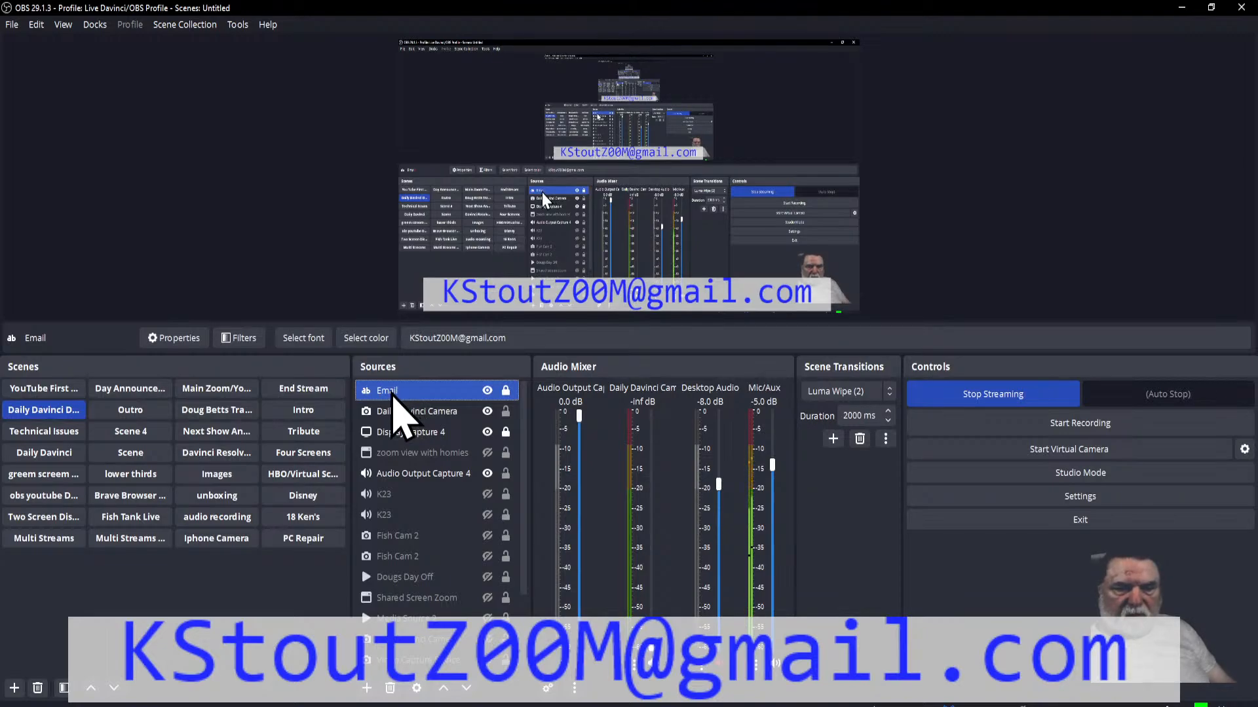
drag(393, 494, 394, 386)
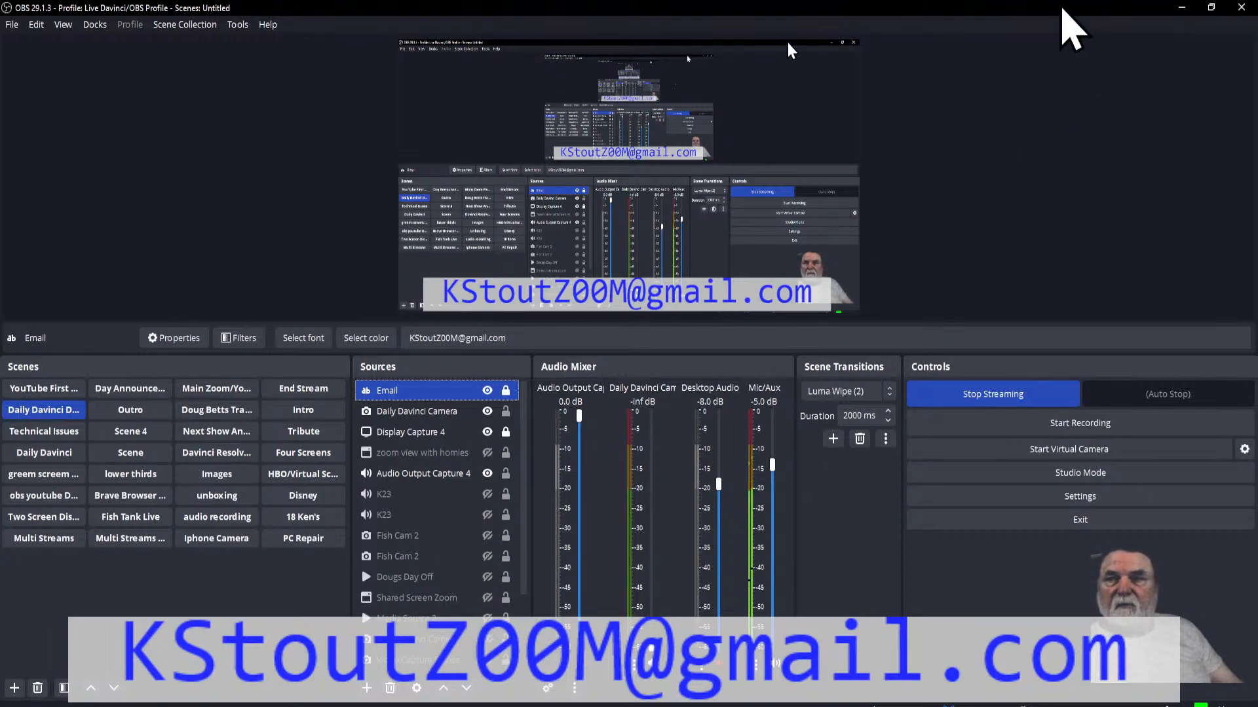
Step: Return to DaVinci Resolve and enlarge the timeline area to show more of the video tracks
drag(1061, 13, 0, 40)
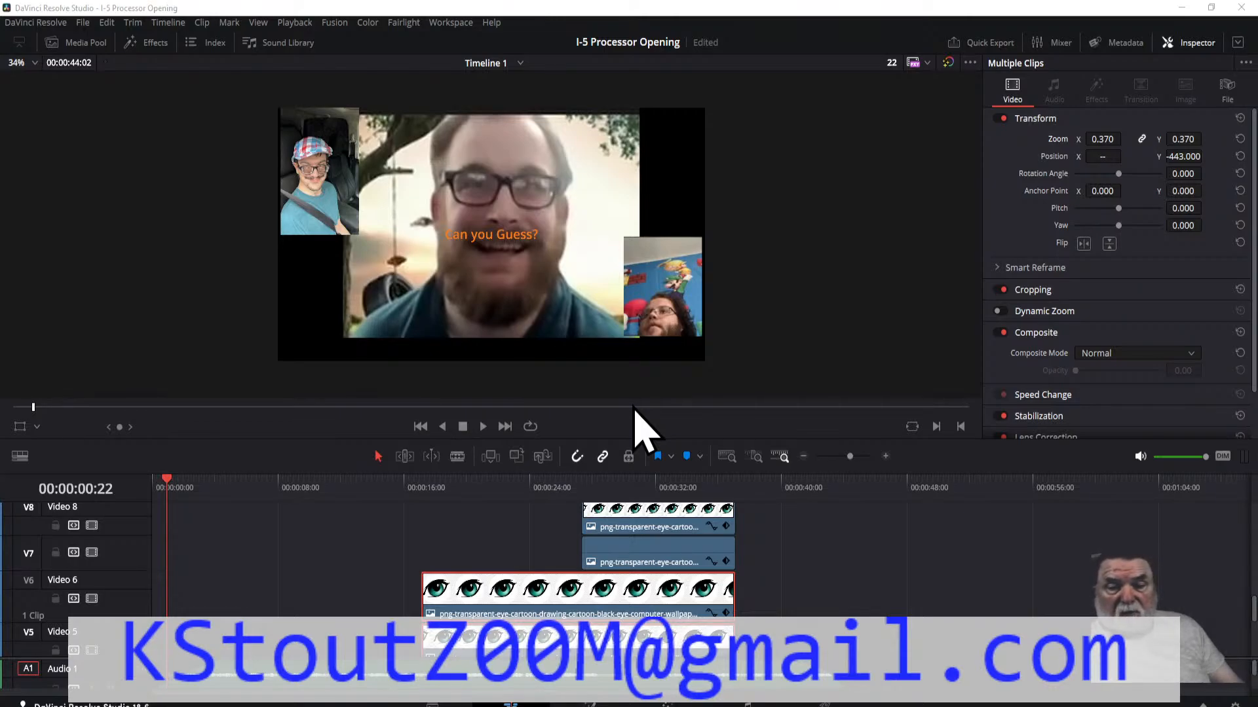
drag(699, 441, 691, 342)
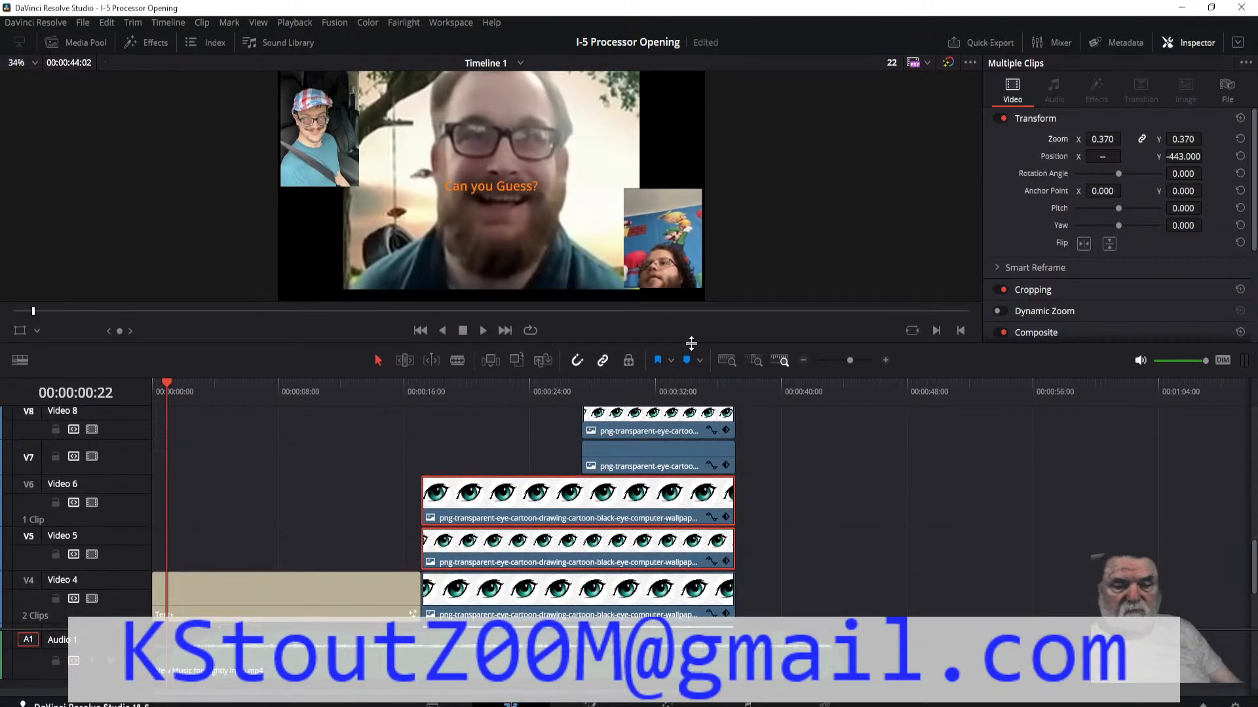